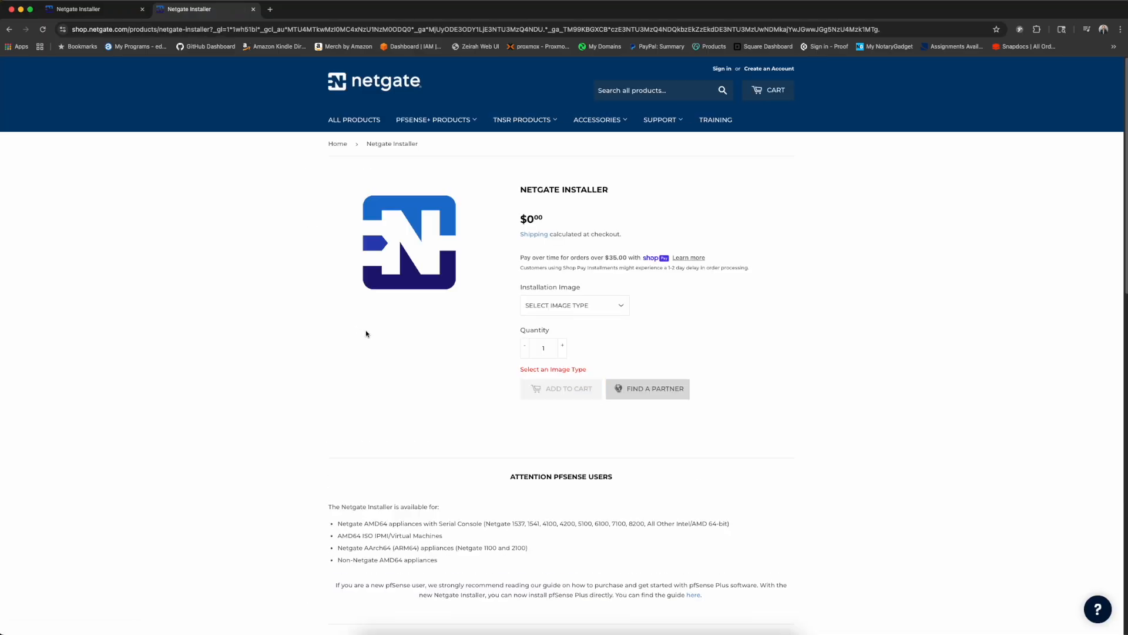
- Choose the AMD64 ISO IPMI/Virtual Machines image, add the free Netgate Installer, and view the cart
{"action": "left_click", "coordinate": [592, 312]}
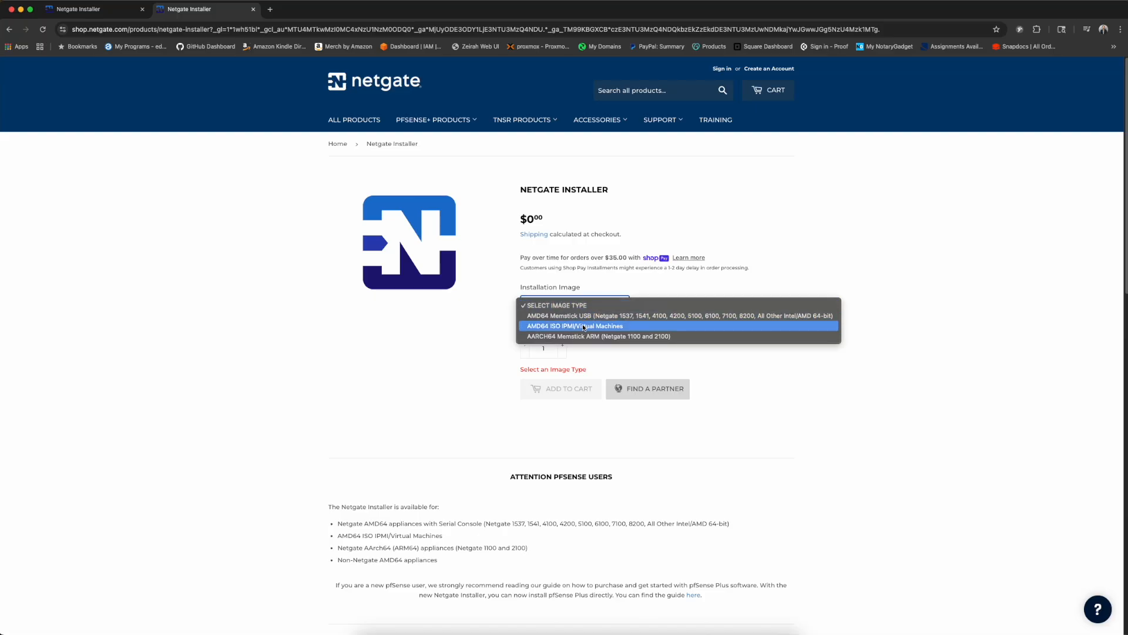
{"action": "left_click", "coordinate": [584, 327]}
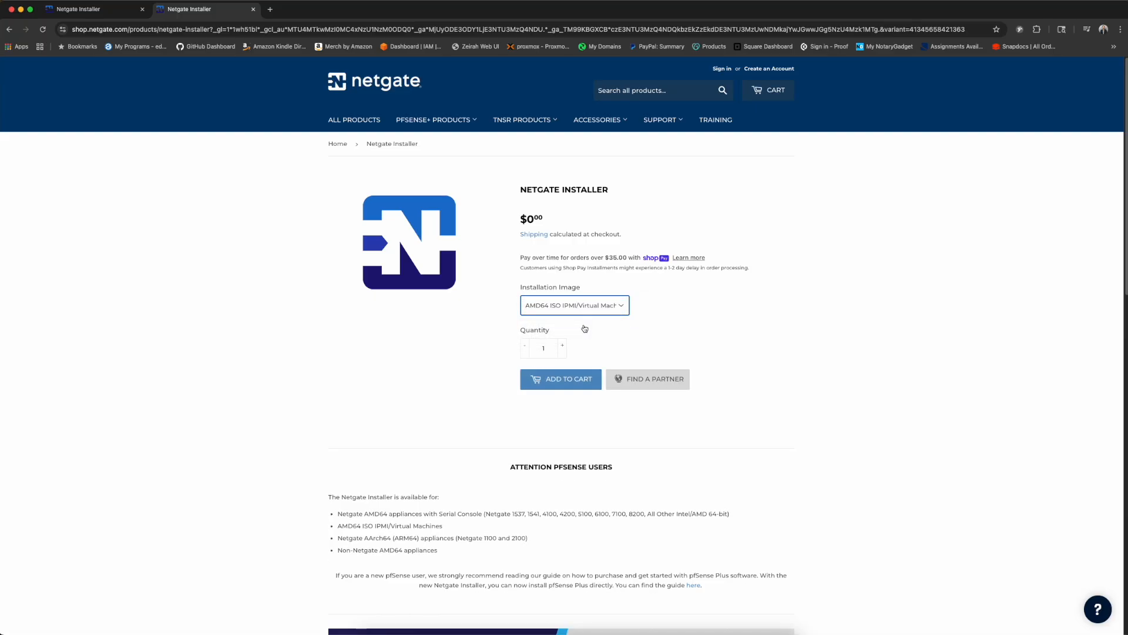
{"action": "left_click", "coordinate": [577, 382]}
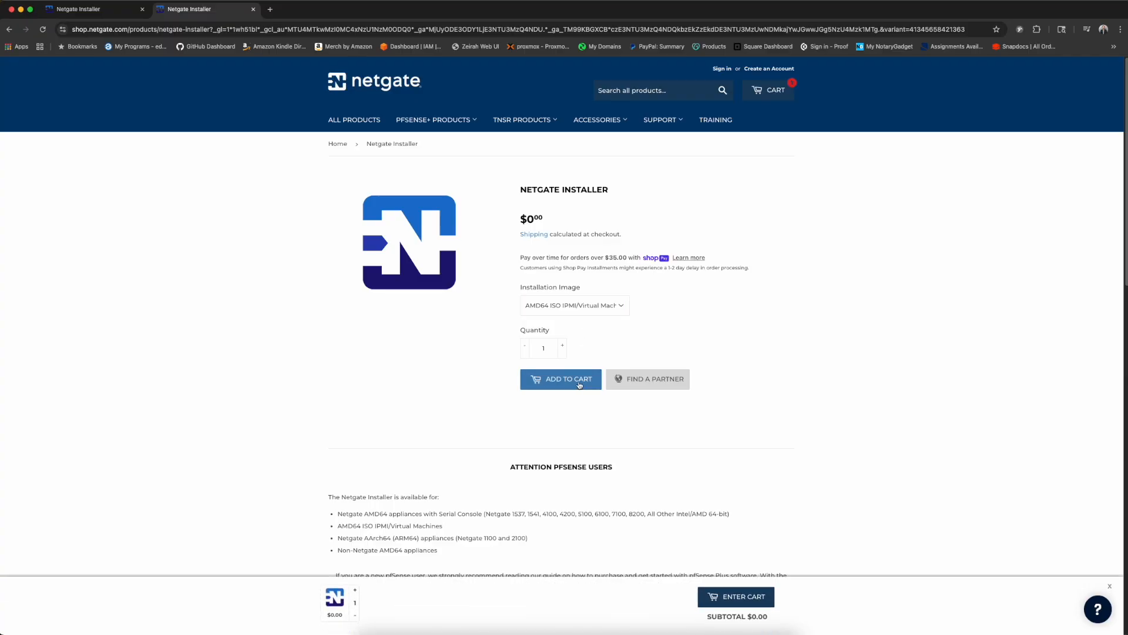
{"action": "left_click", "coordinate": [737, 597]}
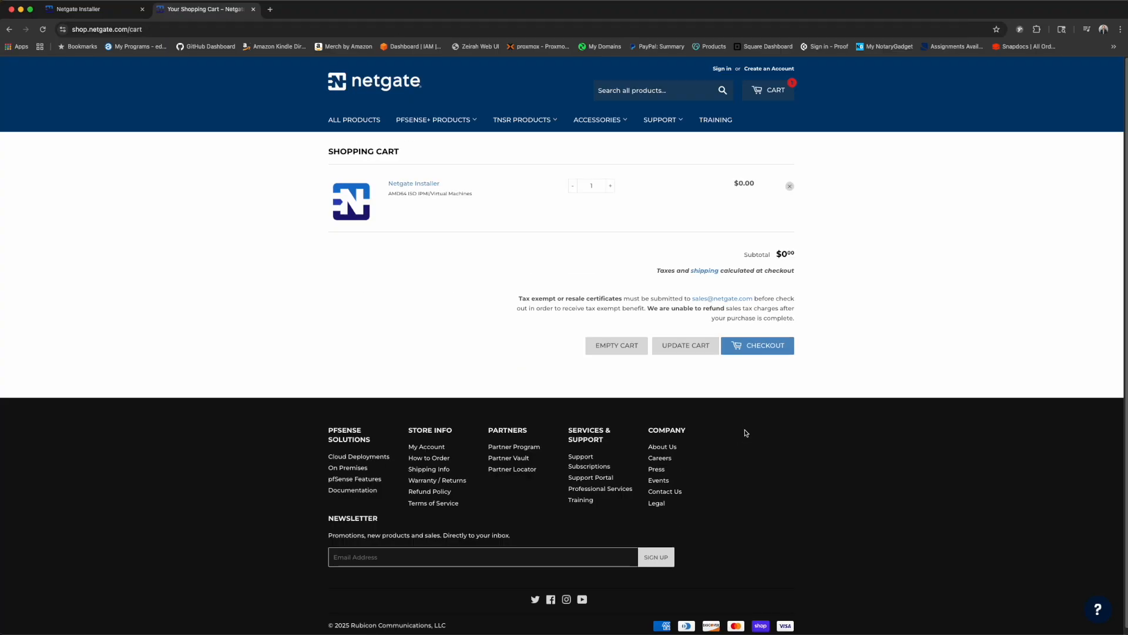
- Check out and get past sign-in to the Shop Pay page showing a $0.00 total
{"action": "left_click", "coordinate": [756, 347]}
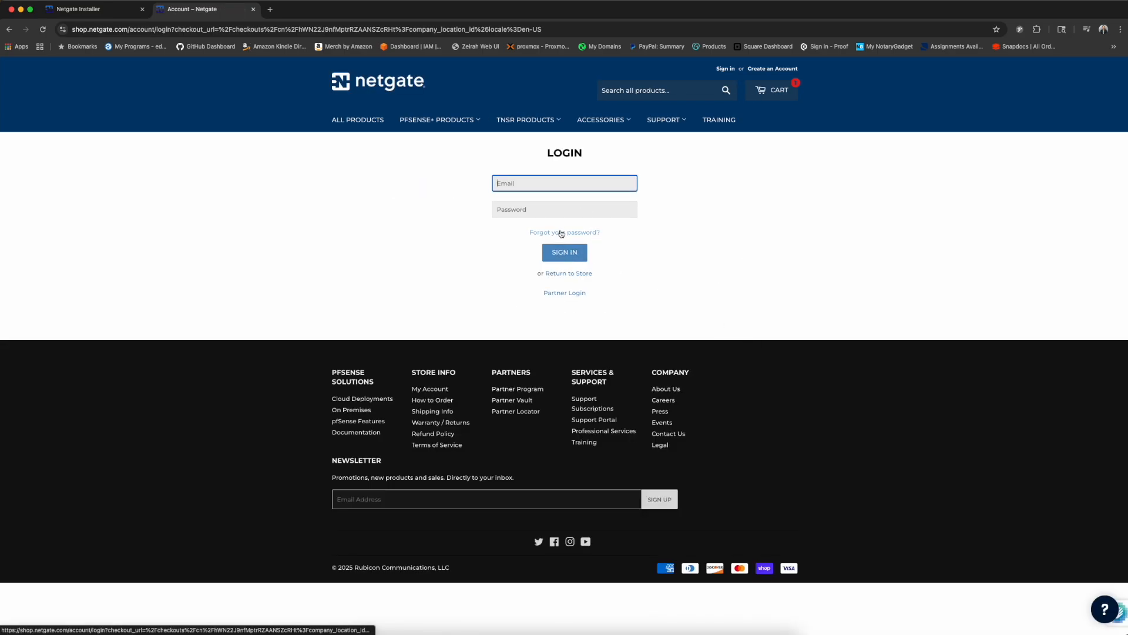
{"action": "left_click", "coordinate": [562, 281]}
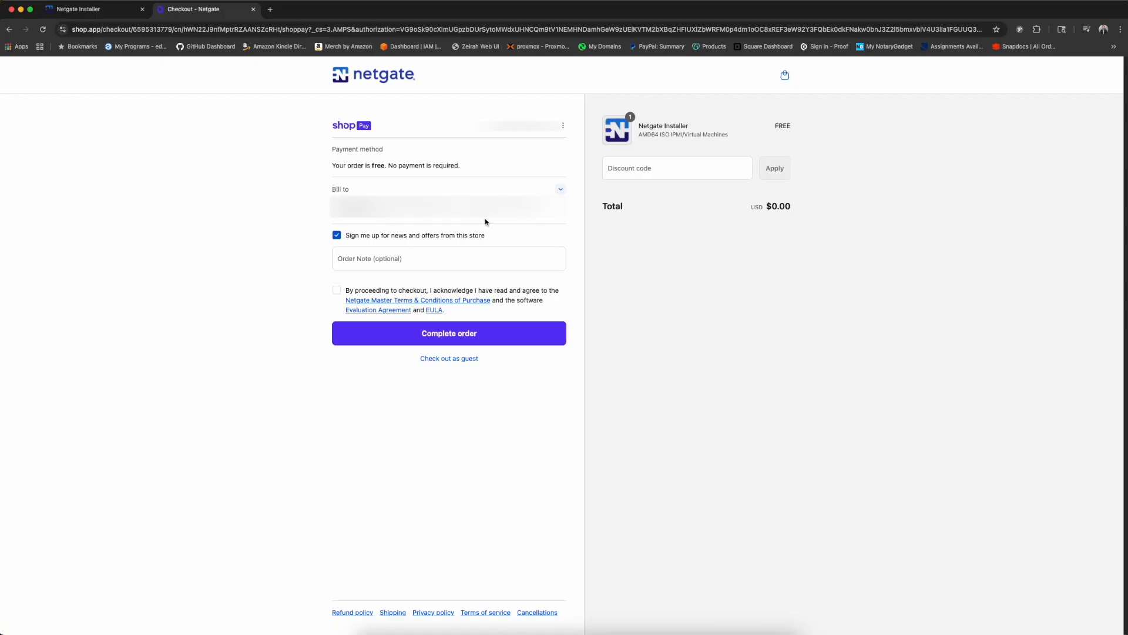
- Accept the terms, place the free order, and download netgate-installer-amd64.iso.gz (302.11 MB)
{"action": "left_click", "coordinate": [337, 292]}
{"action": "left_click", "coordinate": [477, 343]}
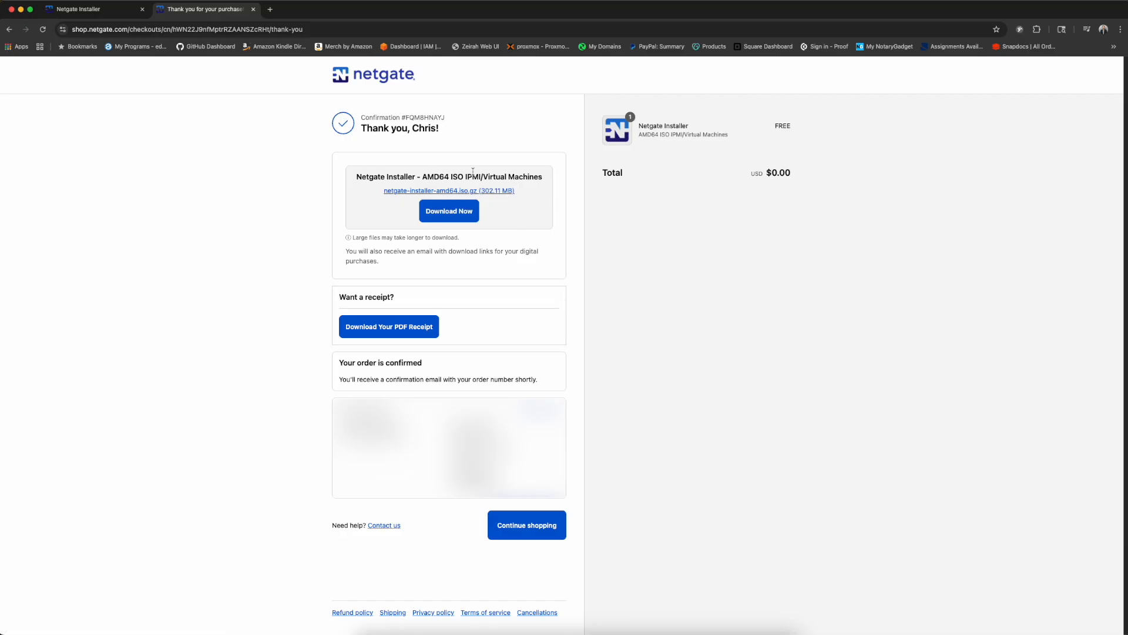
{"action": "left_click", "coordinate": [454, 214]}
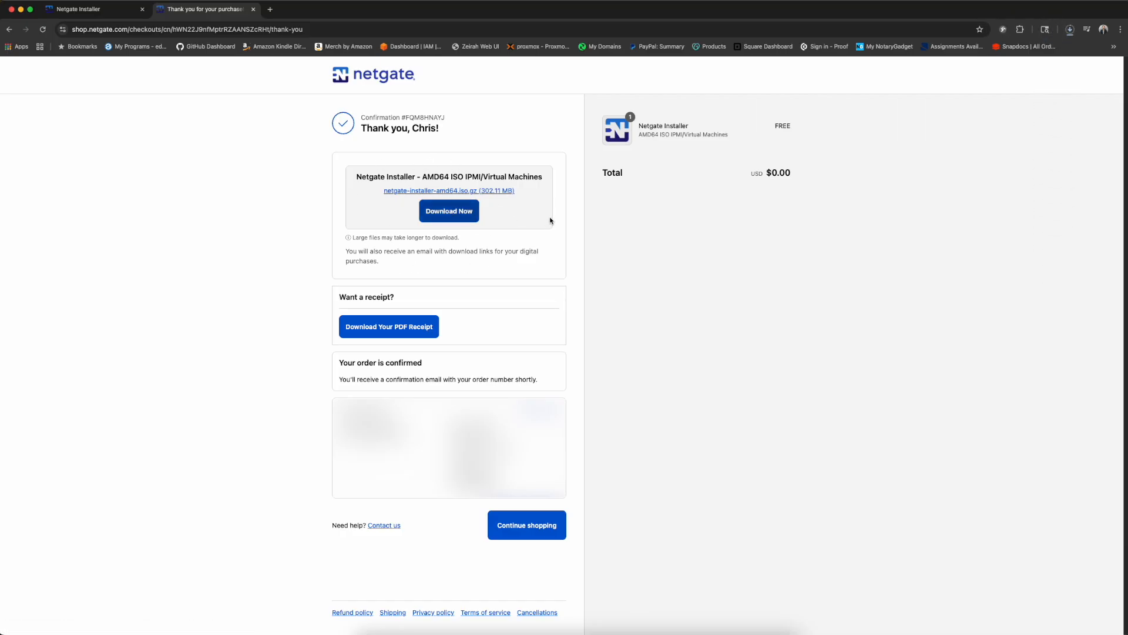
{"action": "left_click", "coordinate": [1069, 29]}
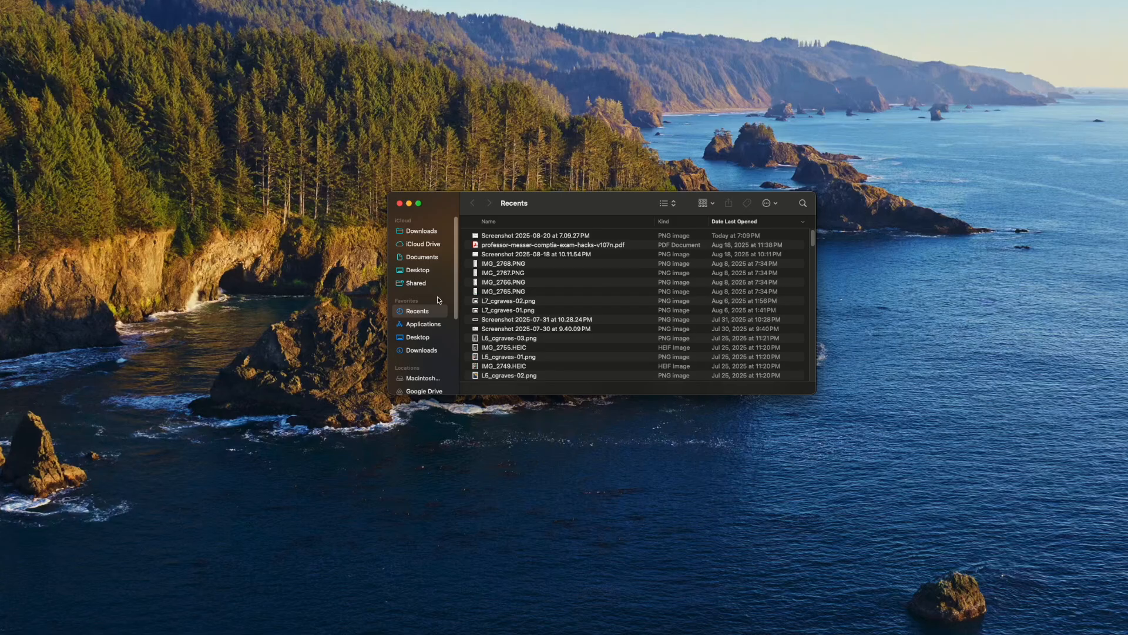
- Run gunzip on netgate-installer-amd64.iso.gz in Downloads to get the 989.7 MB ISO
{"action": "left_click", "coordinate": [422, 350]}
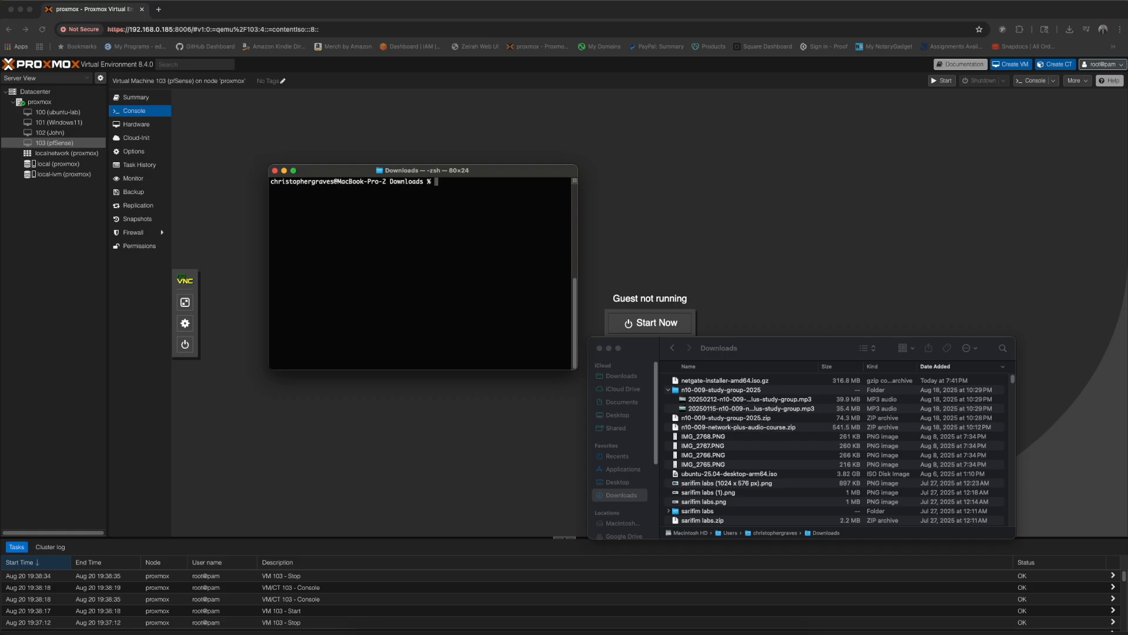
{"action": "type", "text": "gunzip netgate-installer-amd64.iso"}
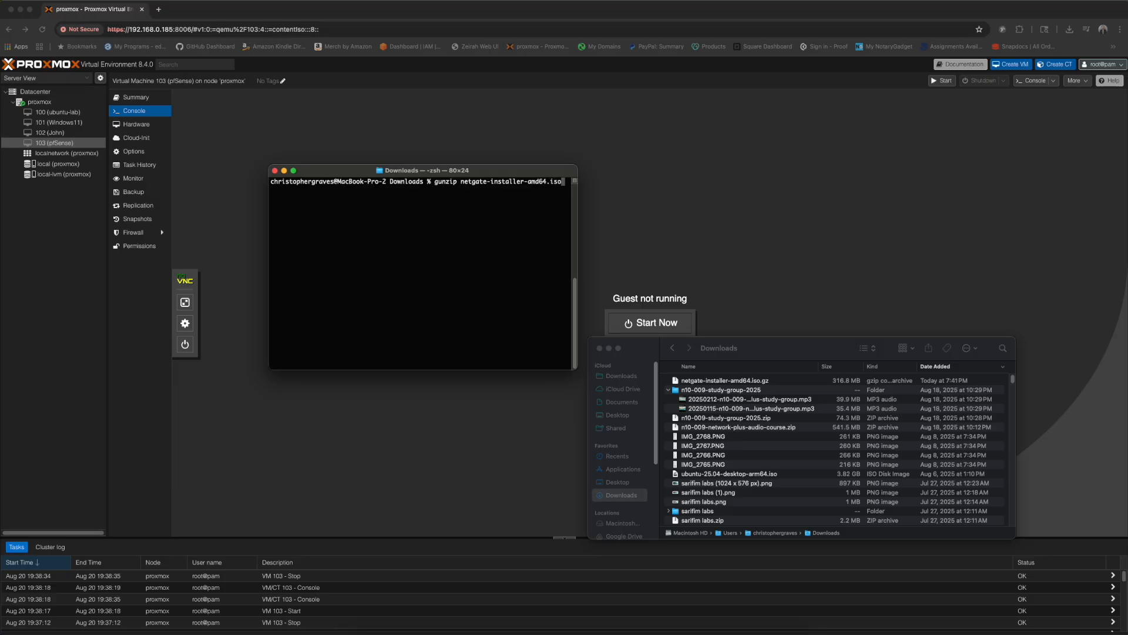
{"action": "type", "text": ".gz"}
{"action": "key", "text": "Return"}
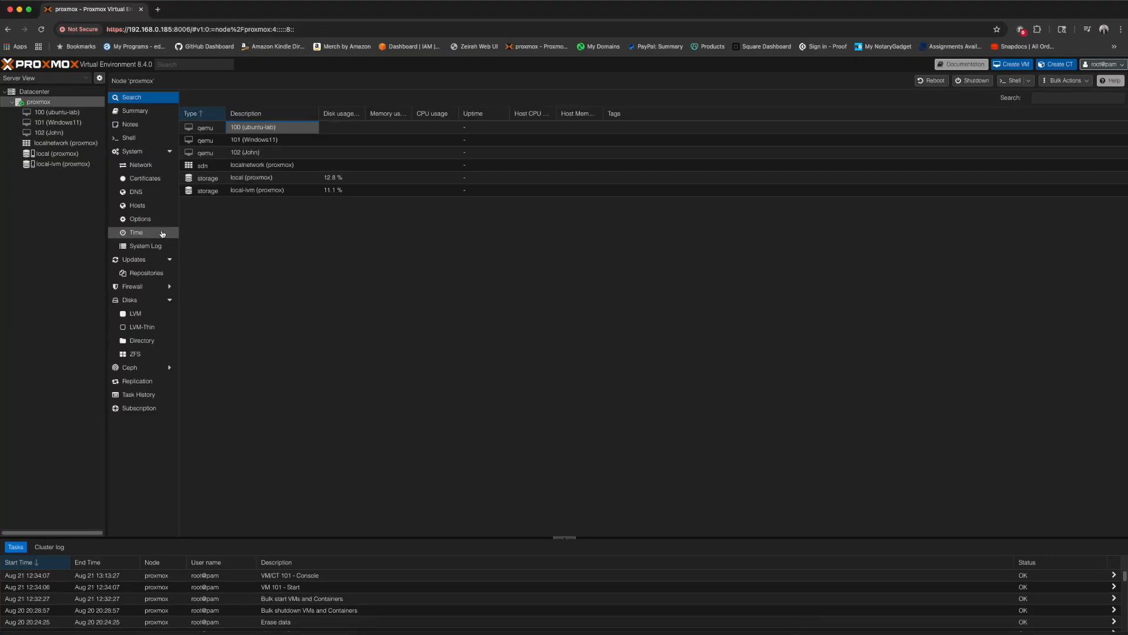
{"action": "left_click", "coordinate": [59, 155]}
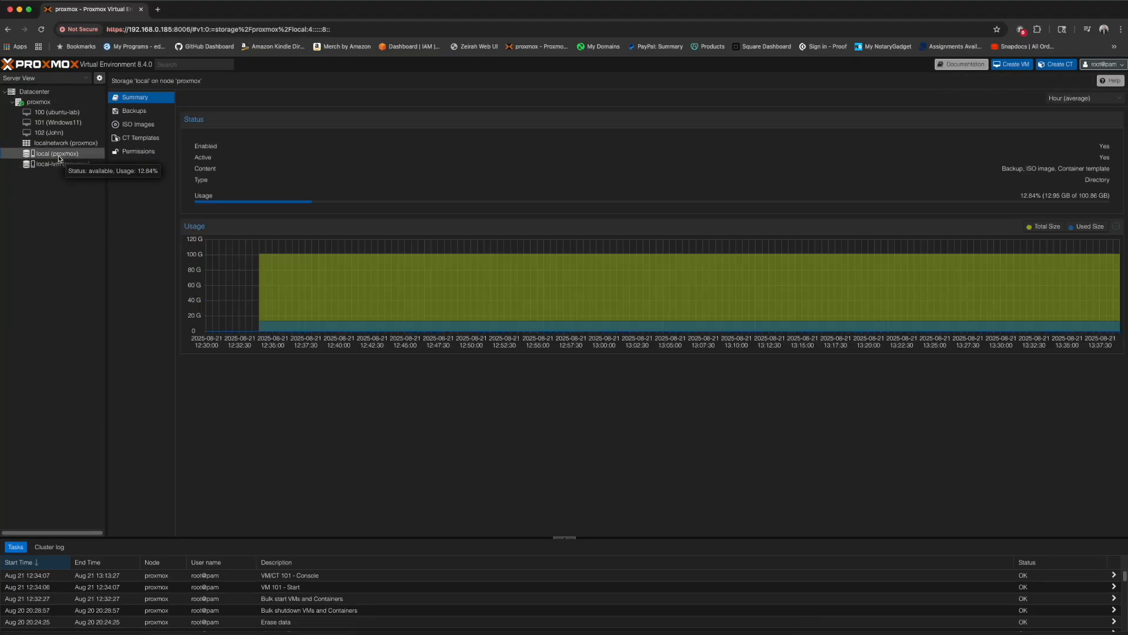
- Upload netgate-installer-amd64.iso (989.73 MB) to local storage's ISO Images, then return to the proxmox node
{"action": "left_click", "coordinate": [149, 125]}
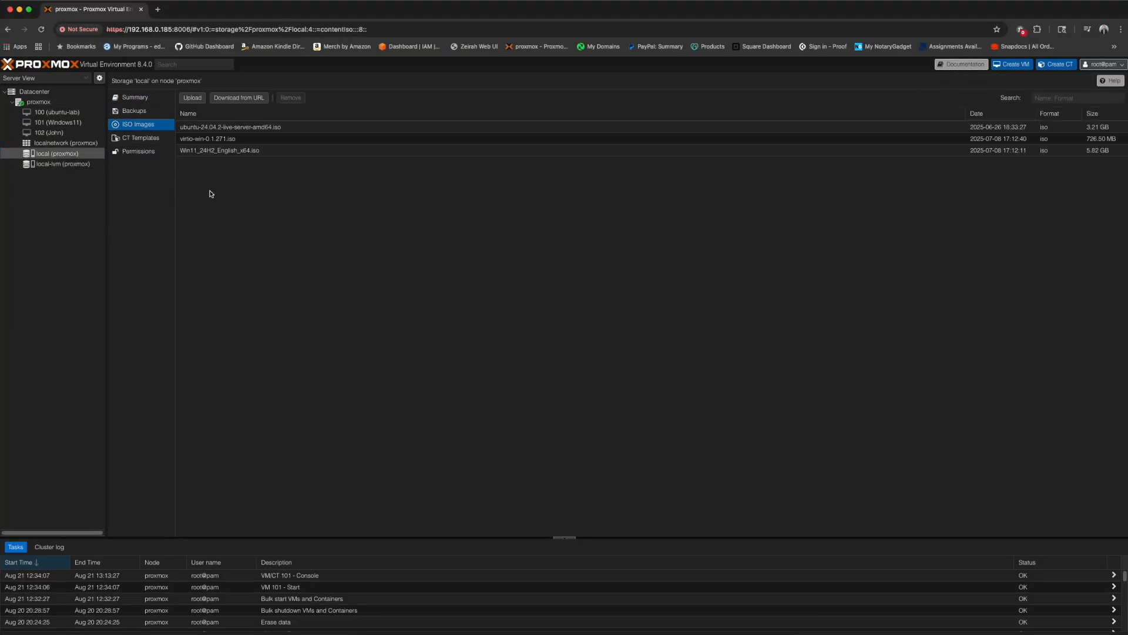
{"action": "left_click", "coordinate": [194, 97]}
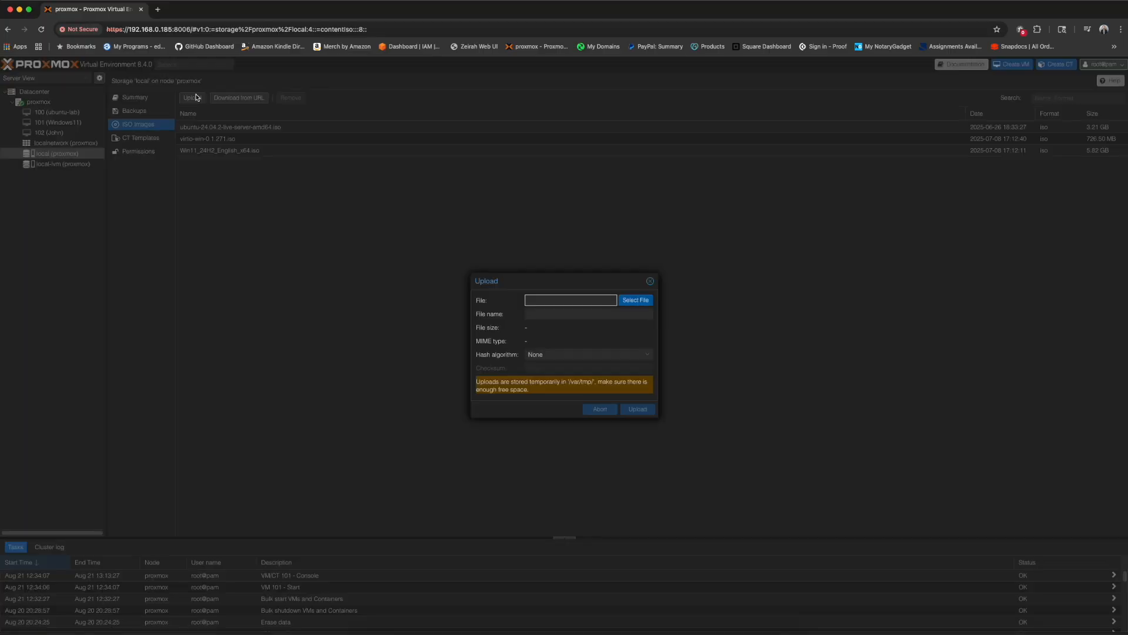
{"action": "left_click", "coordinate": [636, 299]}
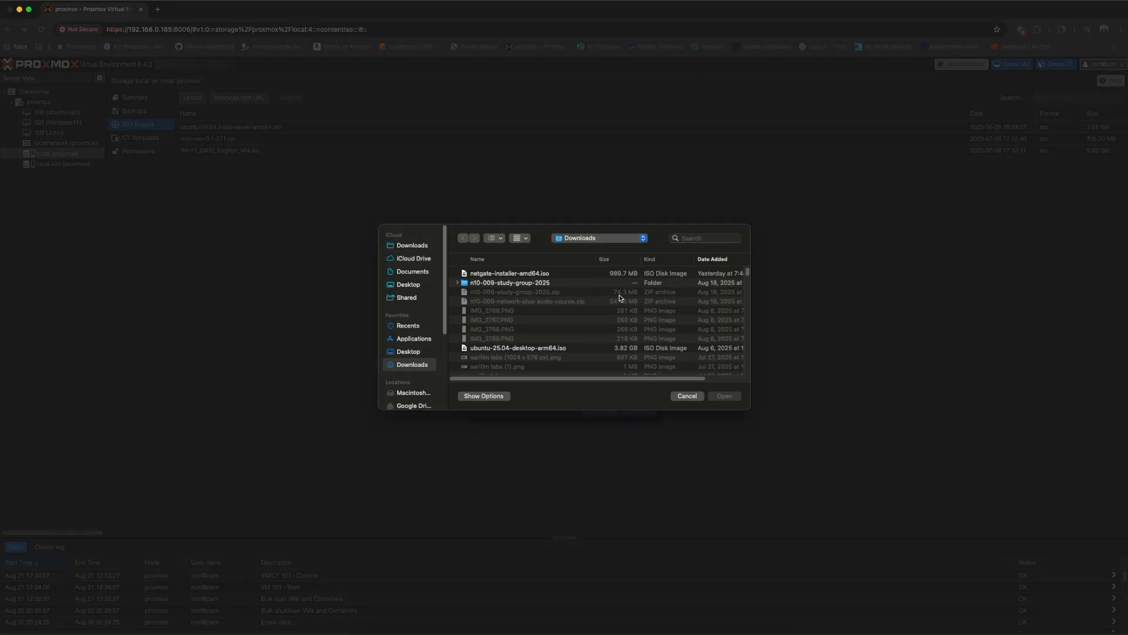
{"action": "double_click", "coordinate": [503, 275]}
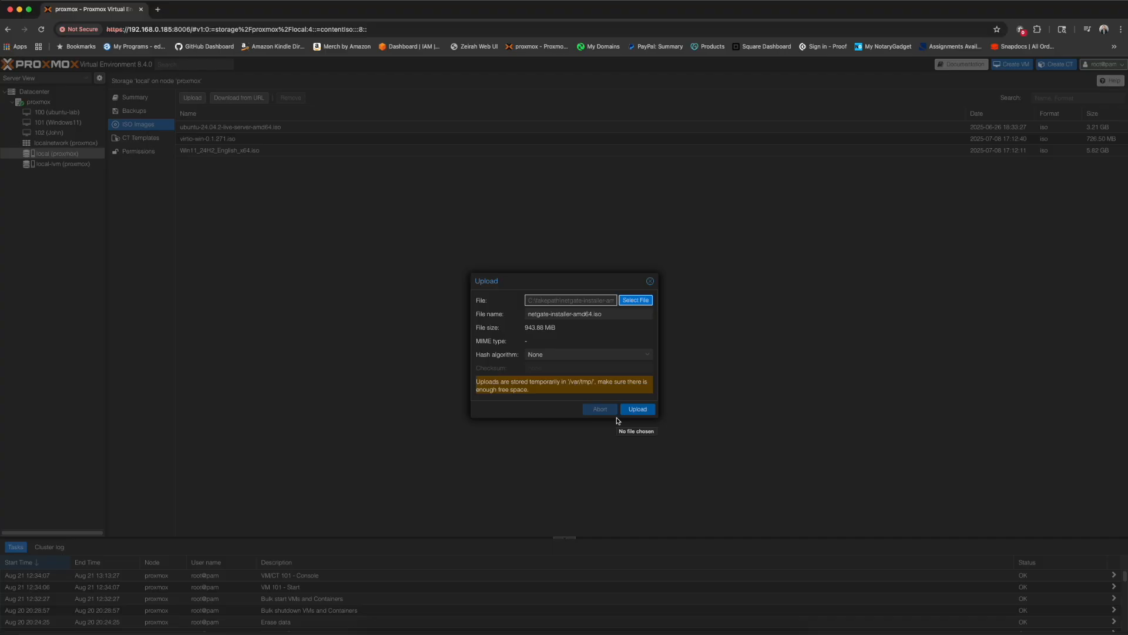
{"action": "left_click", "coordinate": [635, 410]}
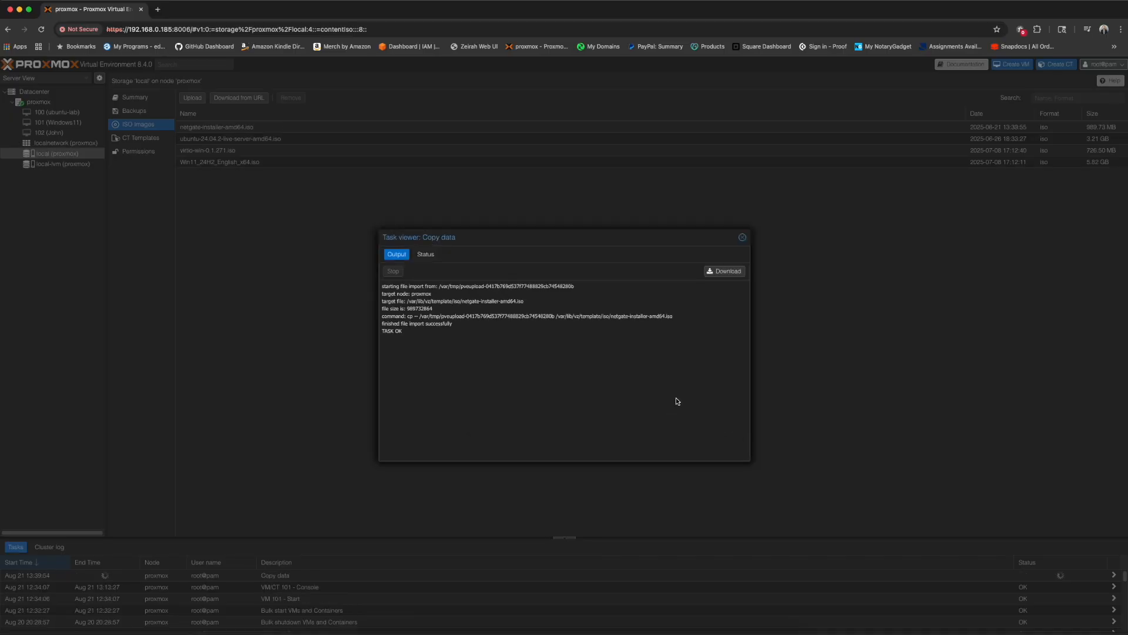
{"action": "left_click", "coordinate": [743, 238]}
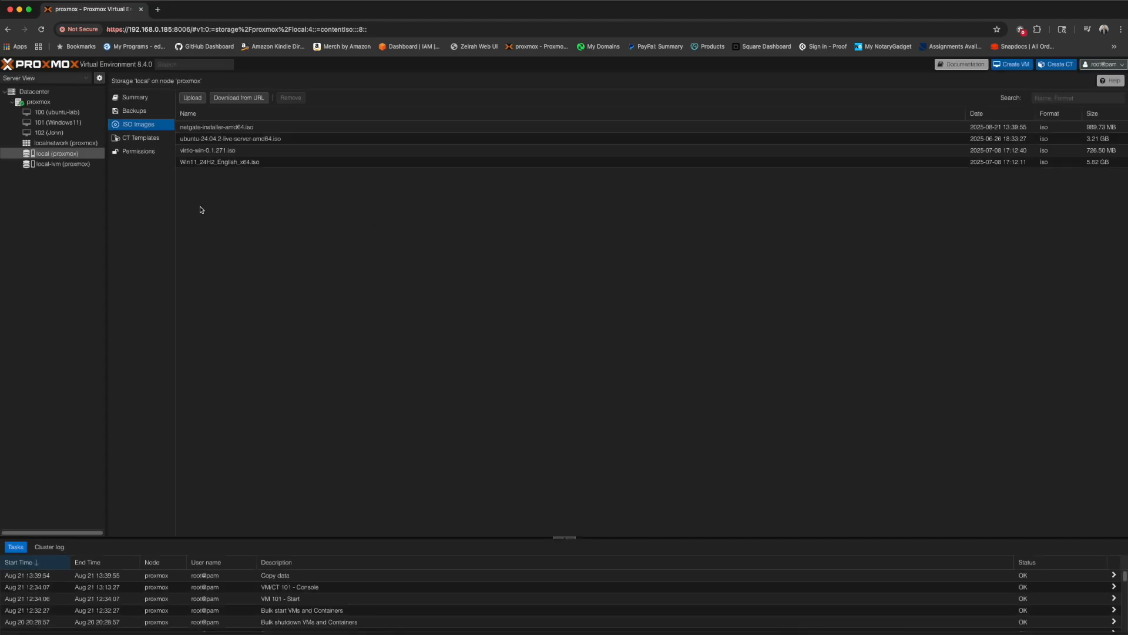
{"action": "left_click", "coordinate": [38, 102]}
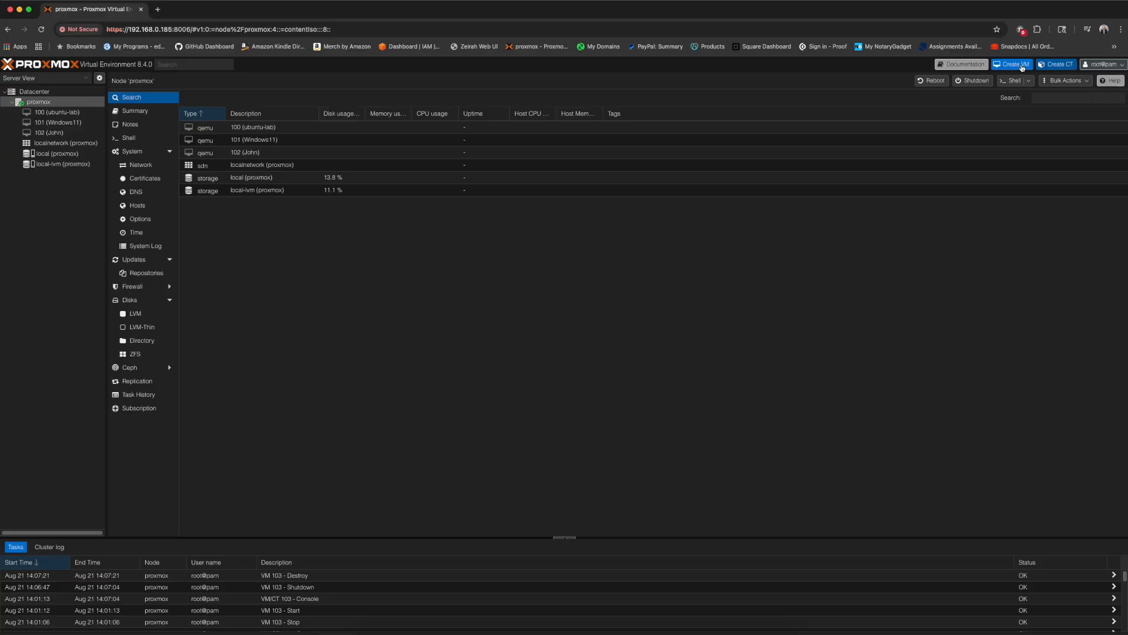
- Start a new VM named pfSense, booting the netgate-installer ISO with guest OS type Other
{"action": "left_click", "coordinate": [1022, 68]}
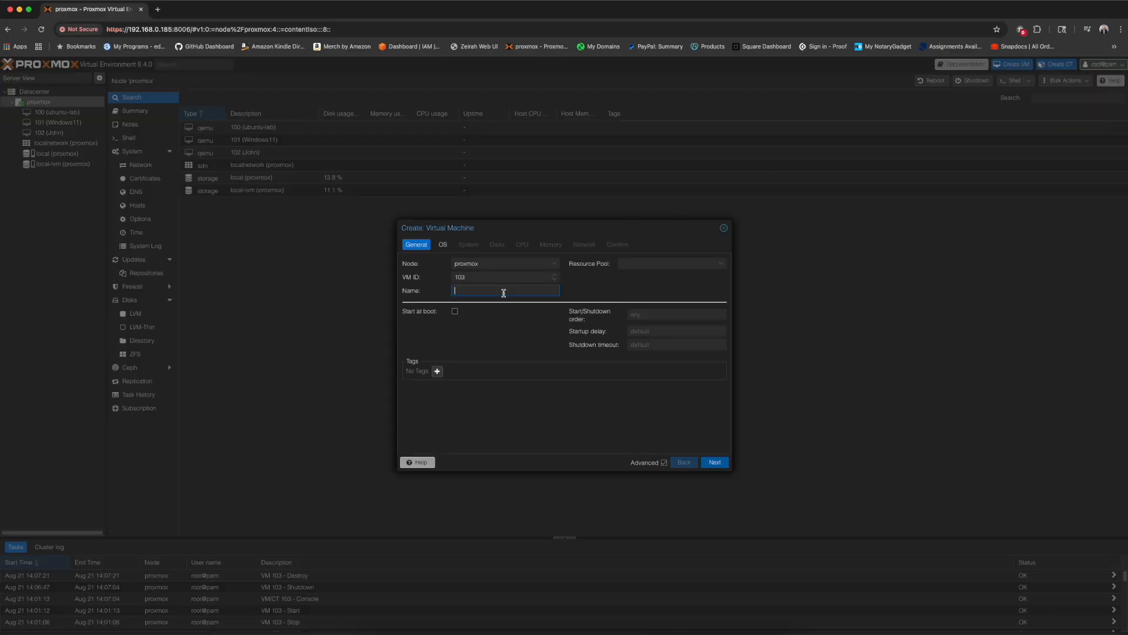
{"action": "type", "text": "pfSense"}
{"action": "left_click", "coordinate": [714, 463]}
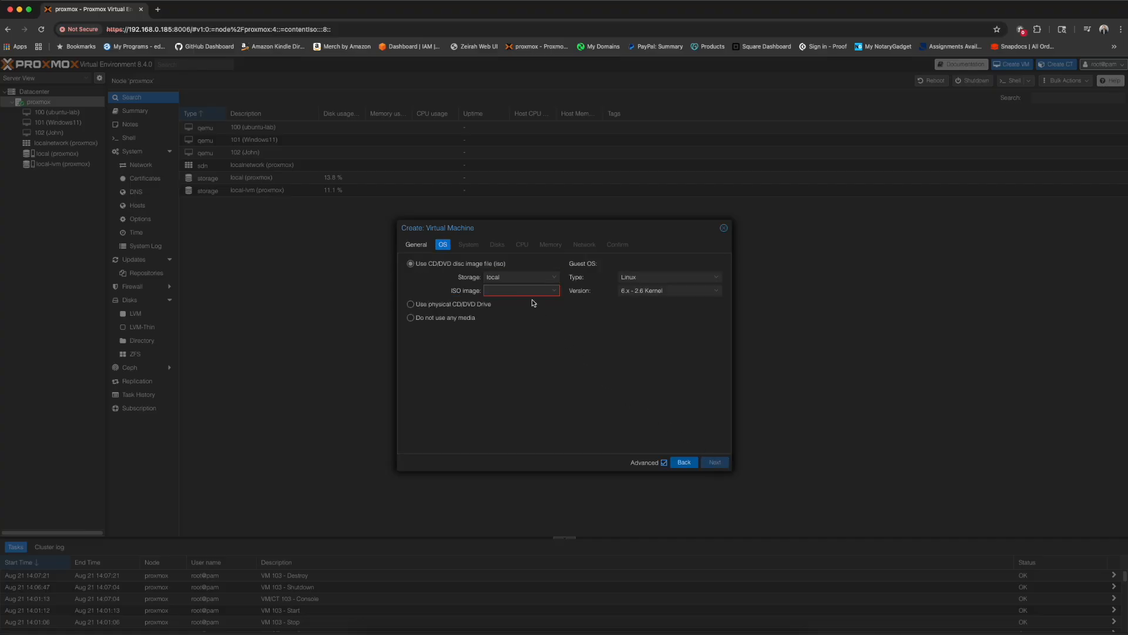
{"action": "left_click", "coordinate": [512, 287]}
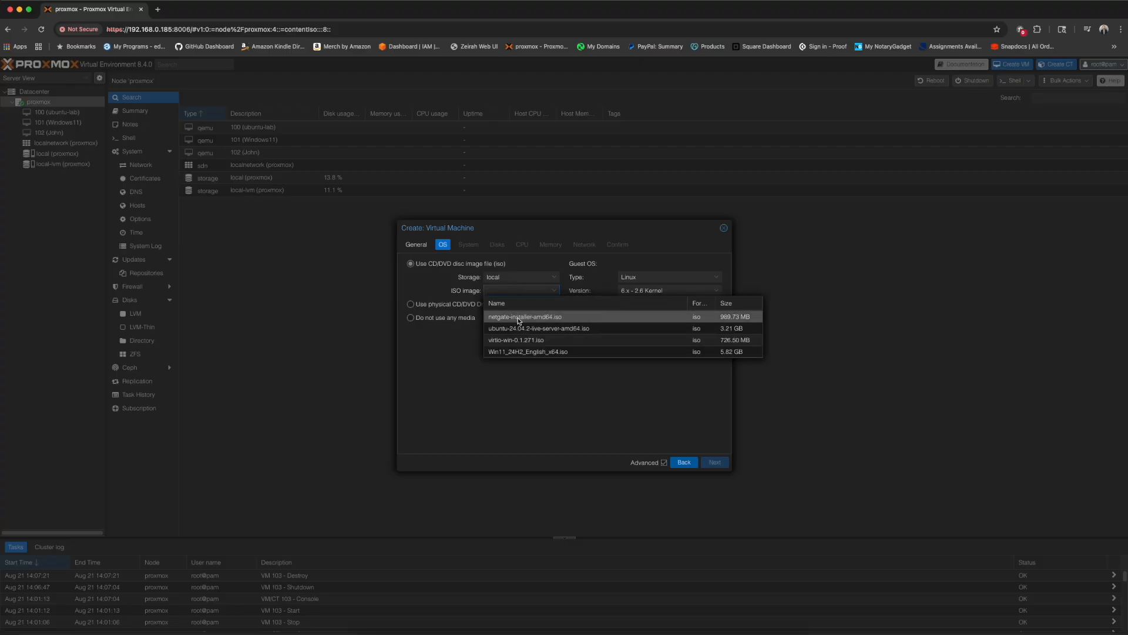
{"action": "left_click", "coordinate": [520, 318]}
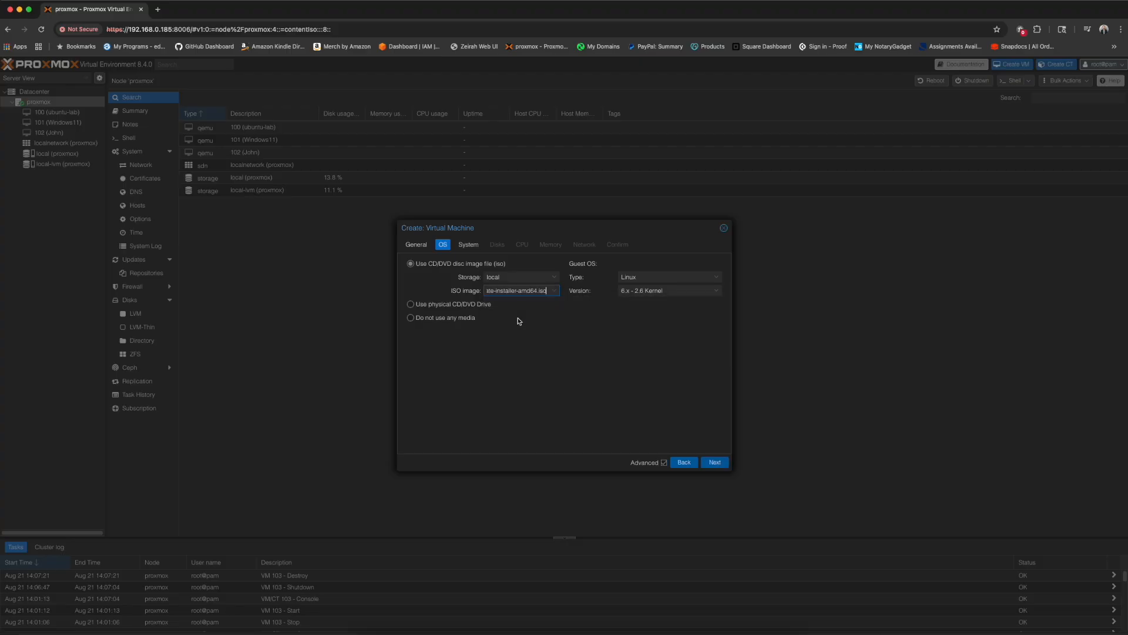
{"action": "left_click", "coordinate": [629, 277]}
{"action": "left_click", "coordinate": [630, 320]}
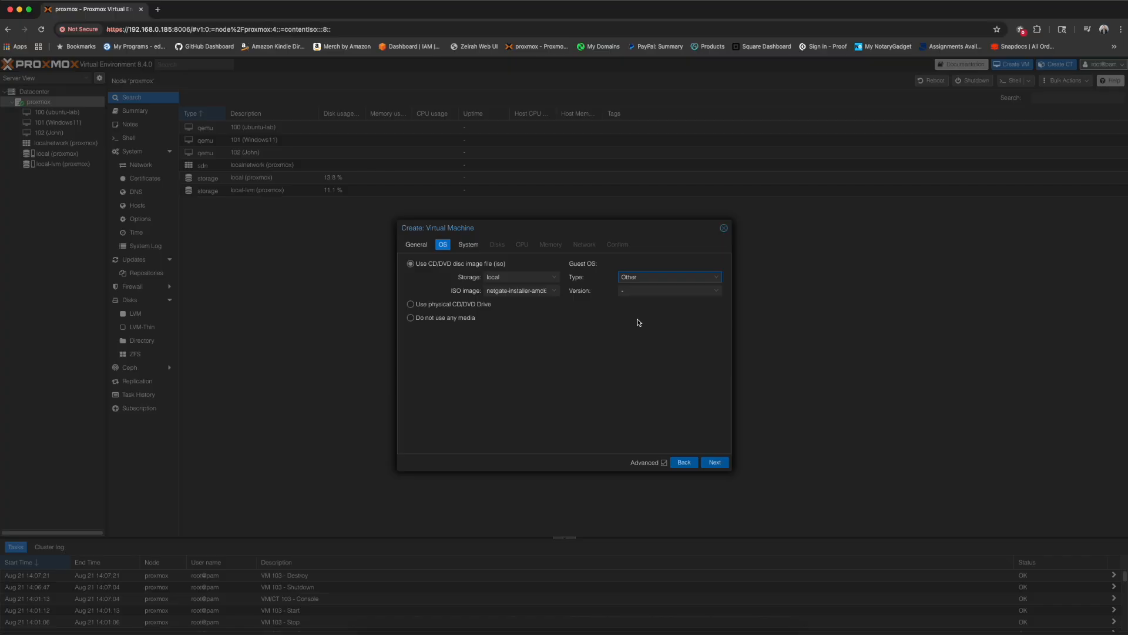
{"action": "left_click", "coordinate": [721, 466]}
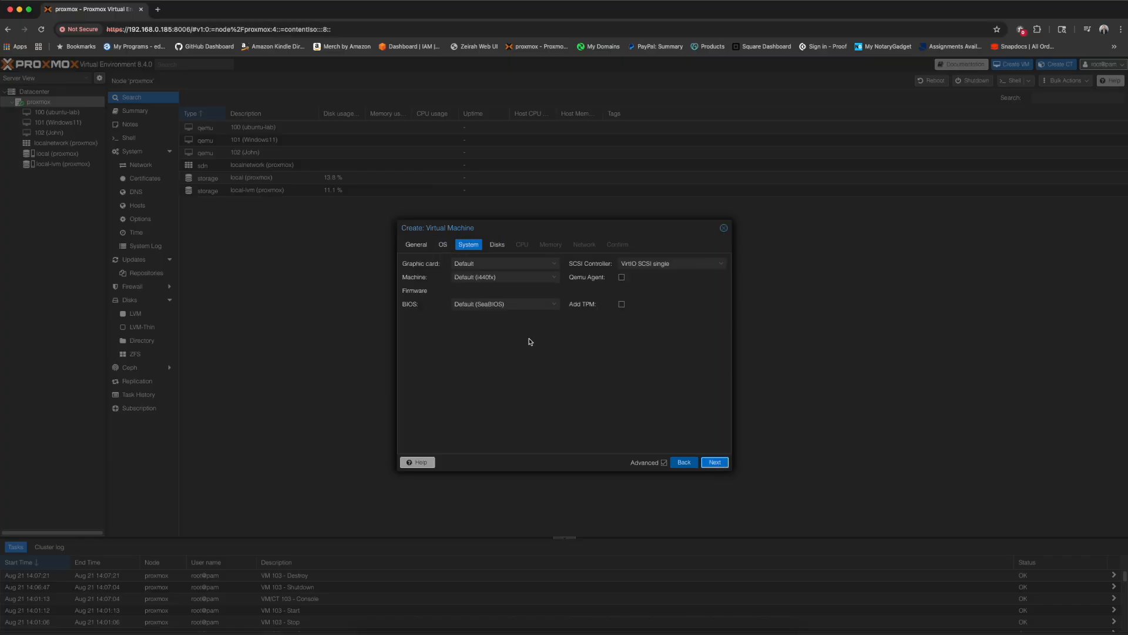
- Set the SCSI controller to Default (LSI 53C895A)
{"action": "left_click", "coordinate": [669, 263]}
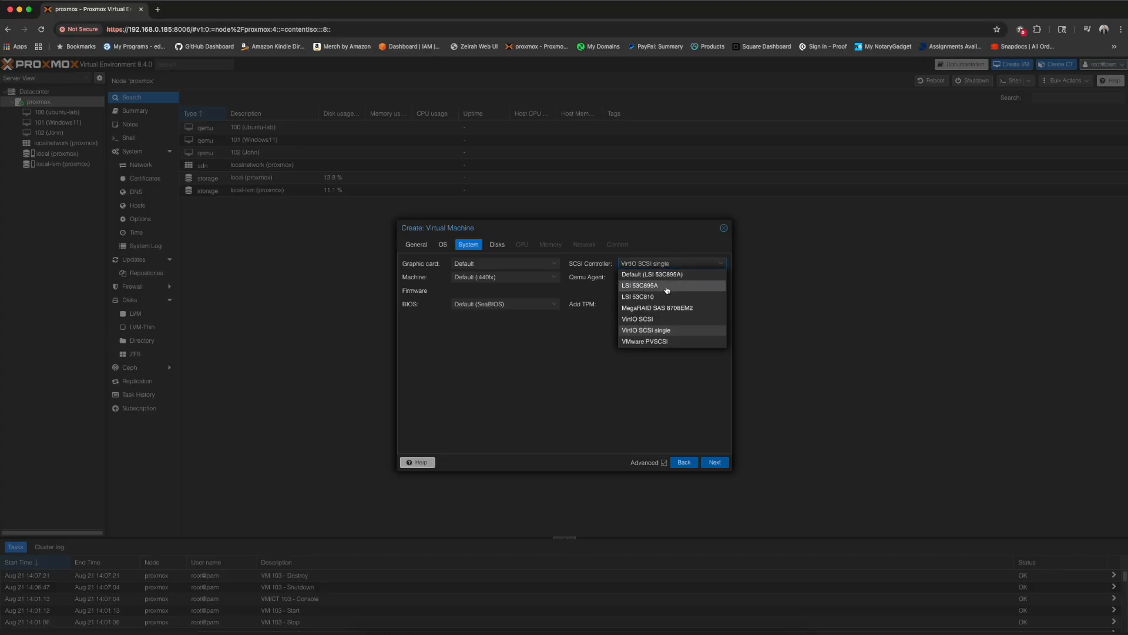
{"action": "left_click", "coordinate": [667, 287]}
{"action": "left_click", "coordinate": [668, 266]}
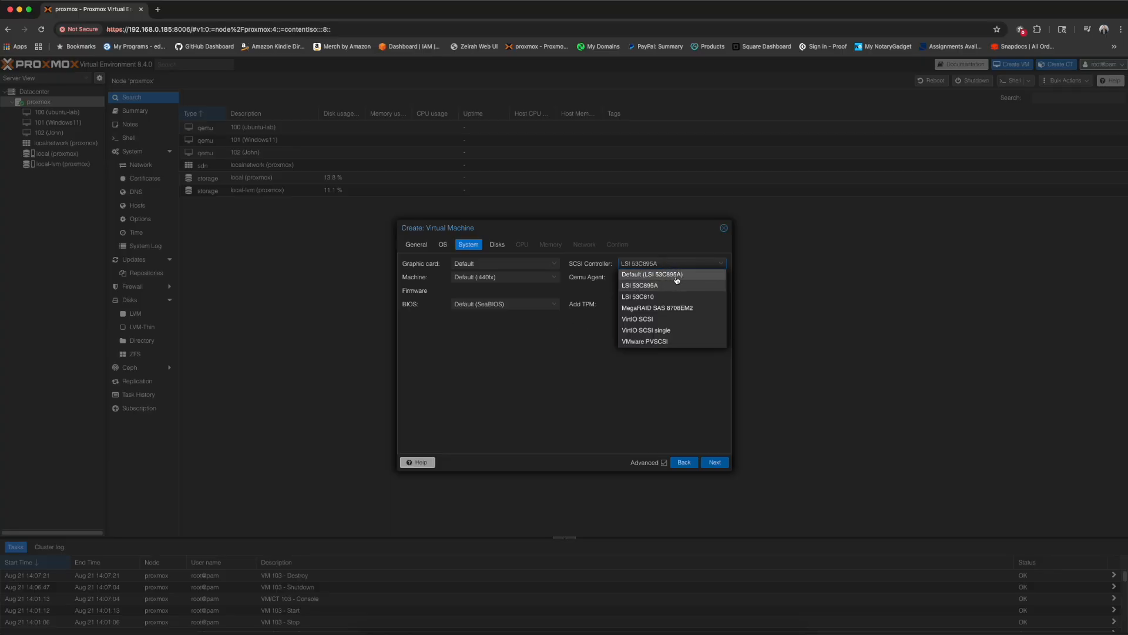
{"action": "left_click", "coordinate": [693, 276]}
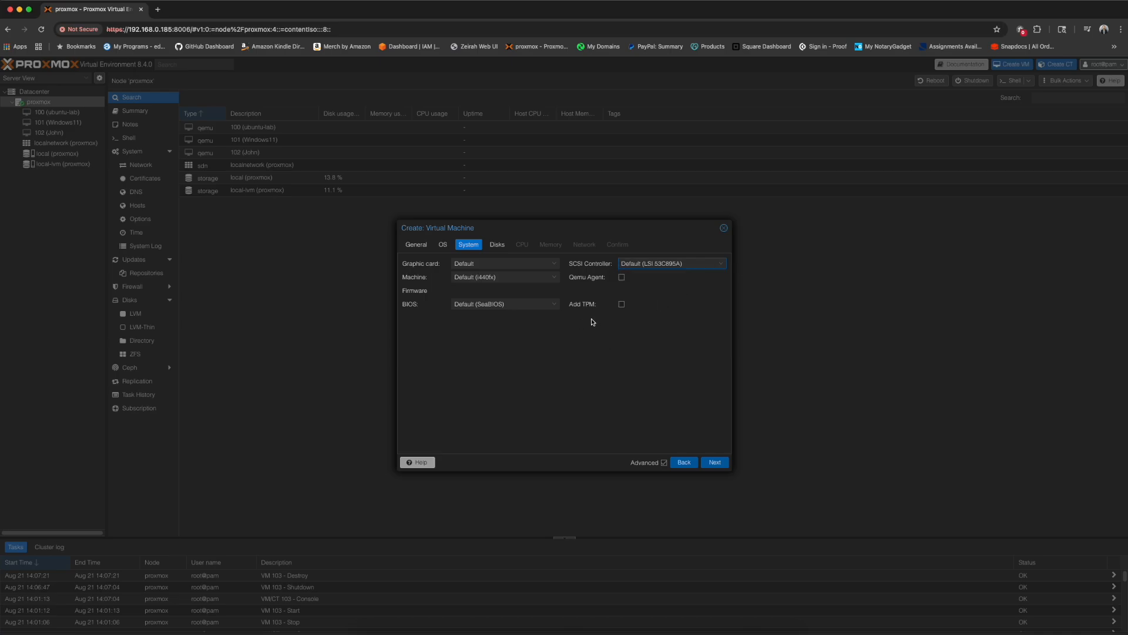
{"action": "left_click", "coordinate": [710, 463]}
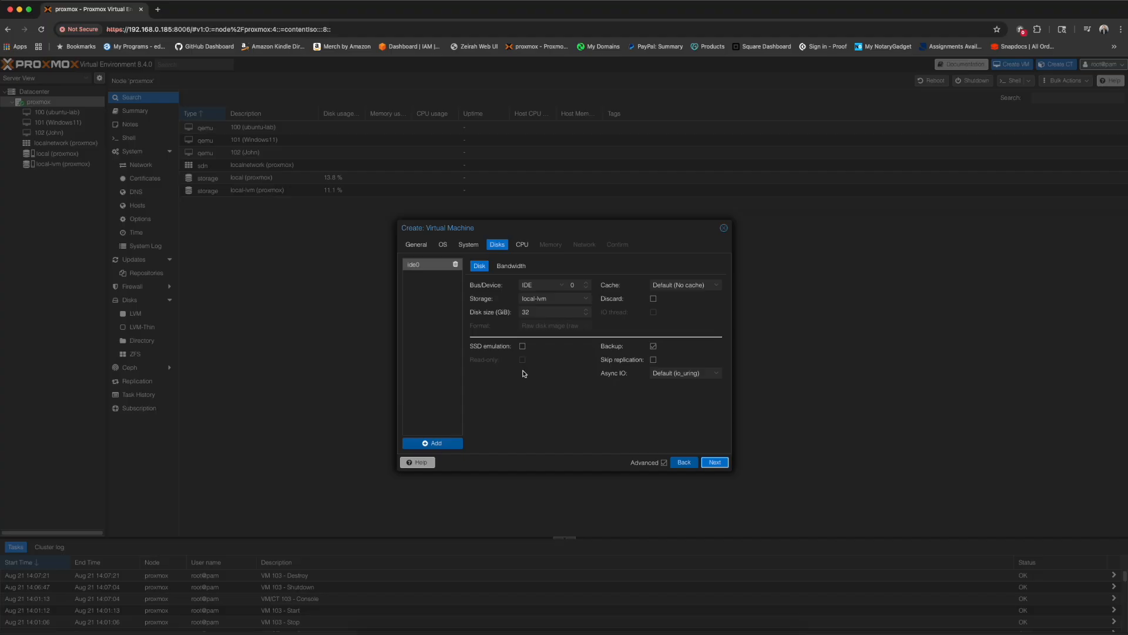
- Use a SATA disk and 2 CPU cores, keep default memory and network, and create VM 103
{"action": "left_click", "coordinate": [553, 286]}
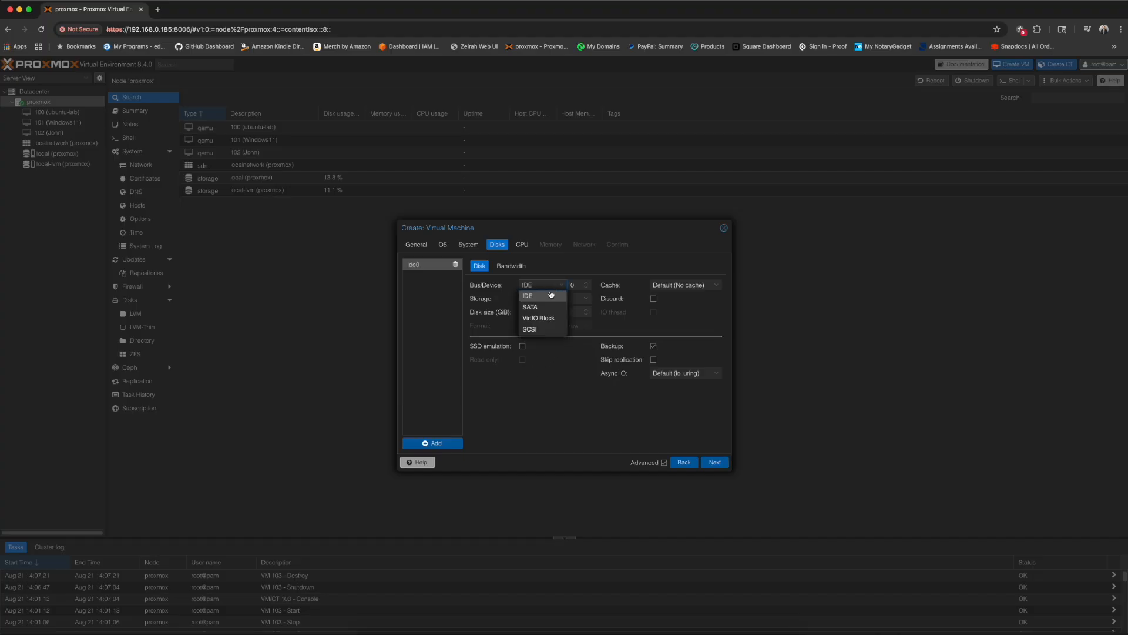
{"action": "left_click", "coordinate": [544, 308]}
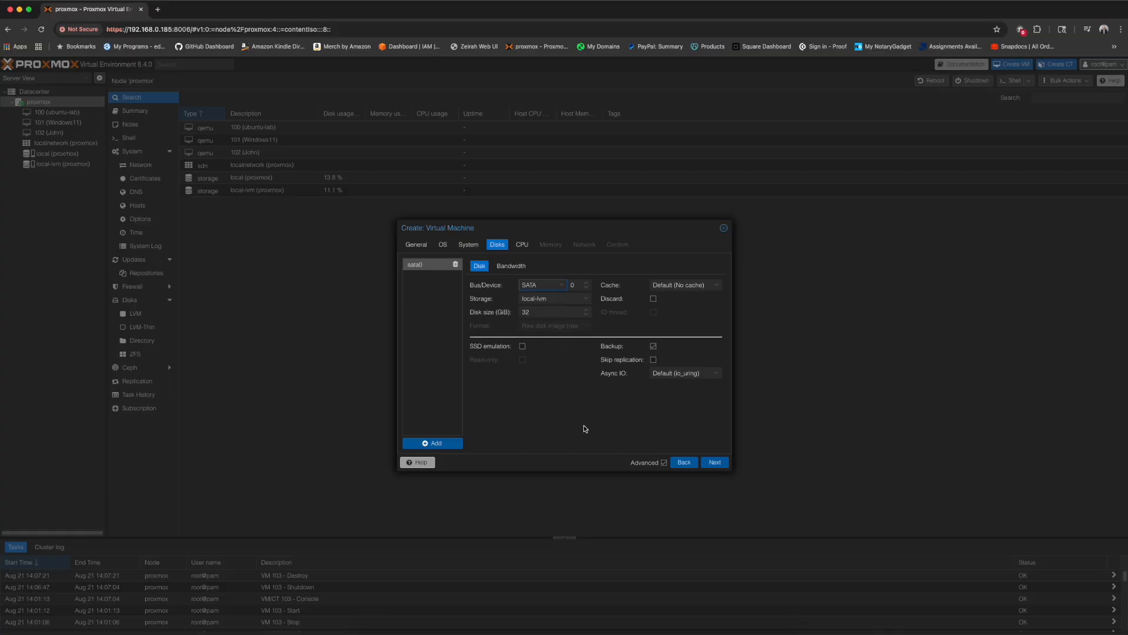
{"action": "left_click", "coordinate": [714, 463]}
{"action": "left_click", "coordinate": [554, 274]}
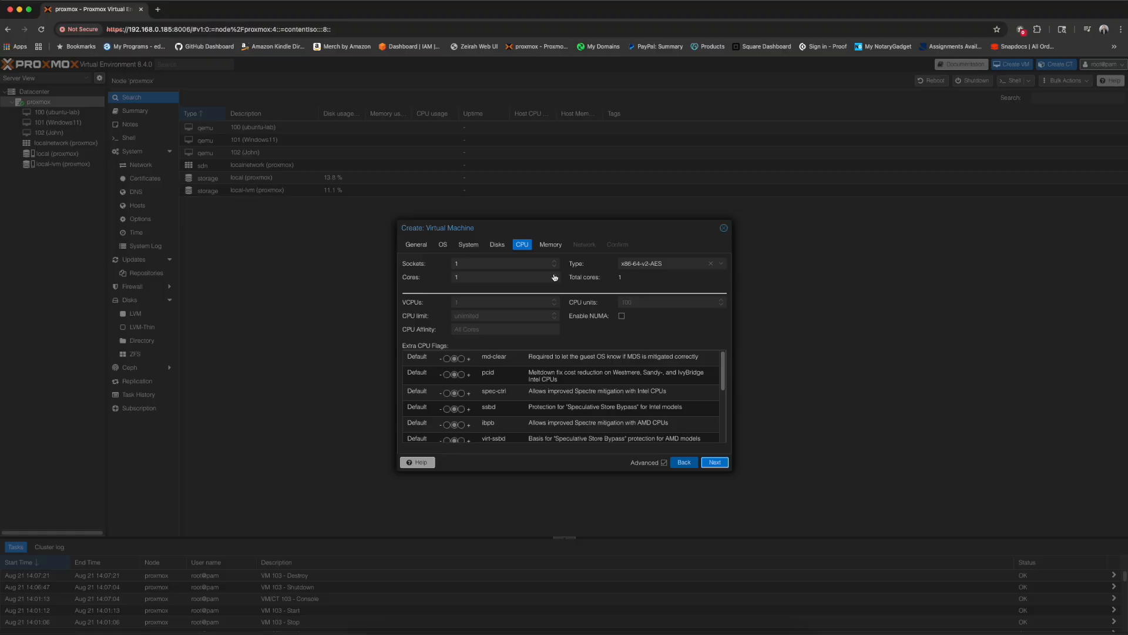
{"action": "left_click", "coordinate": [717, 463]}
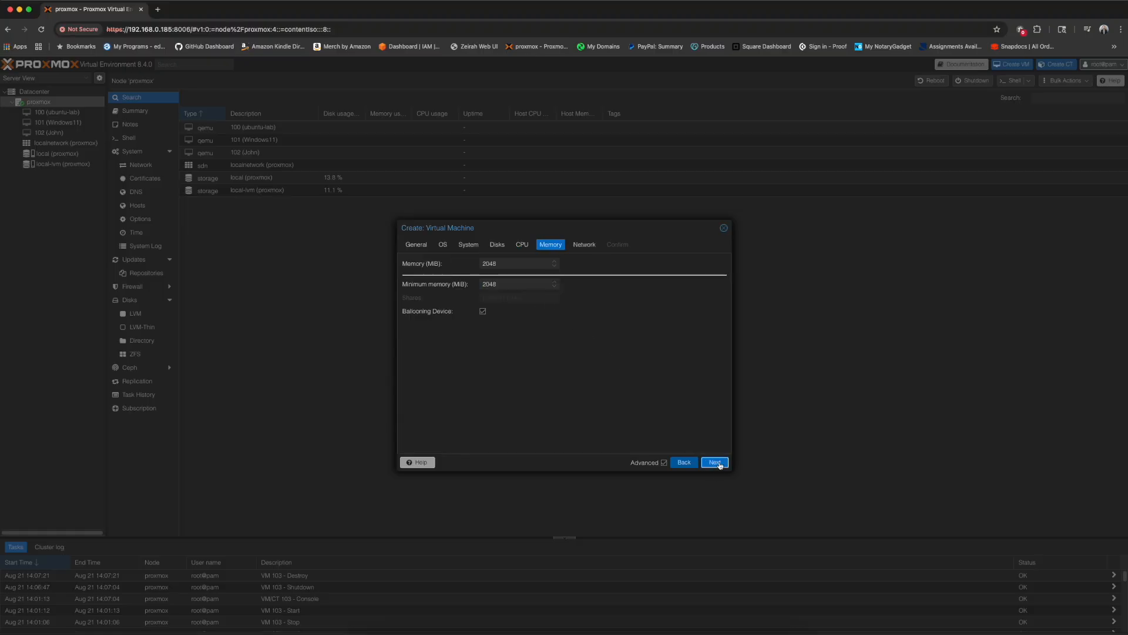
{"action": "left_click", "coordinate": [715, 462]}
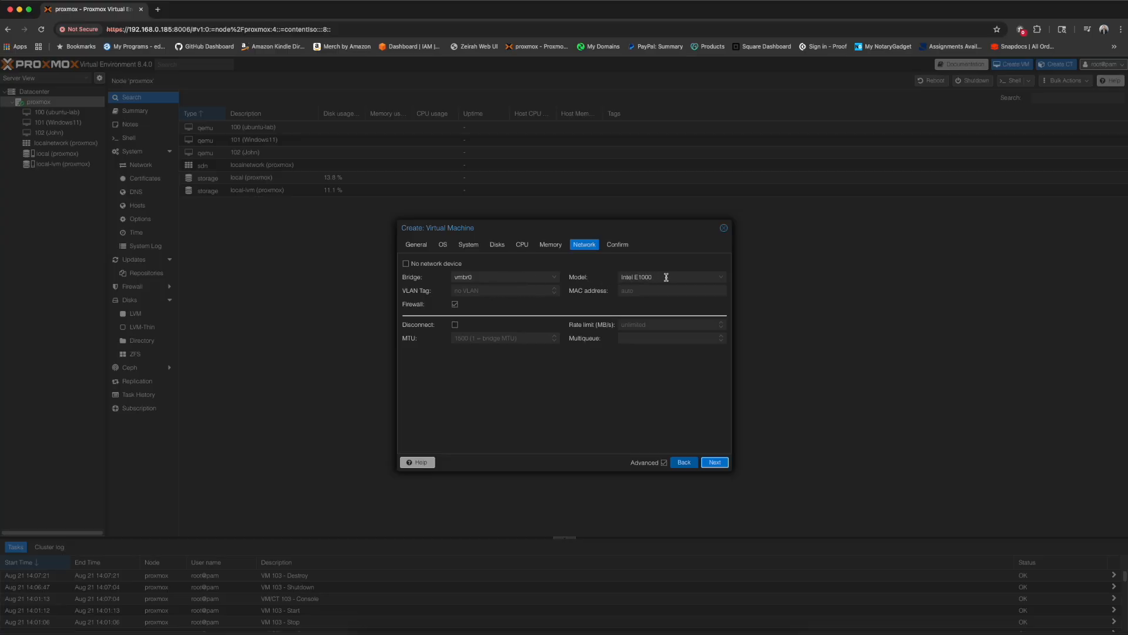
{"action": "left_click", "coordinate": [713, 462]}
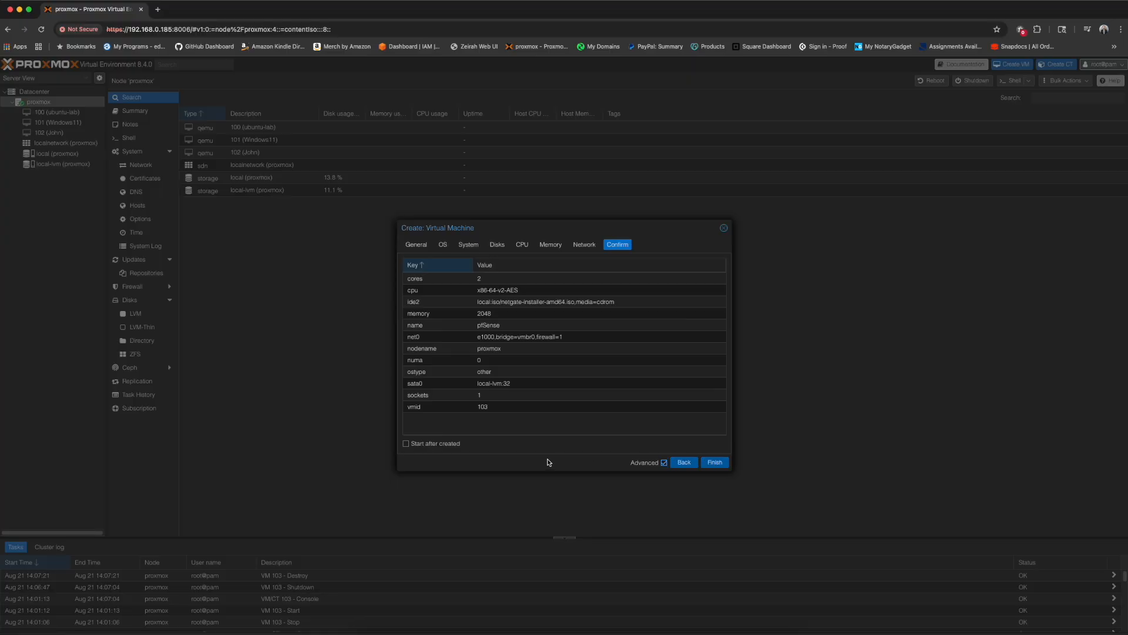
{"action": "left_click", "coordinate": [714, 463]}
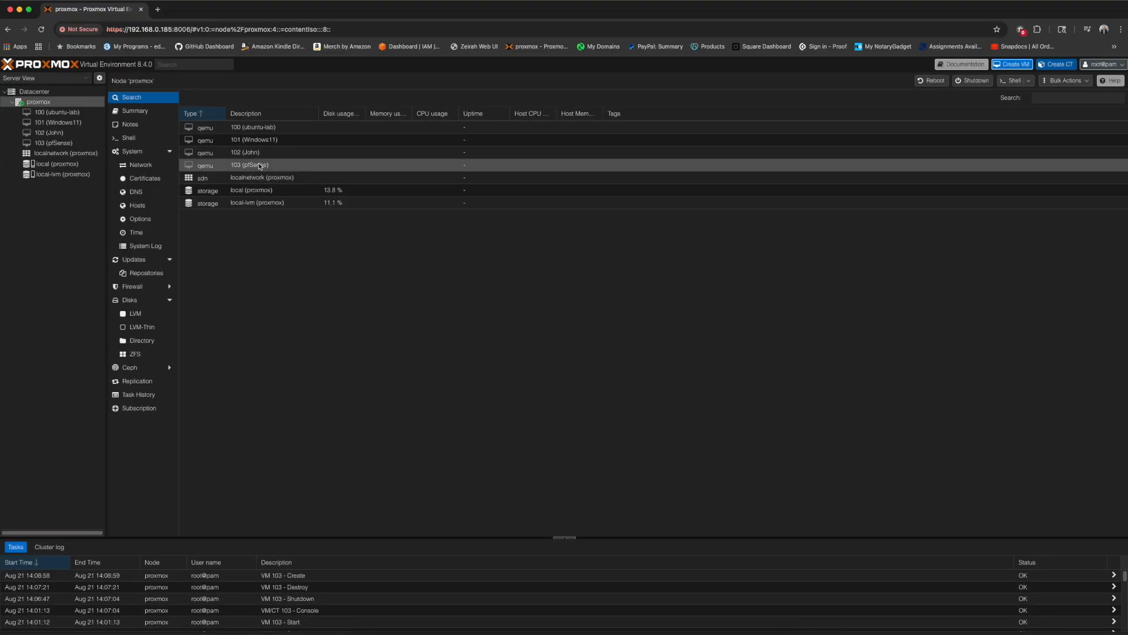
- Boot VM 103 in the console, accept the notice, choose Install, and assign em0 as WAN with DHCP
{"action": "double_click", "coordinate": [280, 164]}
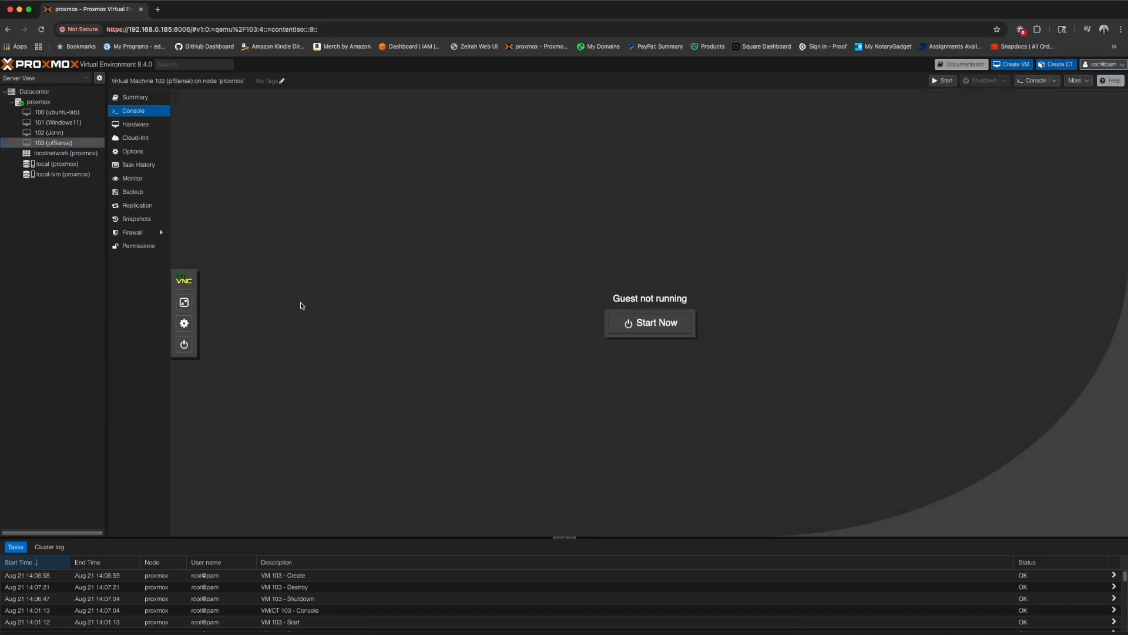
{"action": "left_click", "coordinate": [651, 328]}
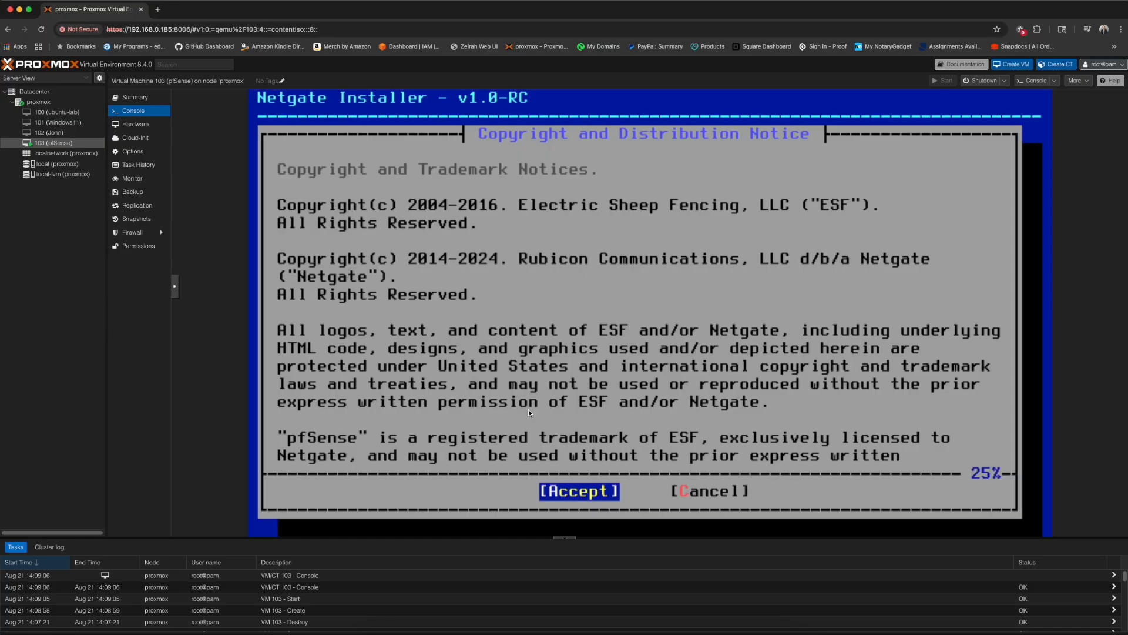
{"action": "key", "text": "Return"}
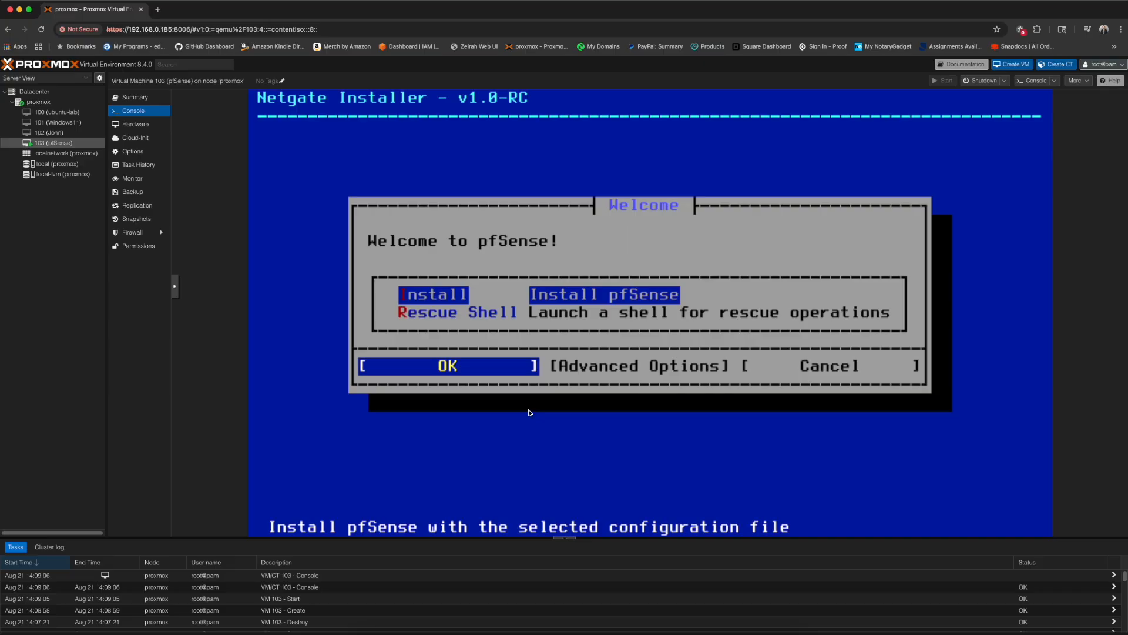
{"action": "key", "text": "Return"}
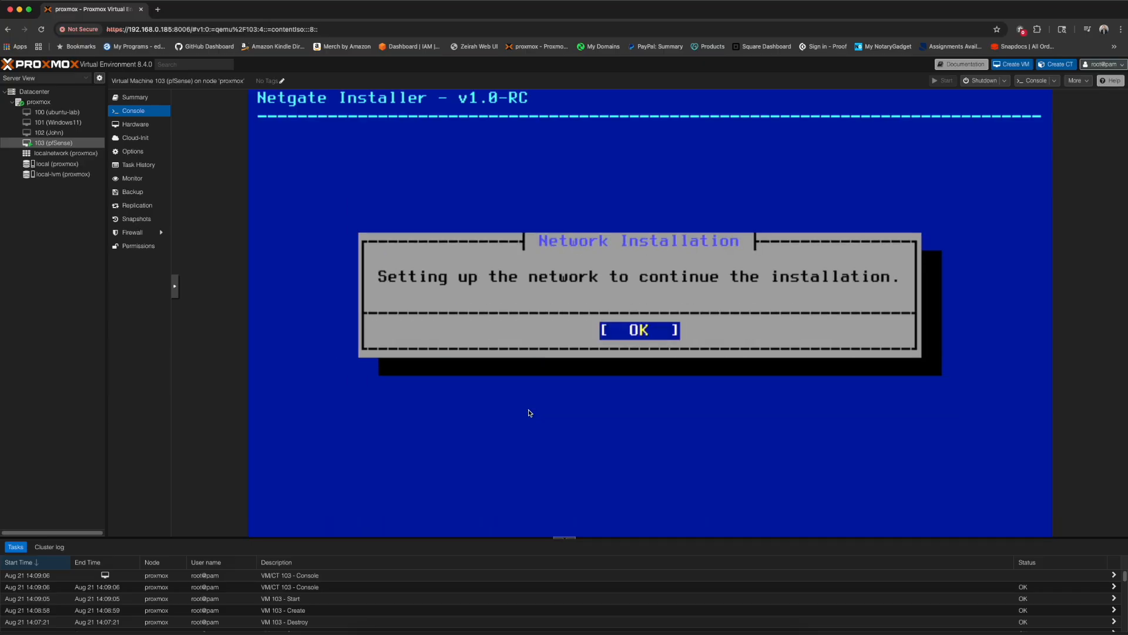
{"action": "key", "text": "Return"}
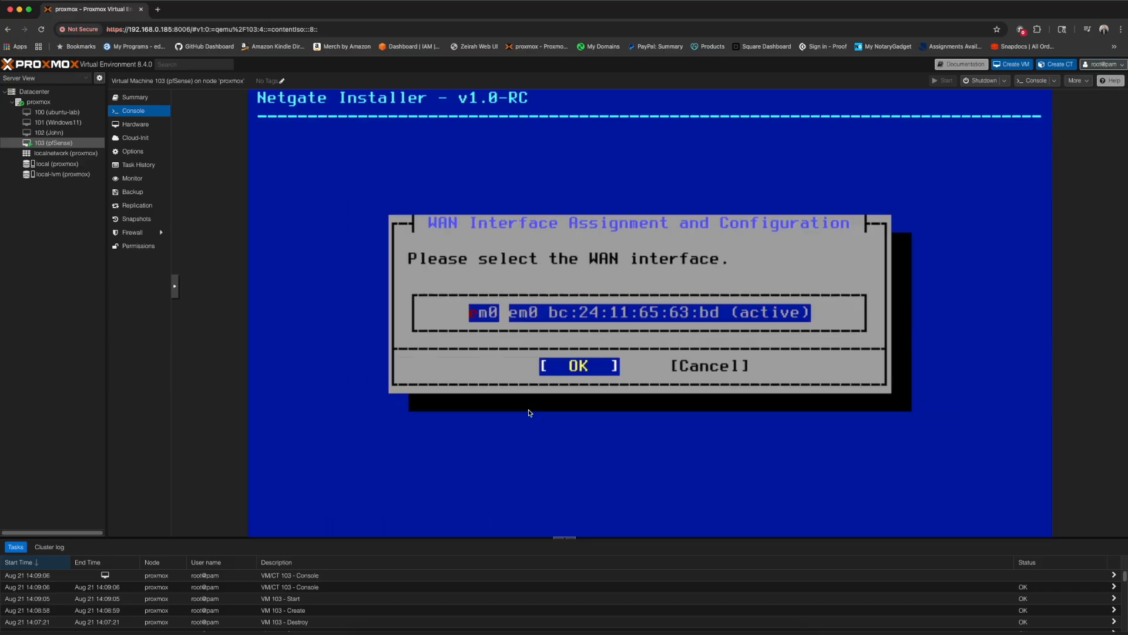
{"action": "key", "text": "Return"}
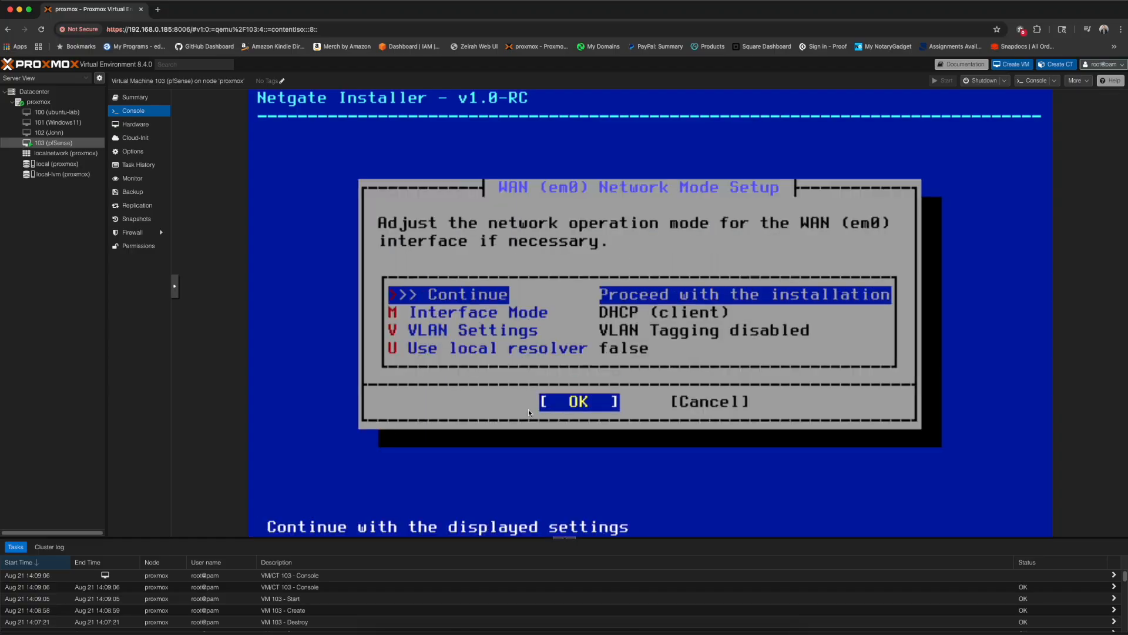
{"action": "key", "text": "Return"}
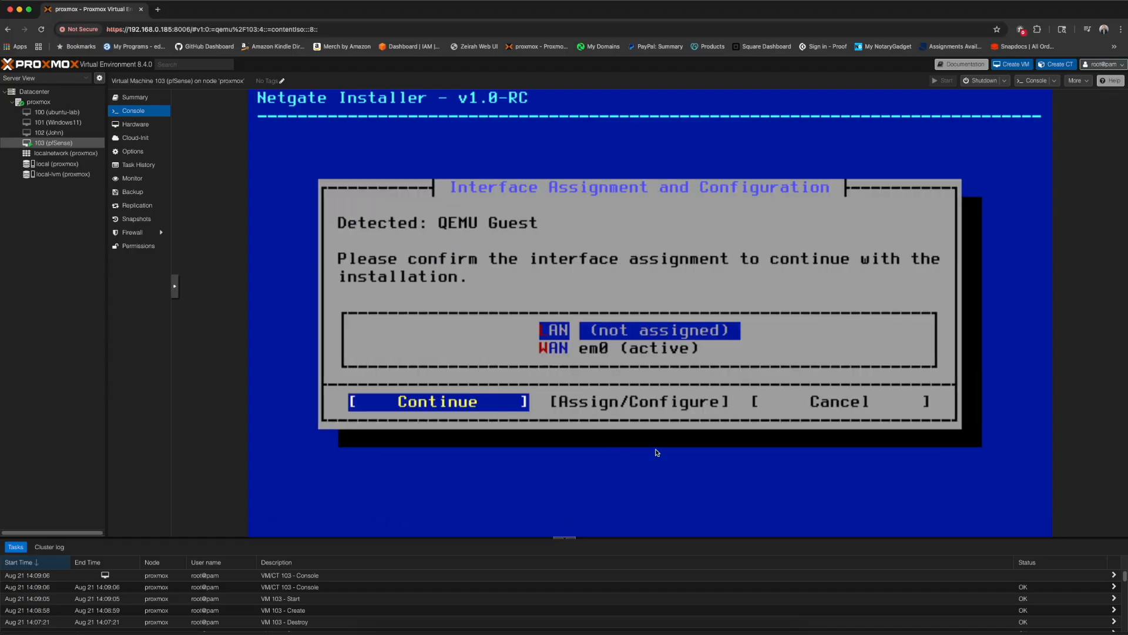
{"action": "key", "text": "Down"}
{"action": "key", "text": "Return"}
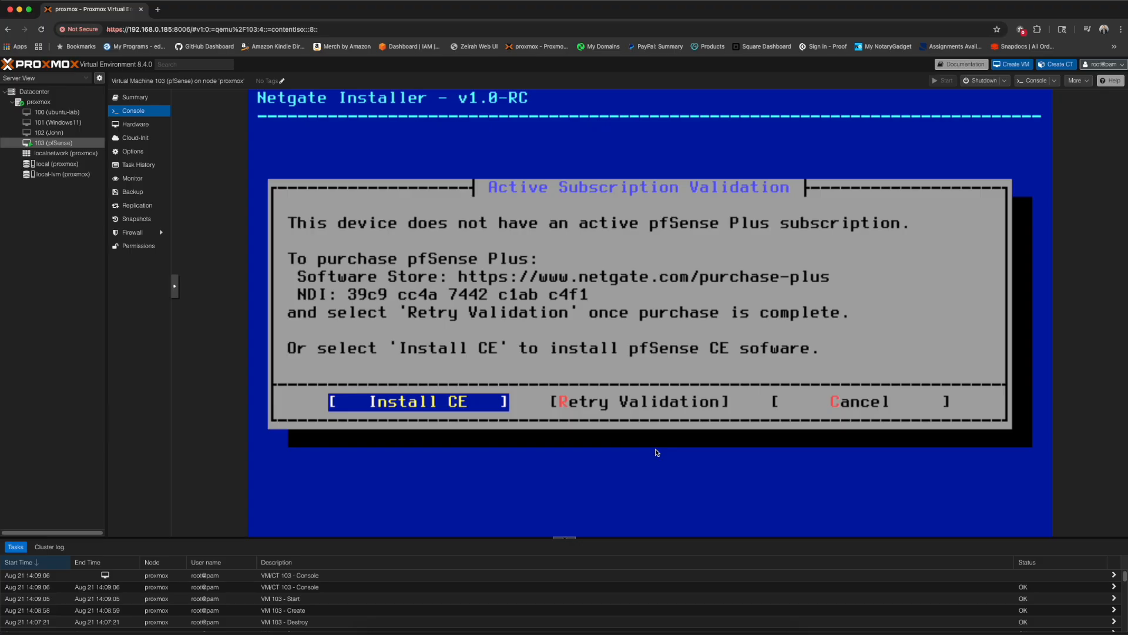
- Choose pfSense CE with a ZFS stripe on the 32G disk ada0, confirming the wipe
{"action": "key", "text": "Return"}
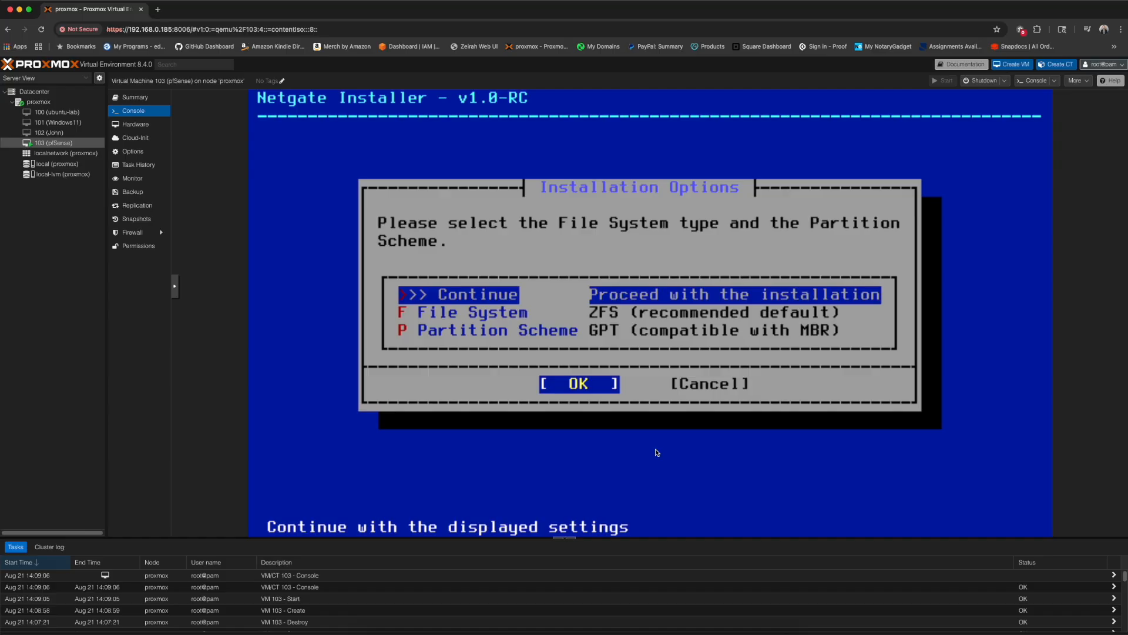
{"action": "key", "text": "Return"}
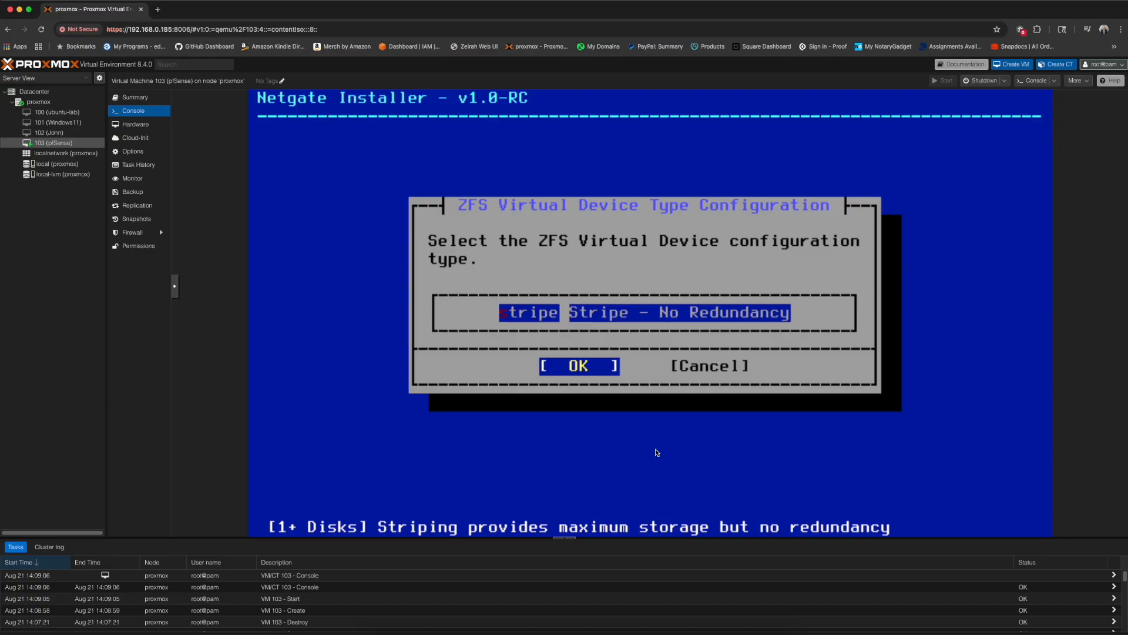
{"action": "key", "text": "Return"}
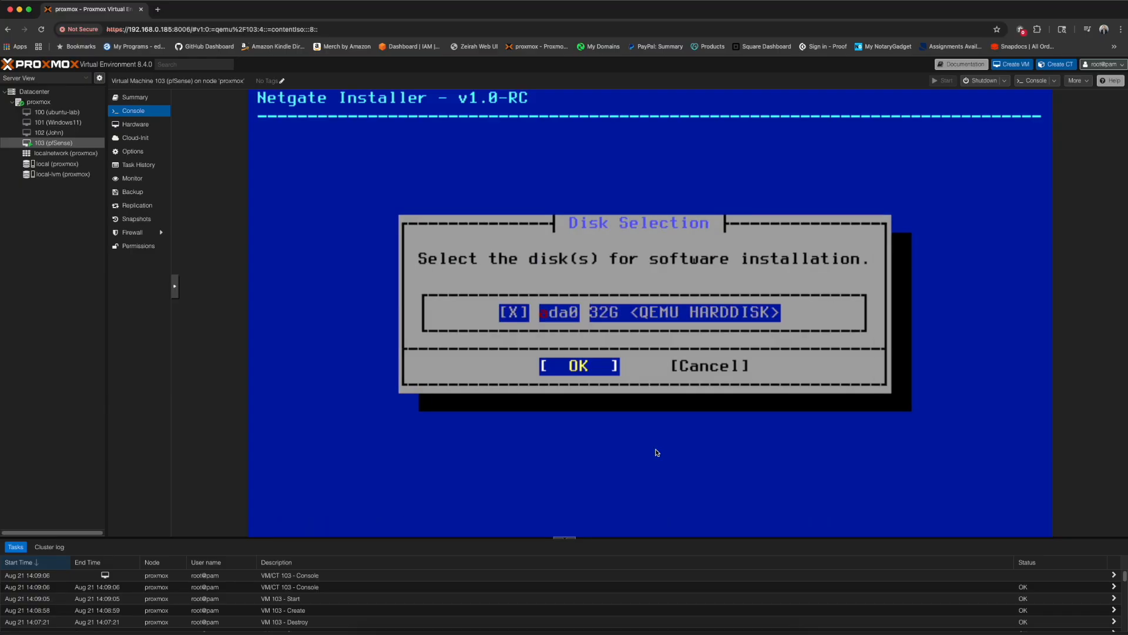
{"action": "key", "text": "Return"}
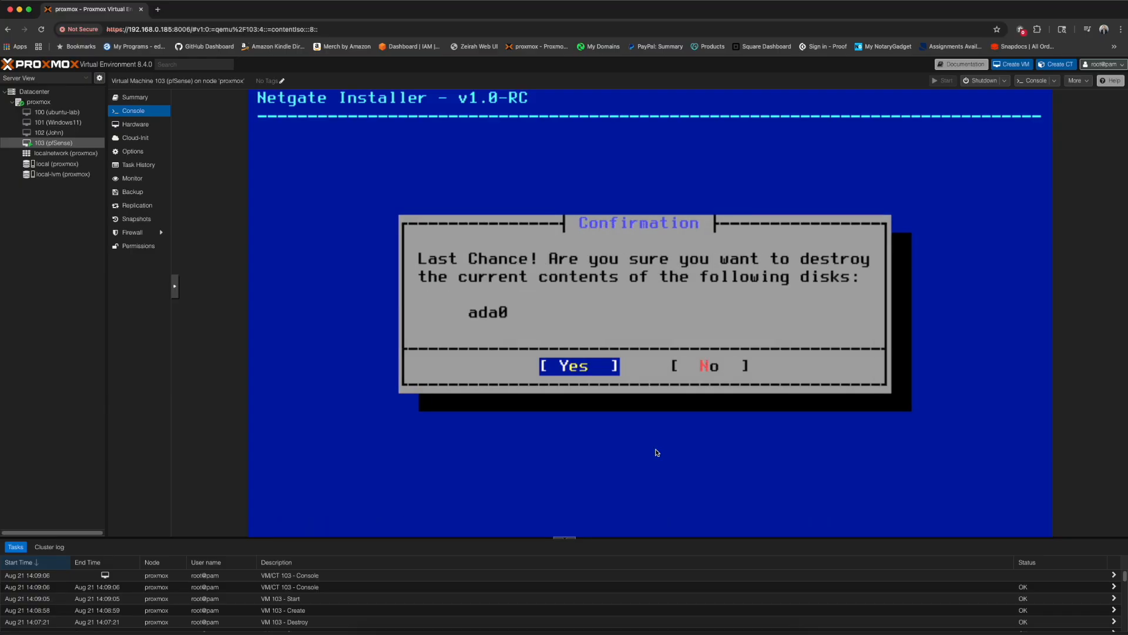
{"action": "key", "text": "Return"}
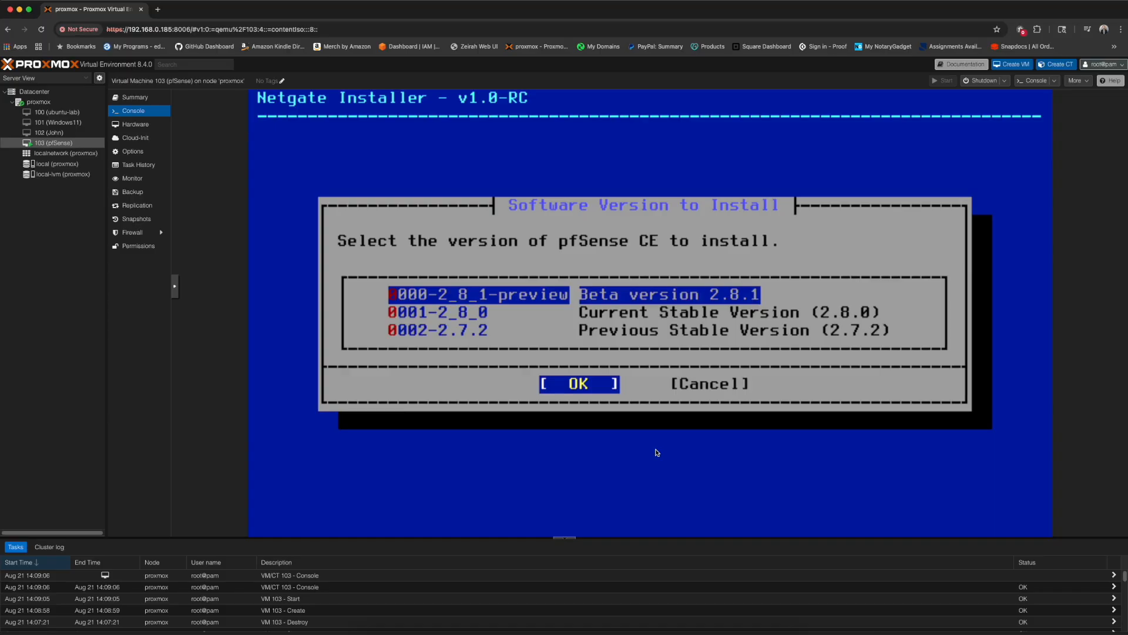
- Install version 0001-2_8_0 (Current Stable 2.8.0), then shut down VM 103 once finished
{"action": "key", "text": "Down"}
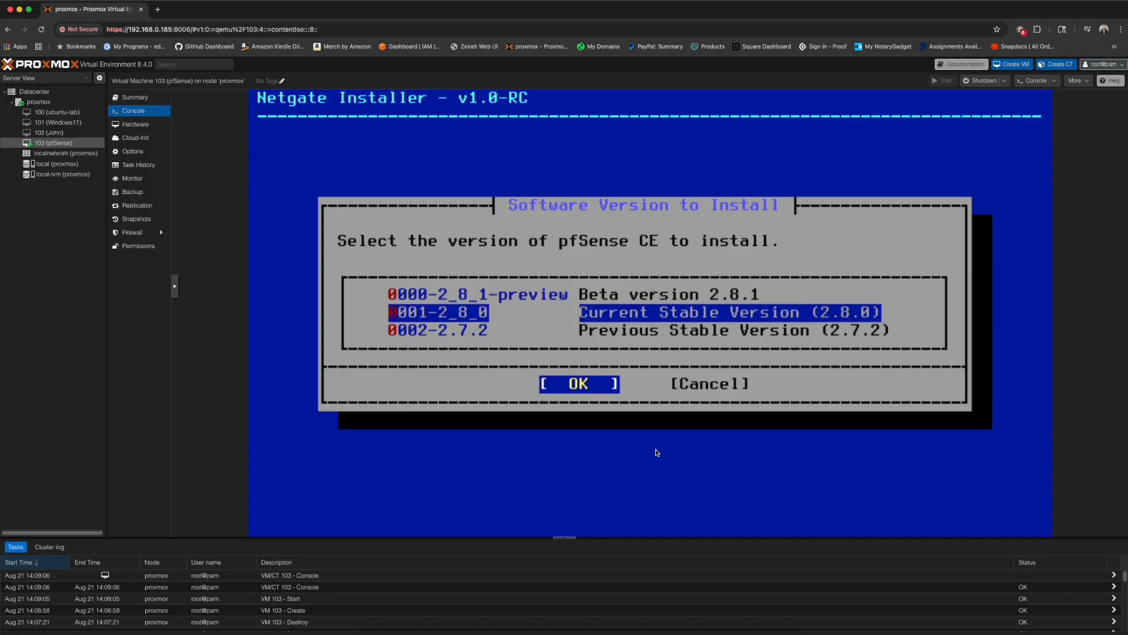
{"action": "key", "text": "Return"}
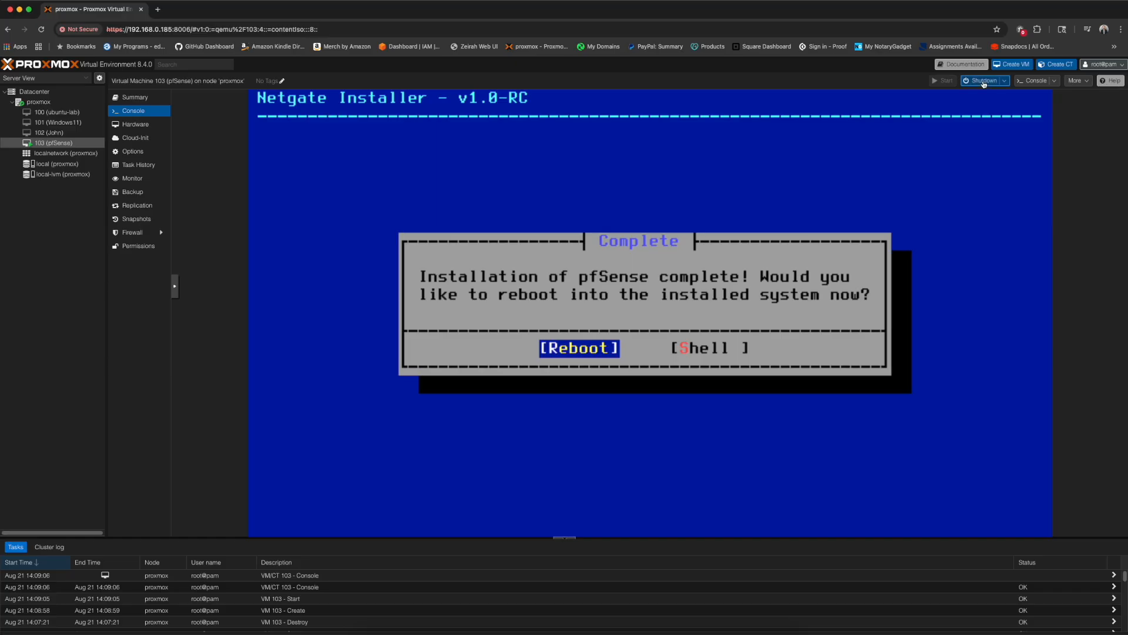
{"action": "left_click", "coordinate": [984, 84]}
{"action": "left_click", "coordinate": [553, 364]}
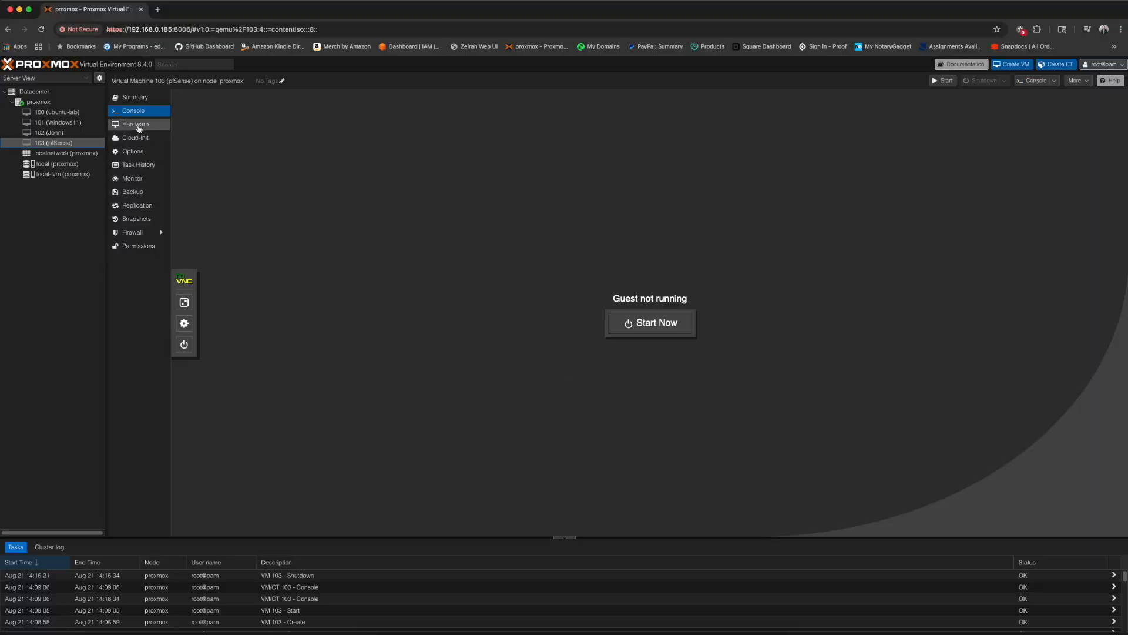
- Set CD/DVD Drive (ide2) to 'Do not use any media' and go back to the console
{"action": "left_click", "coordinate": [139, 129]}
{"action": "double_click", "coordinate": [264, 183]}
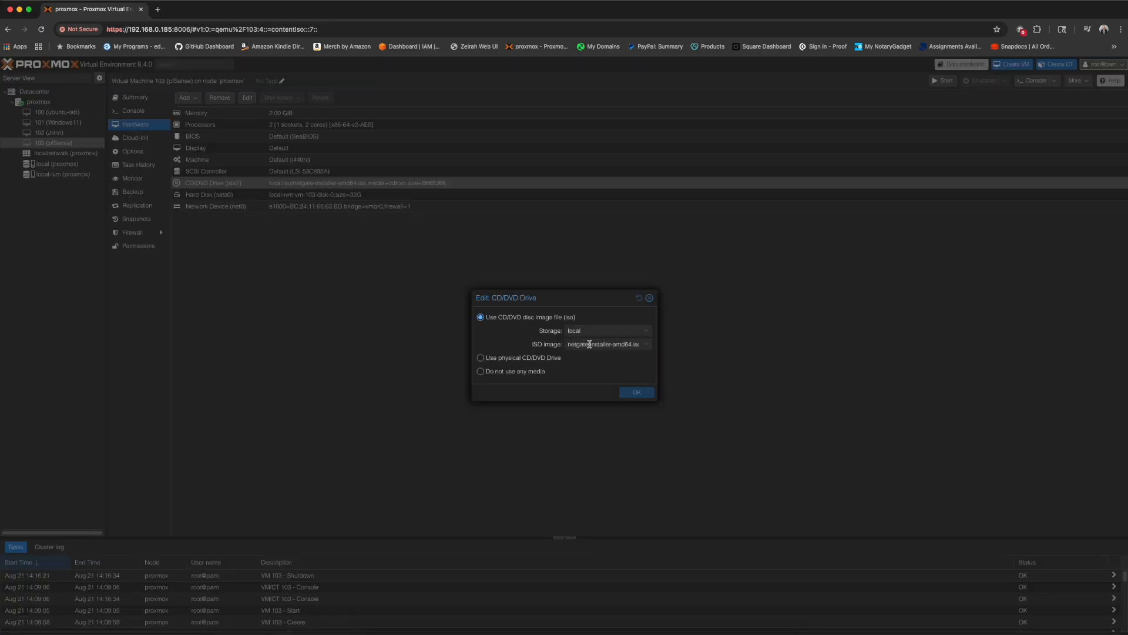
{"action": "left_click", "coordinate": [499, 375]}
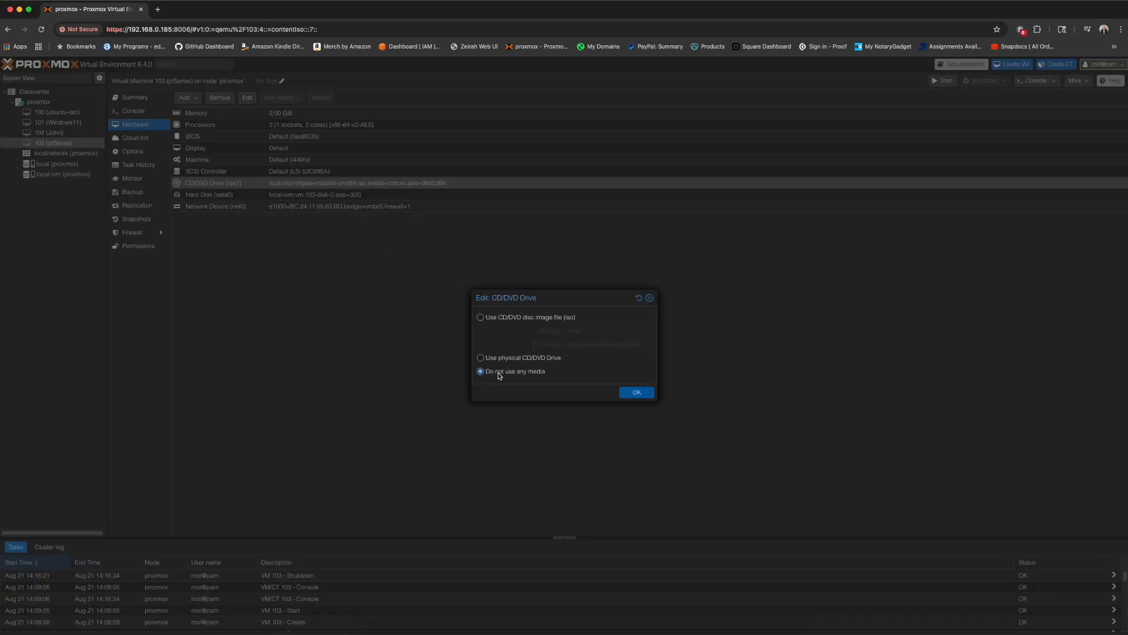
{"action": "left_click", "coordinate": [637, 392]}
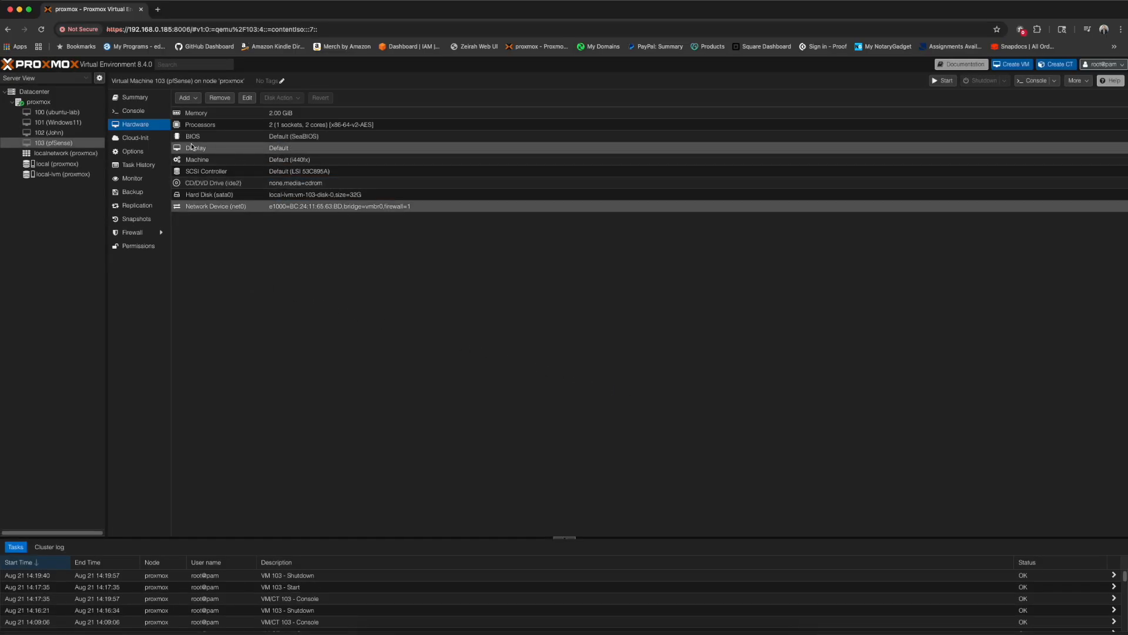
{"action": "left_click", "coordinate": [134, 111]}
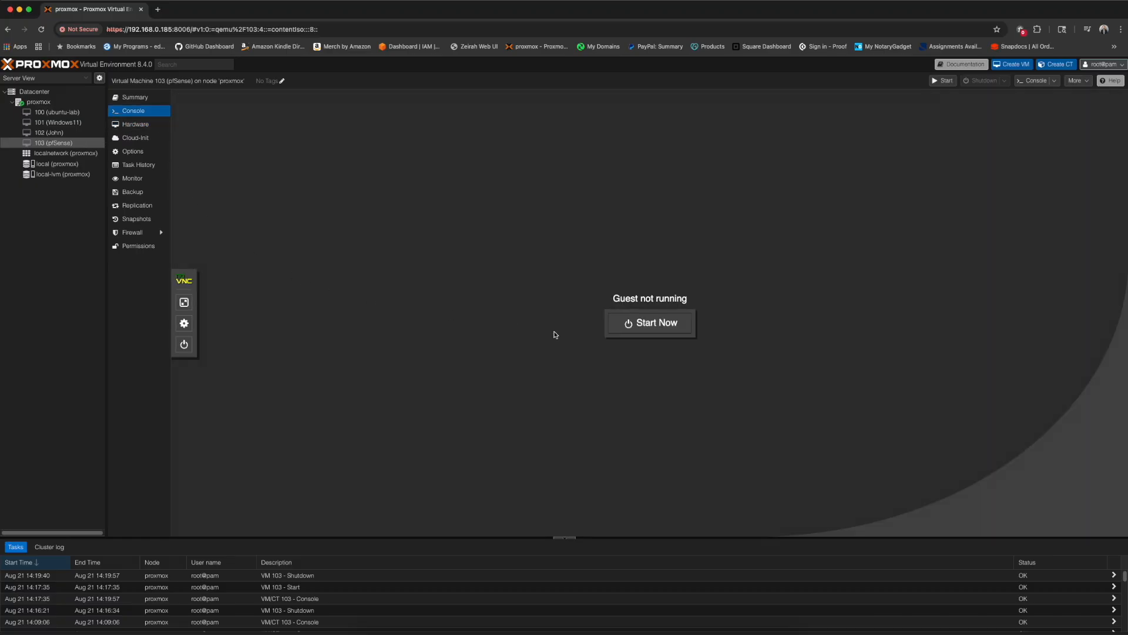
- Boot pfSense from its installed disk and decline VLAN setup
{"action": "left_click", "coordinate": [672, 331]}
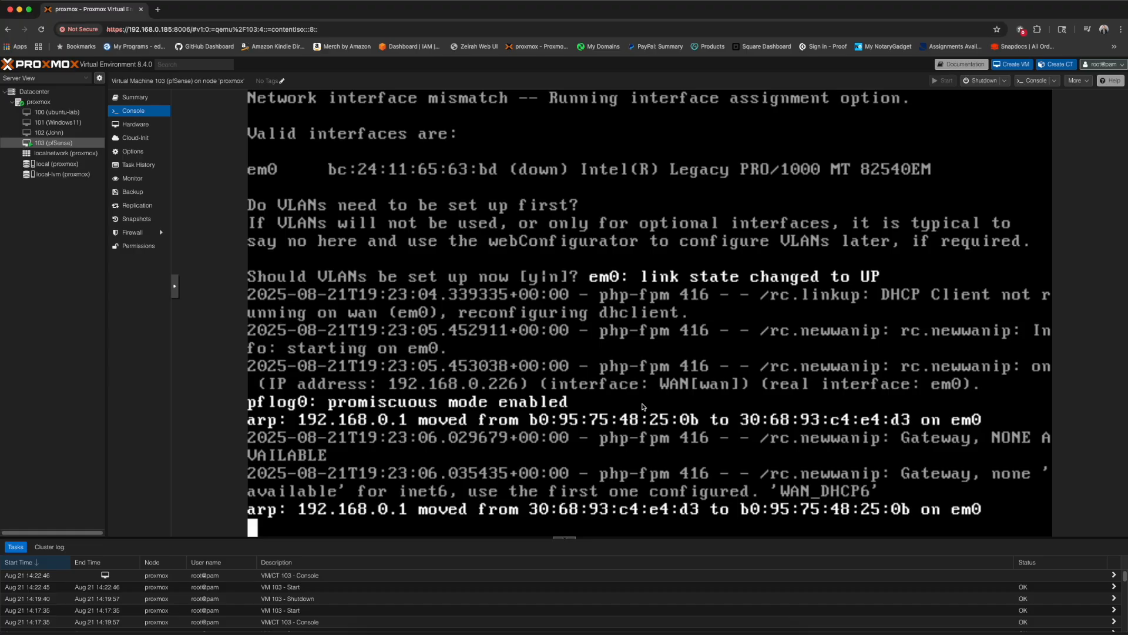
{"action": "type", "text": "n"}
{"action": "key", "text": "Return"}
- Assign em0 as WAN, leave LAN unassigned, and confirm the WAN-only assignment with y
{"action": "type", "text": "em0"}
{"action": "key", "text": "Return"}
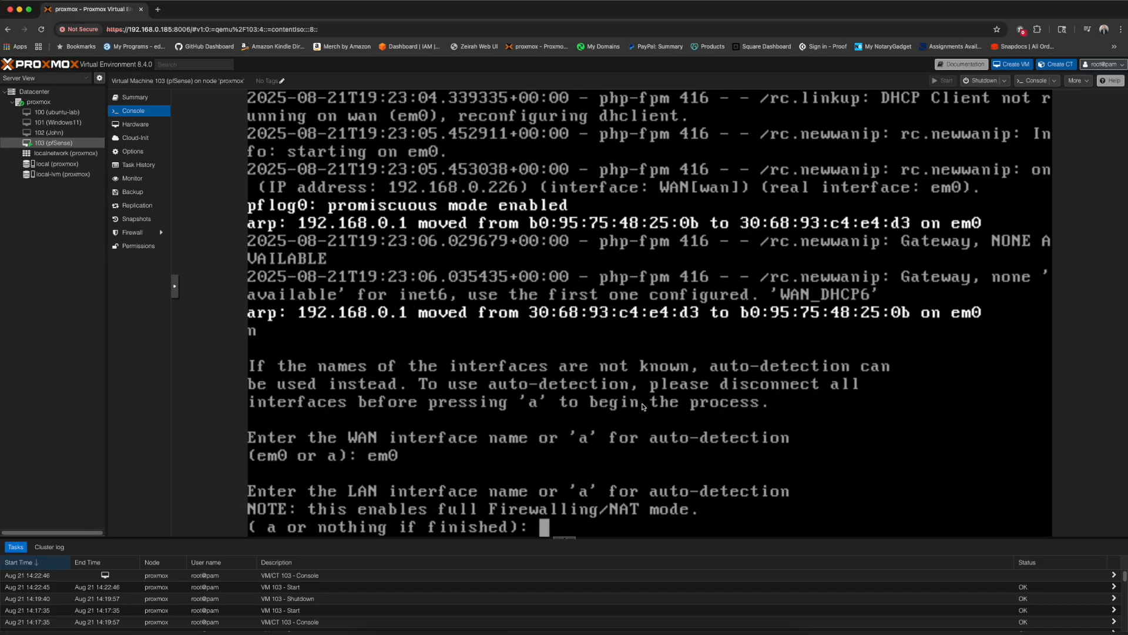
{"action": "type", "text": "a"}
{"action": "key", "text": "Return"}
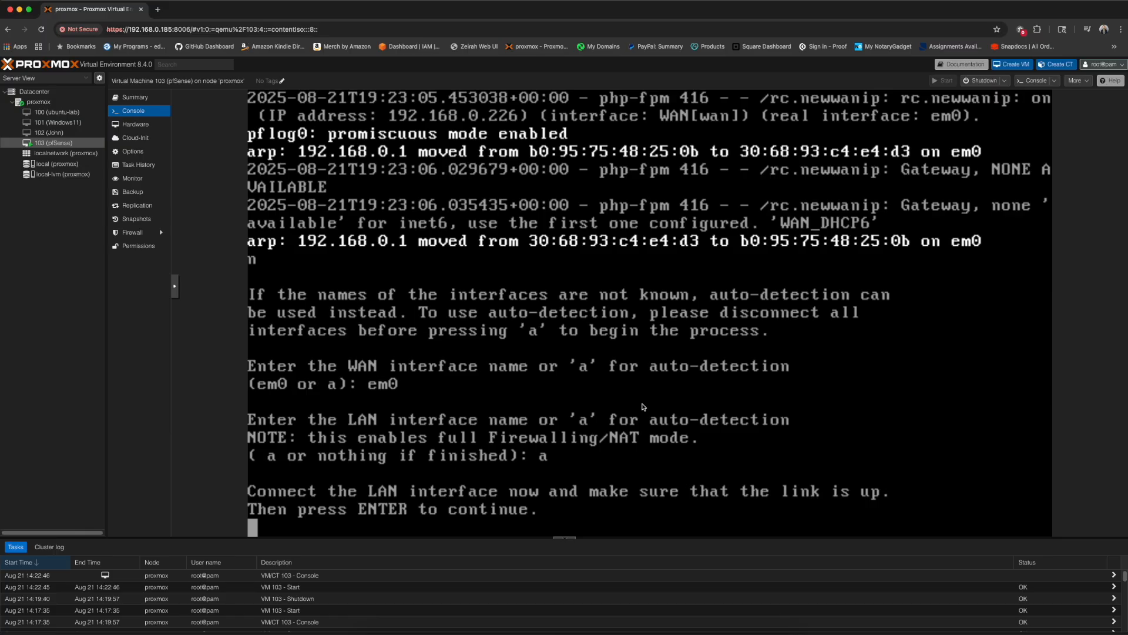
{"action": "key", "text": "Return"}
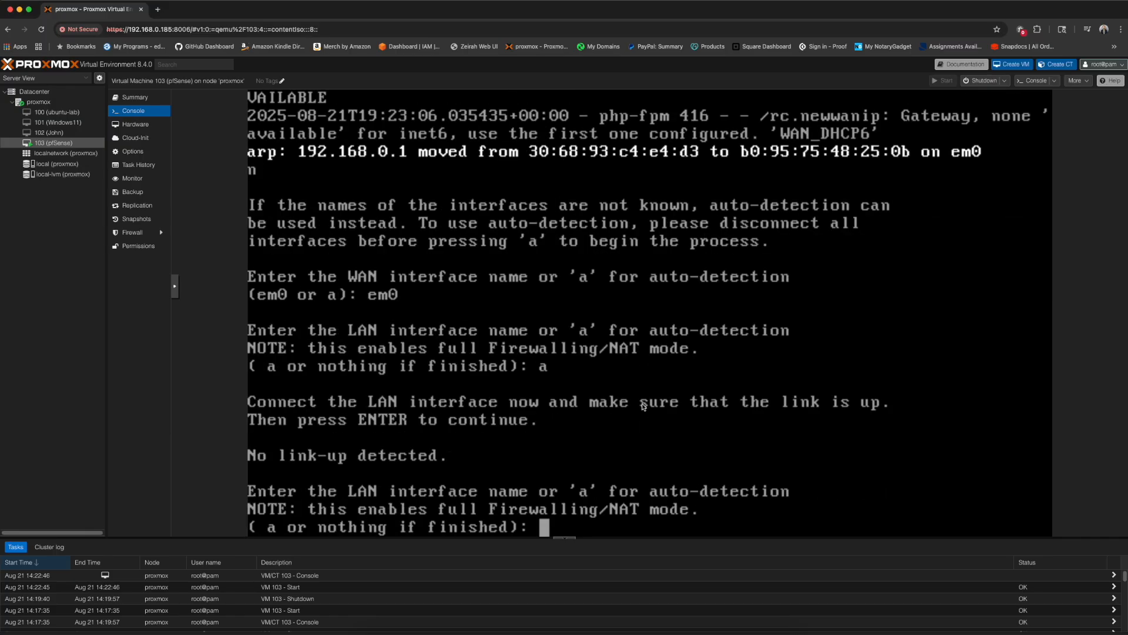
{"action": "key", "text": "Return"}
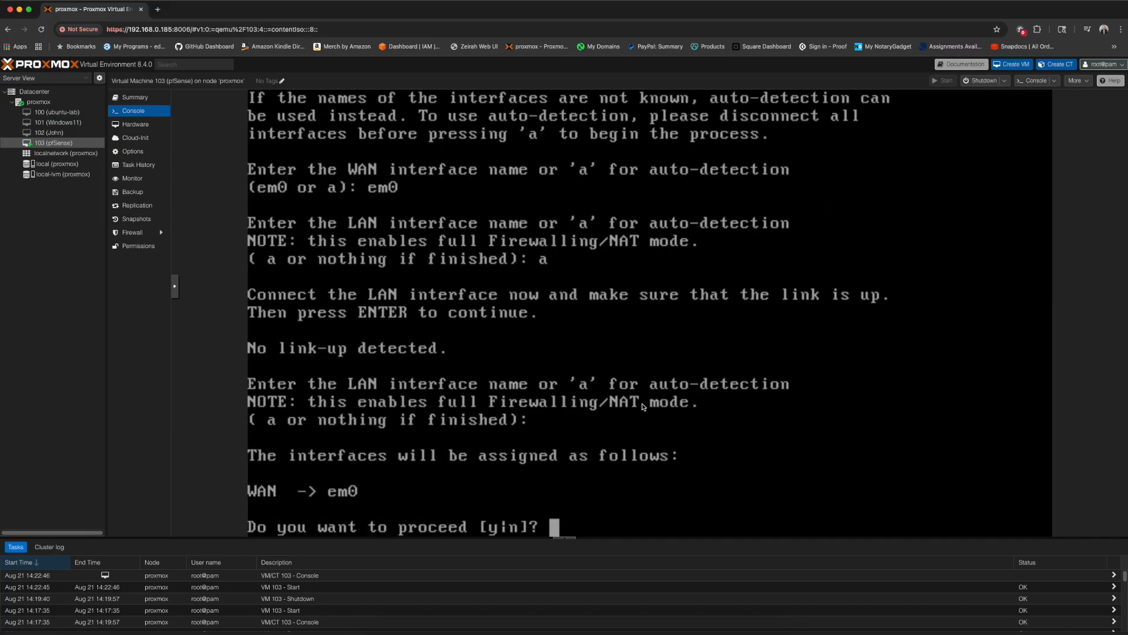
{"action": "type", "text": "y"}
{"action": "key", "text": "Return"}
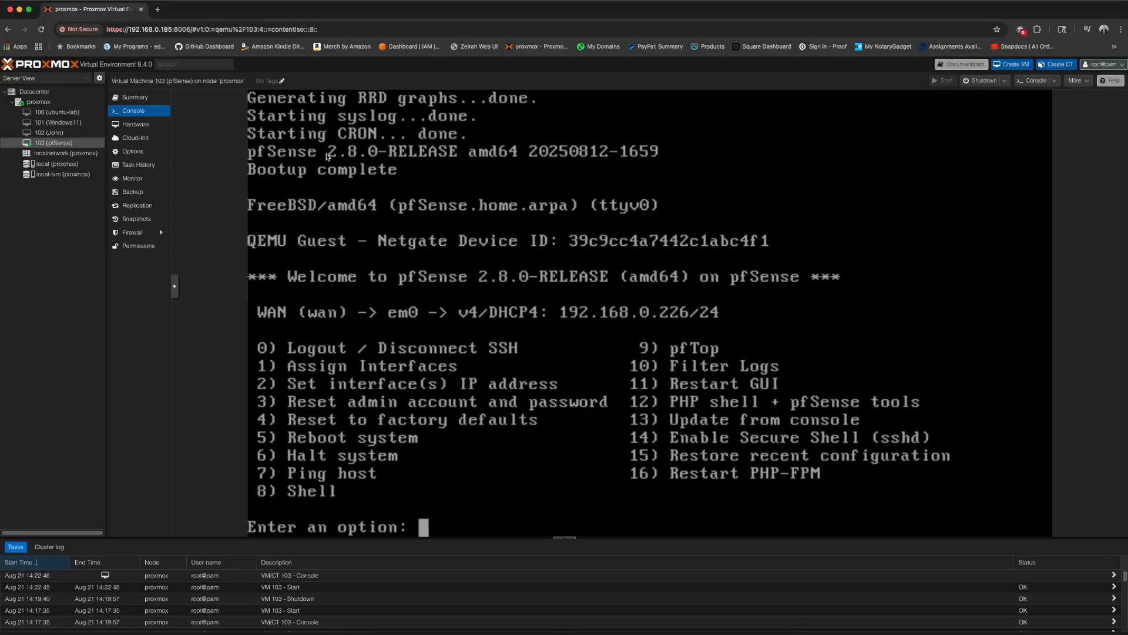
{"action": "left_click", "coordinate": [157, 9]}
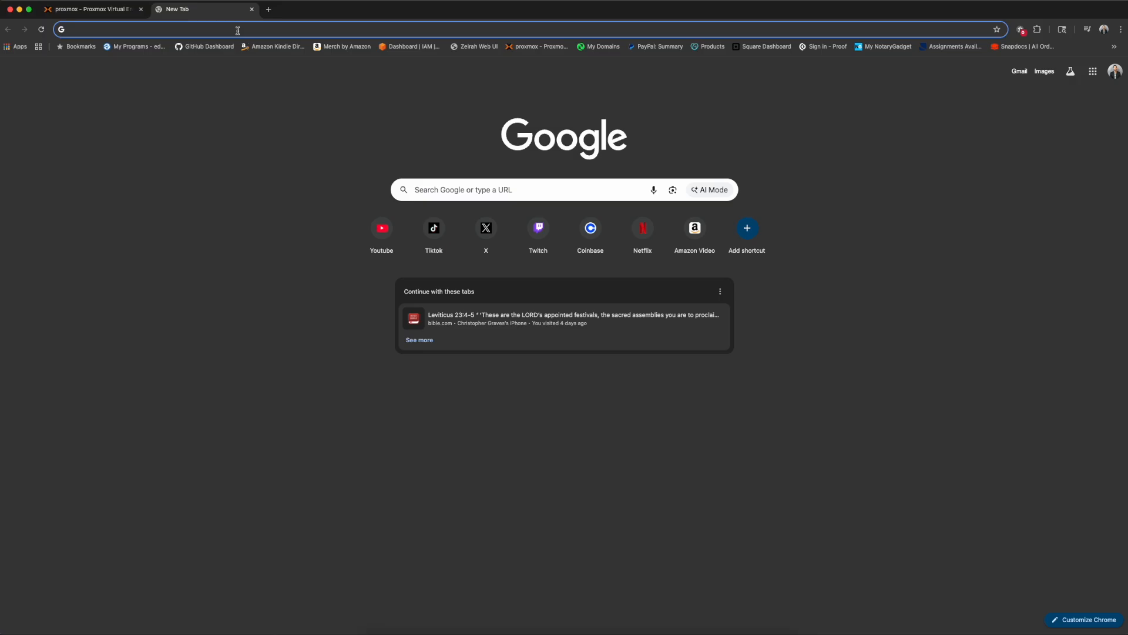
{"action": "type", "text": "http"}
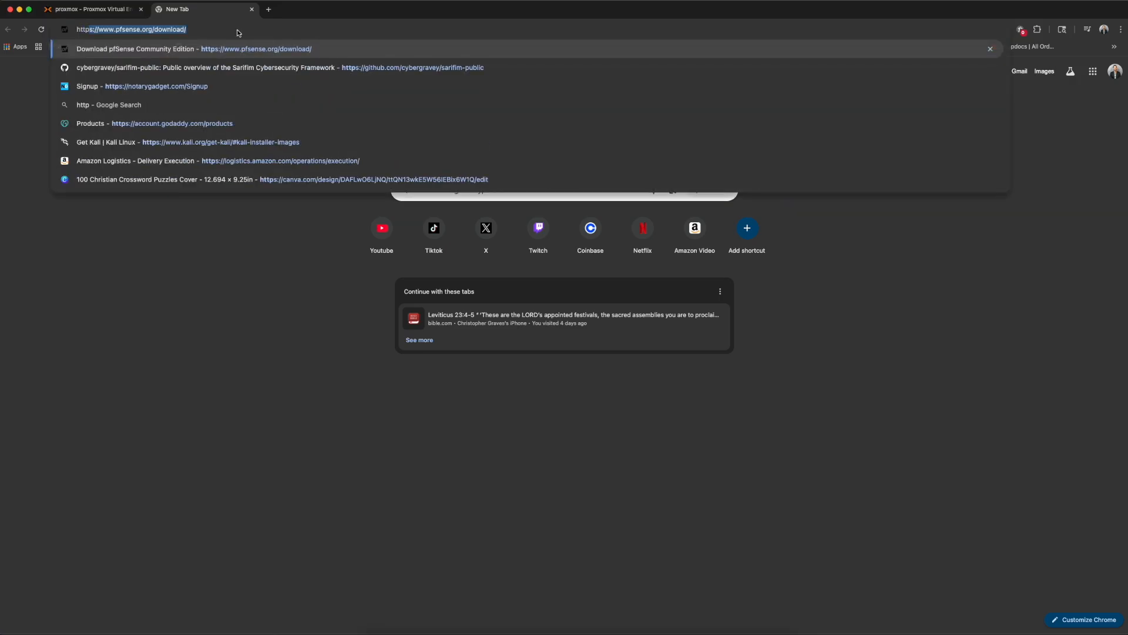
{"action": "type", "text": "s://"}
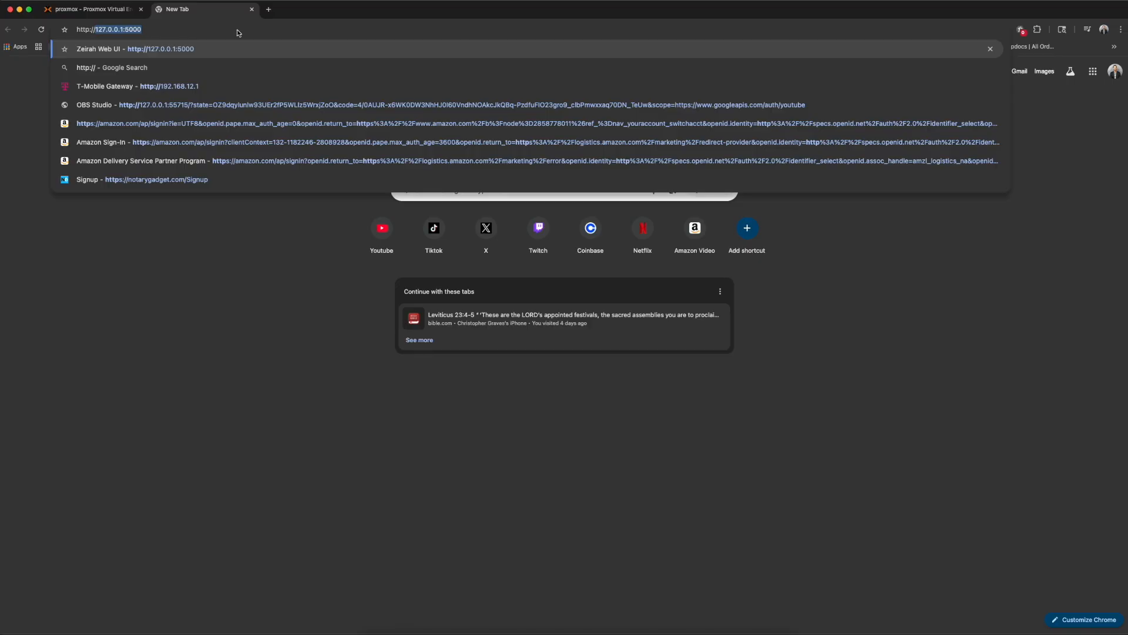
{"action": "type", "text": "192"}
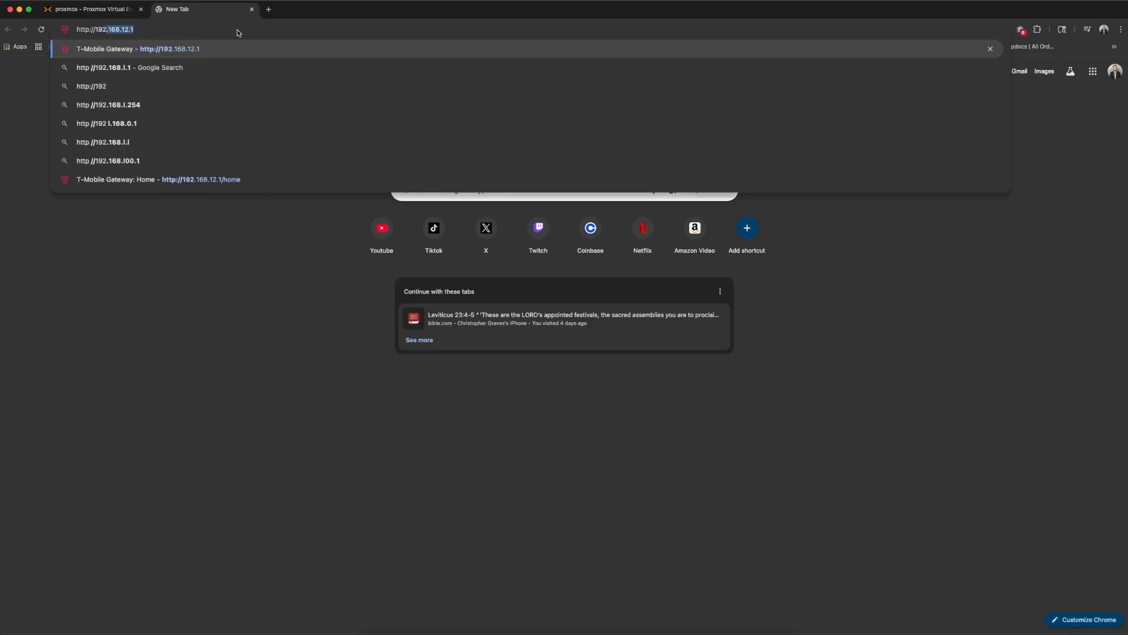
{"action": "type", "text": ".168."}
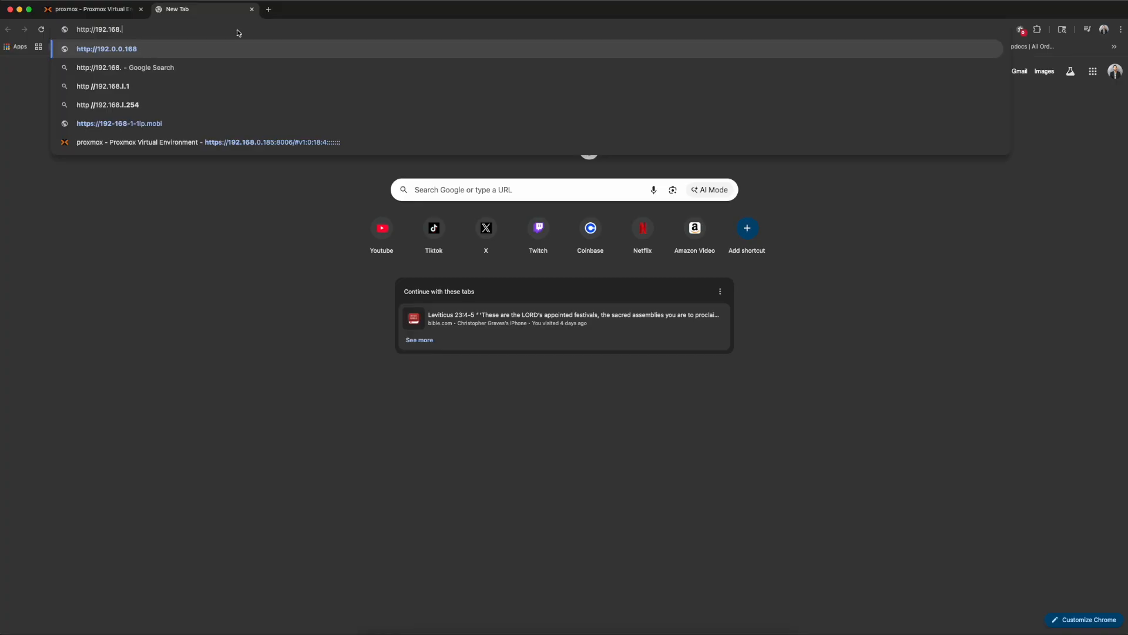
{"action": "type", "text": "0.226"}
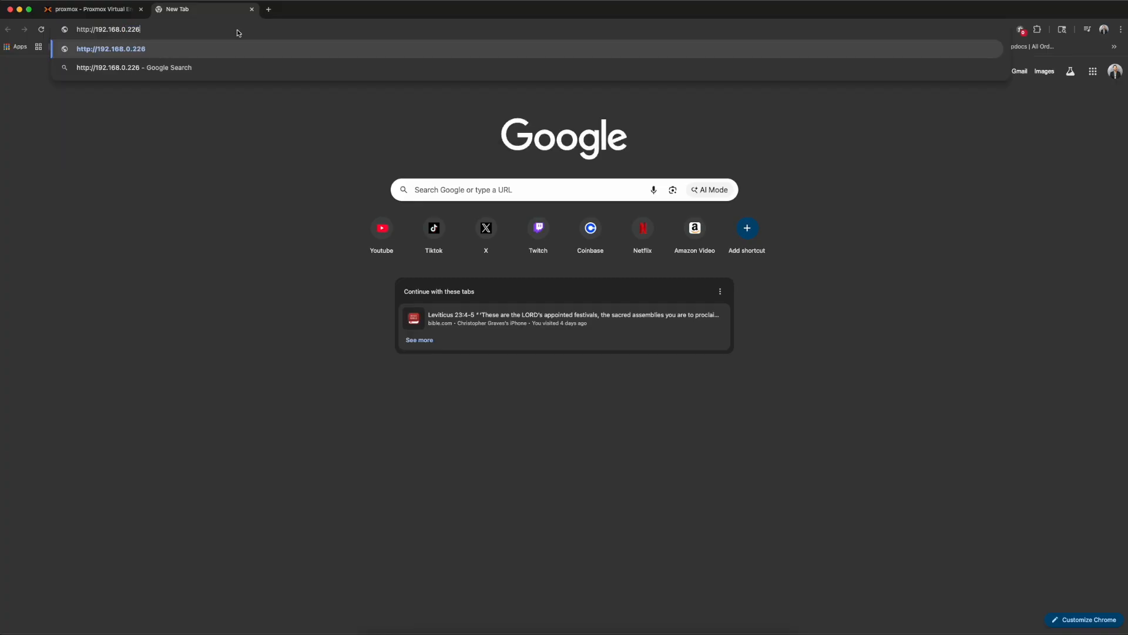
{"action": "key", "text": "Return"}
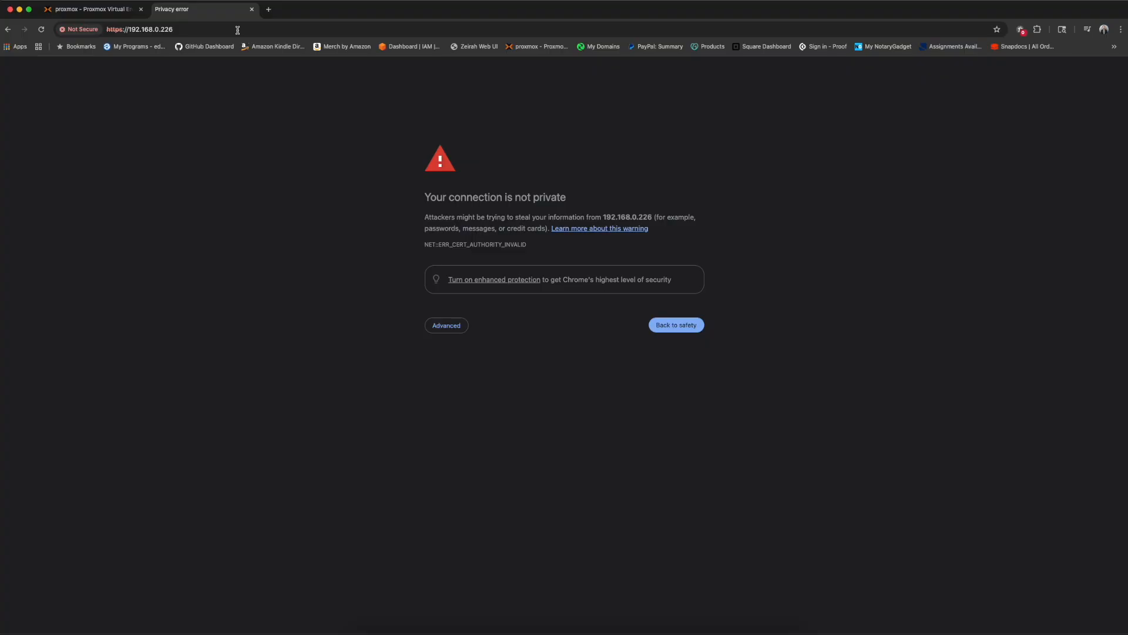
{"action": "left_click", "coordinate": [450, 333]}
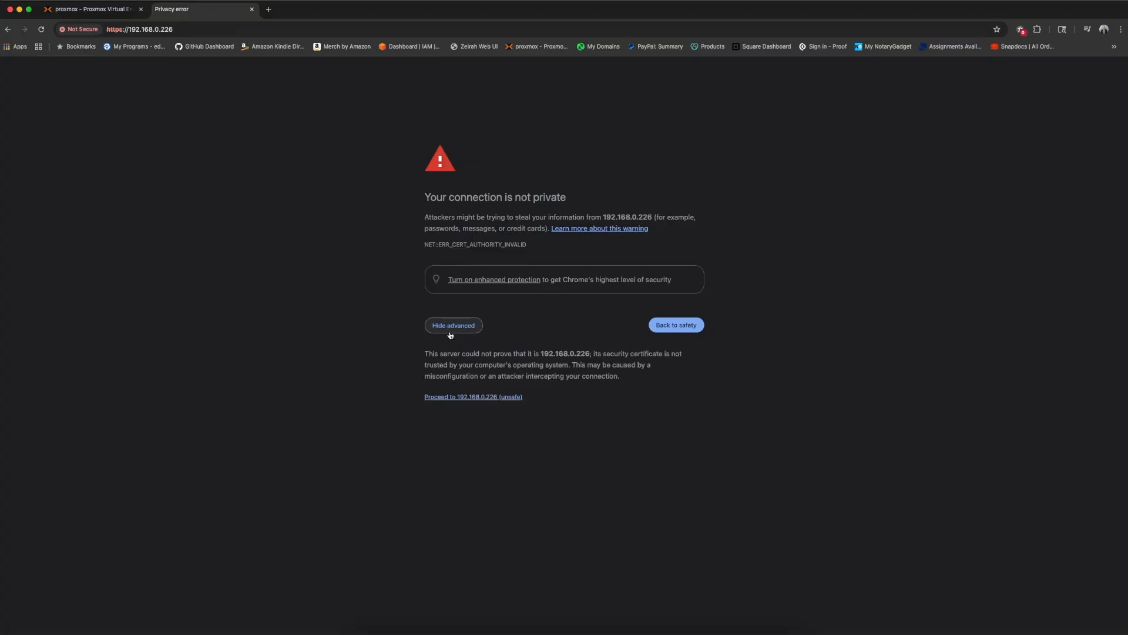
{"action": "left_click", "coordinate": [446, 397]}
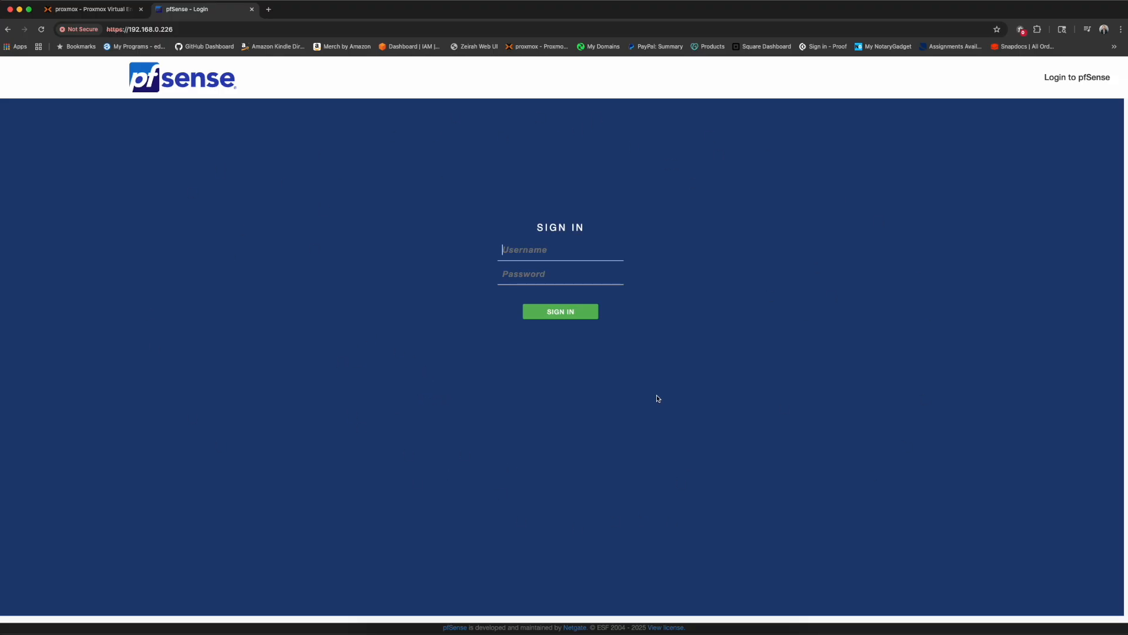
- Log in as admin with the default password and advance the setup wizard two pages
{"action": "type", "text": "admin"}
{"action": "key", "text": "Tab"}
{"action": "type", "text": "pfsense"}
{"action": "key", "text": "Return"}
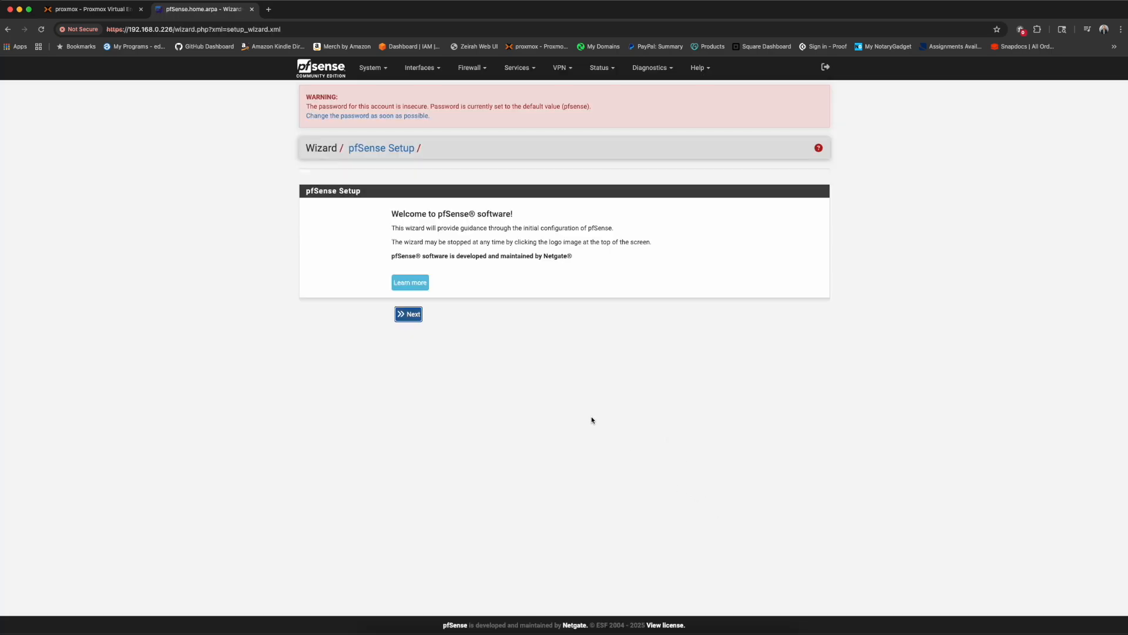
{"action": "left_click", "coordinate": [415, 315]}
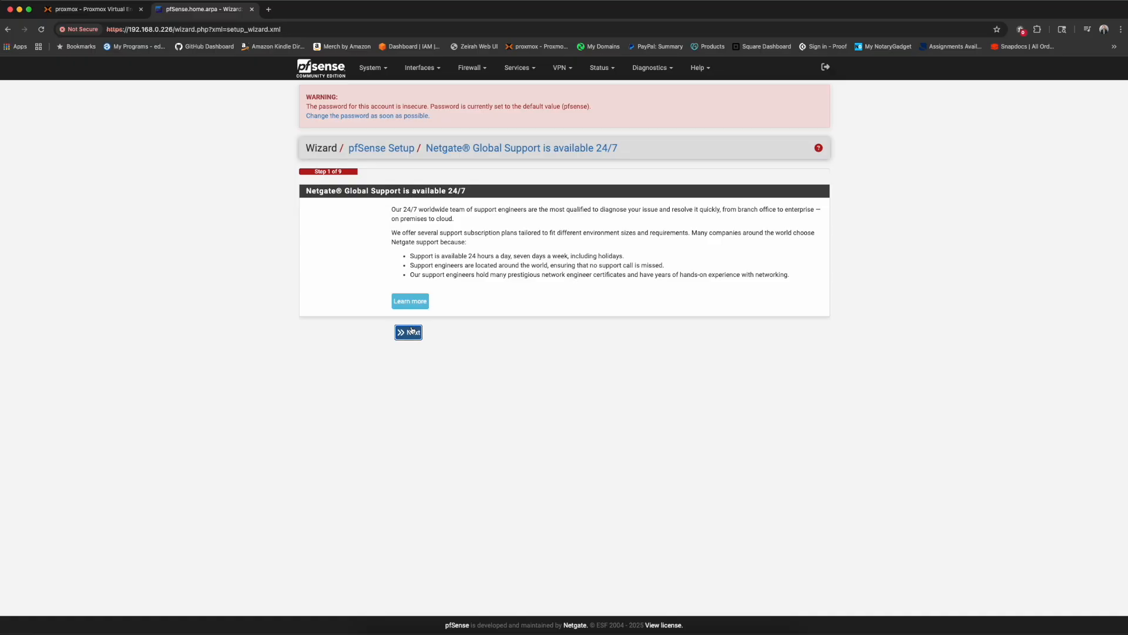
{"action": "left_click", "coordinate": [411, 331]}
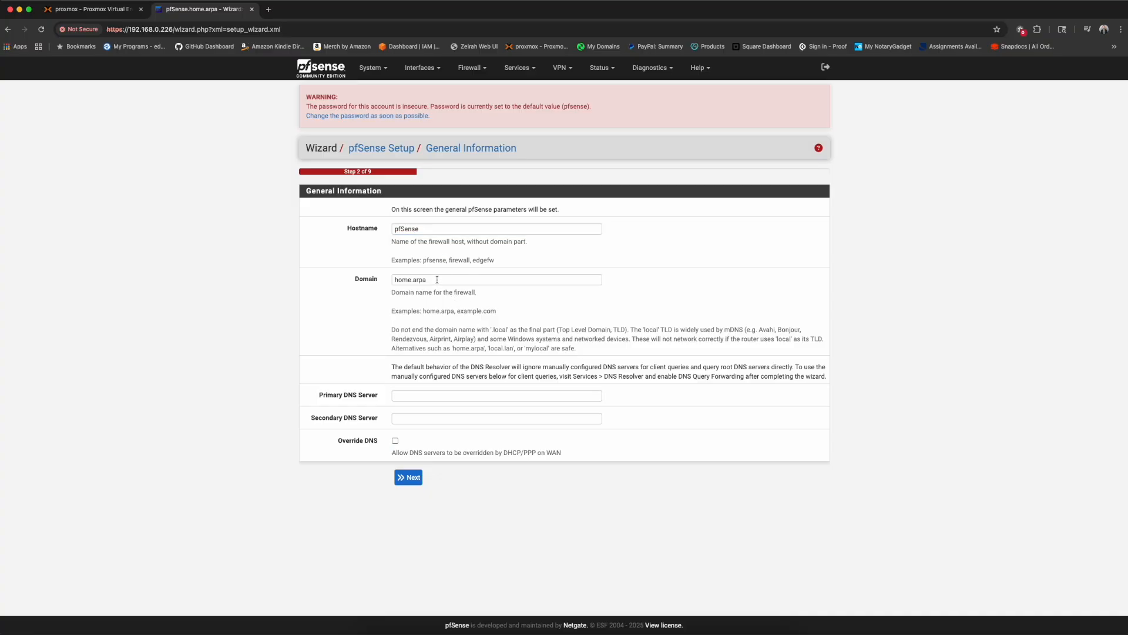
- Set the wizard's timezone to US/Central
{"action": "left_click", "coordinate": [409, 477]}
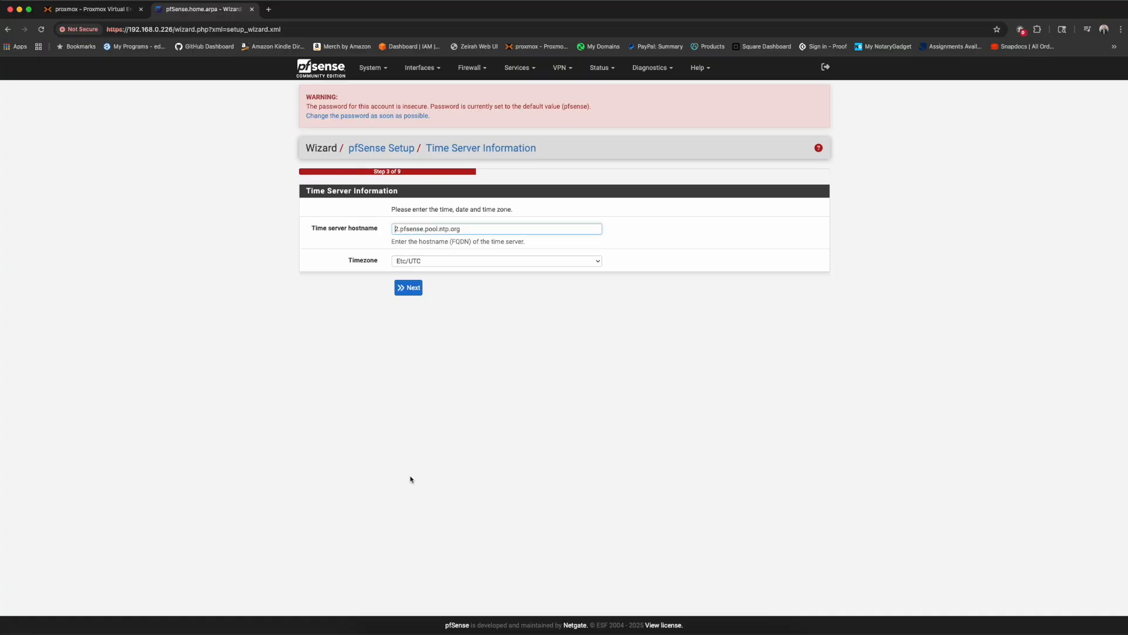
{"action": "left_click", "coordinate": [425, 260]}
{"action": "scroll", "coordinate": [429, 501], "scroll_direction": "down", "scroll_amount": 15}
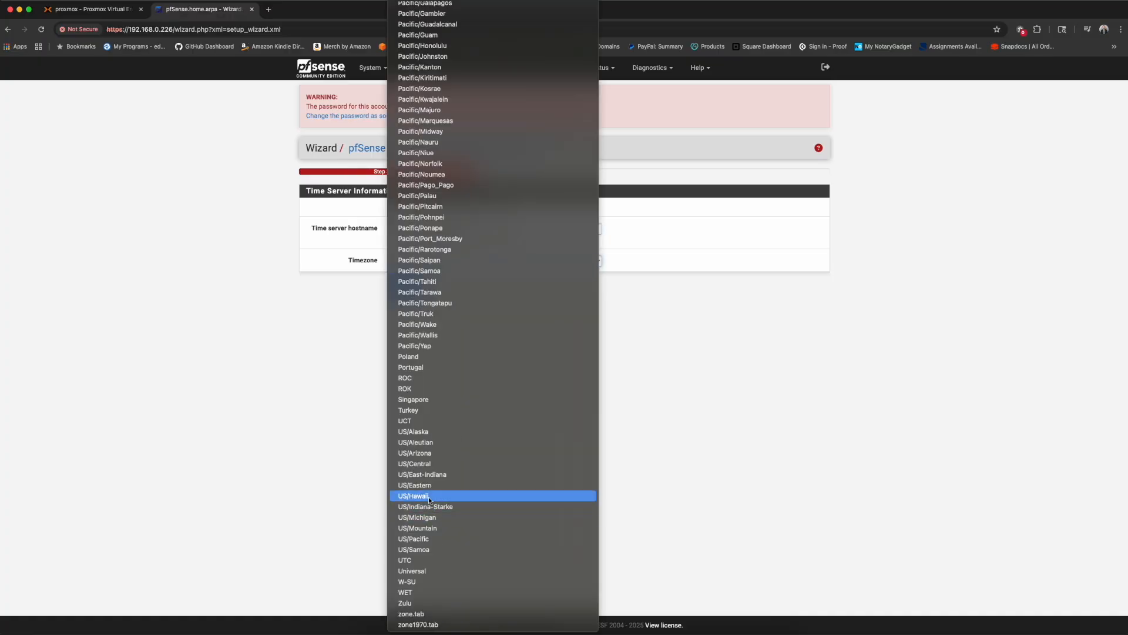
{"action": "left_click", "coordinate": [436, 464]}
- Keep the default WAN configuration and continue the wizard
{"action": "left_click", "coordinate": [408, 287]}
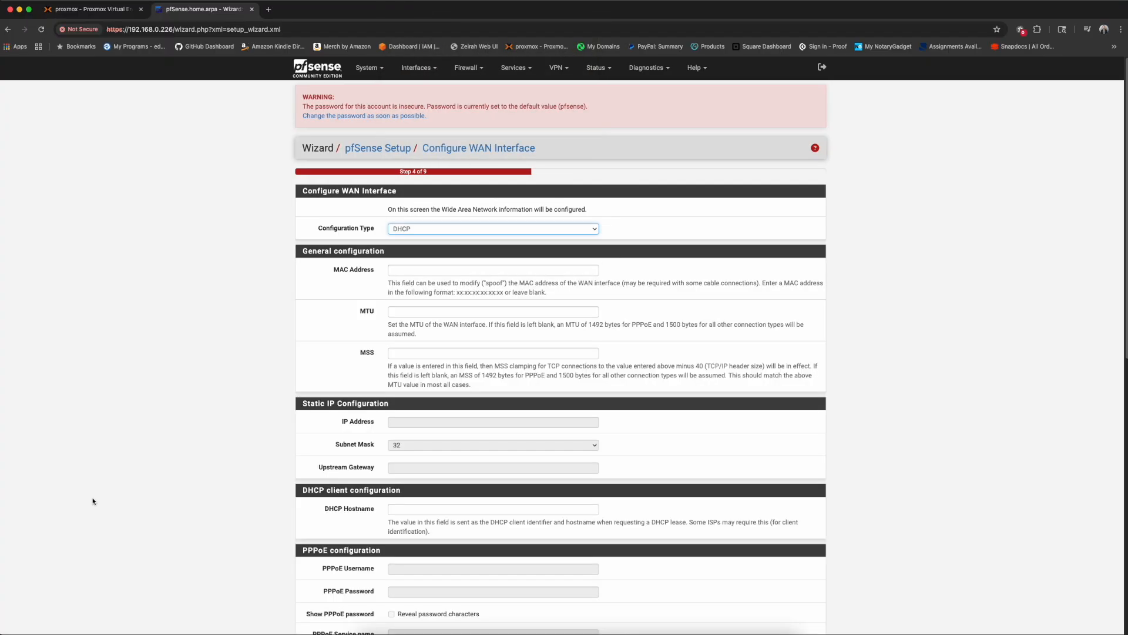
{"action": "scroll", "coordinate": [225, 428], "scroll_direction": "down", "scroll_amount": 3}
{"action": "scroll", "coordinate": [225, 429], "scroll_direction": "down", "scroll_amount": 6}
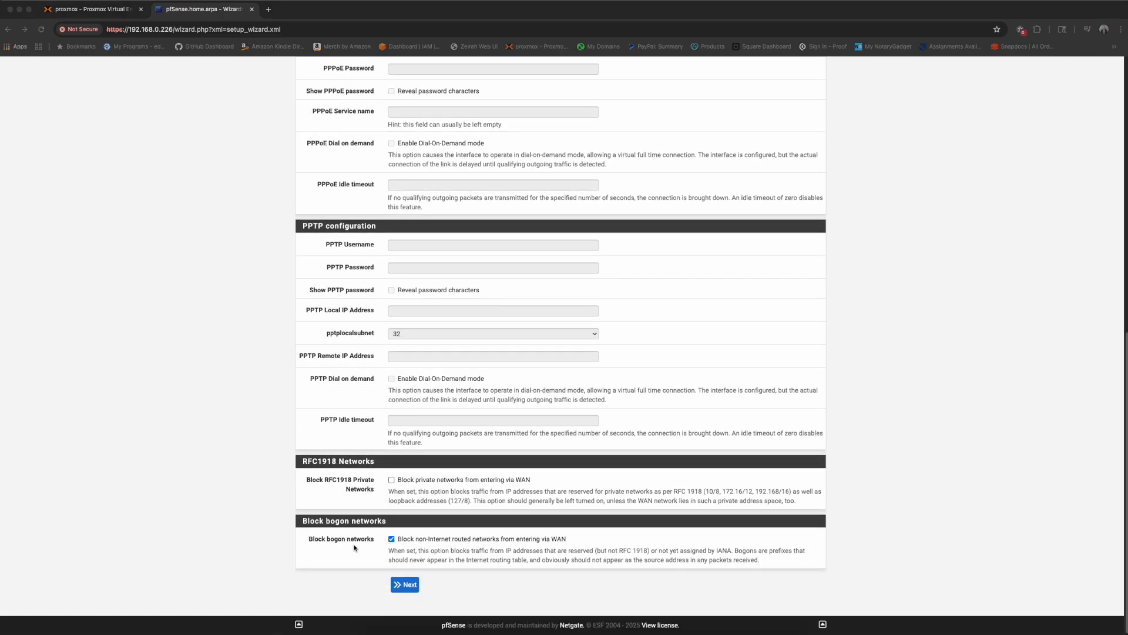
{"action": "left_click", "coordinate": [406, 584]}
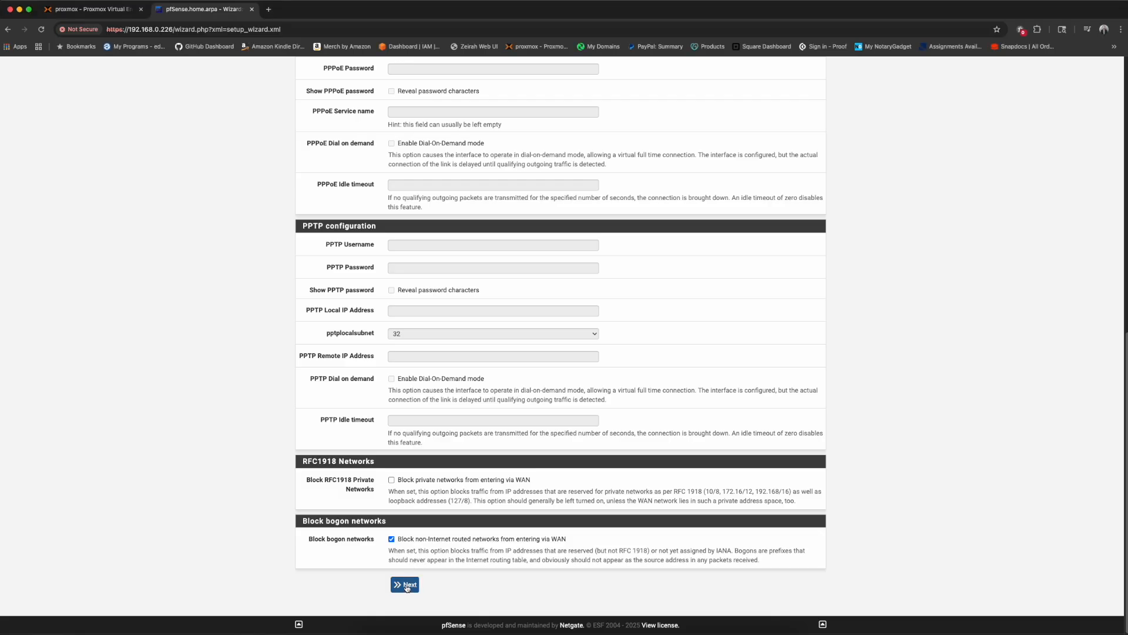
- Enter and confirm a new admin password
{"action": "type", "text": "•"}
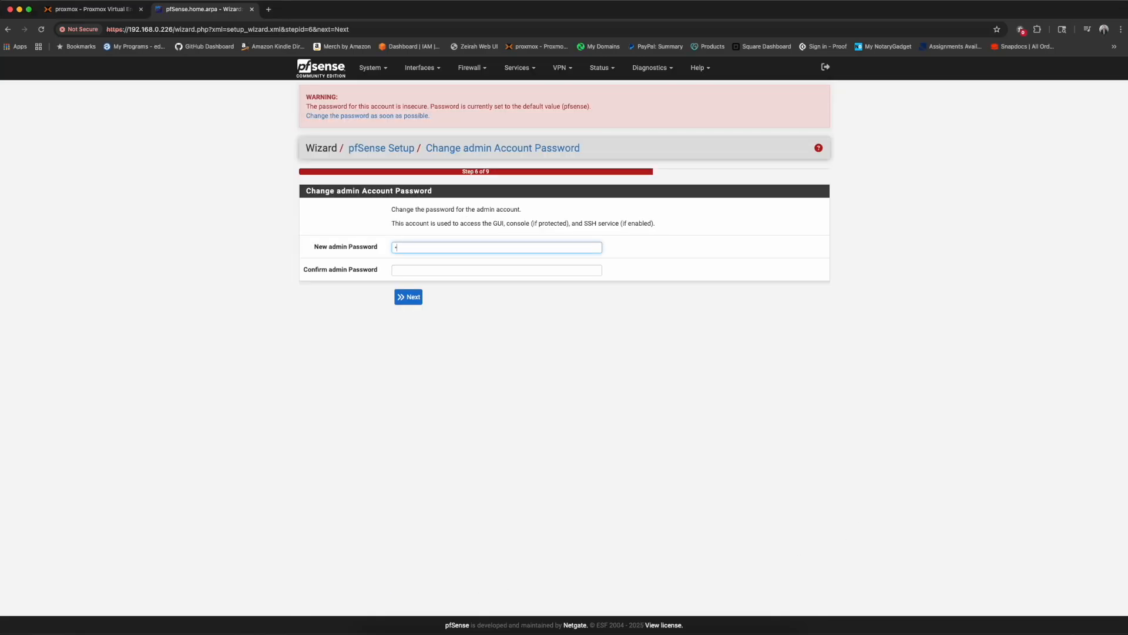
{"action": "type", "text": "•••••••••"}
{"action": "key", "text": "Tab"}
{"action": "type", "text": "••••"}
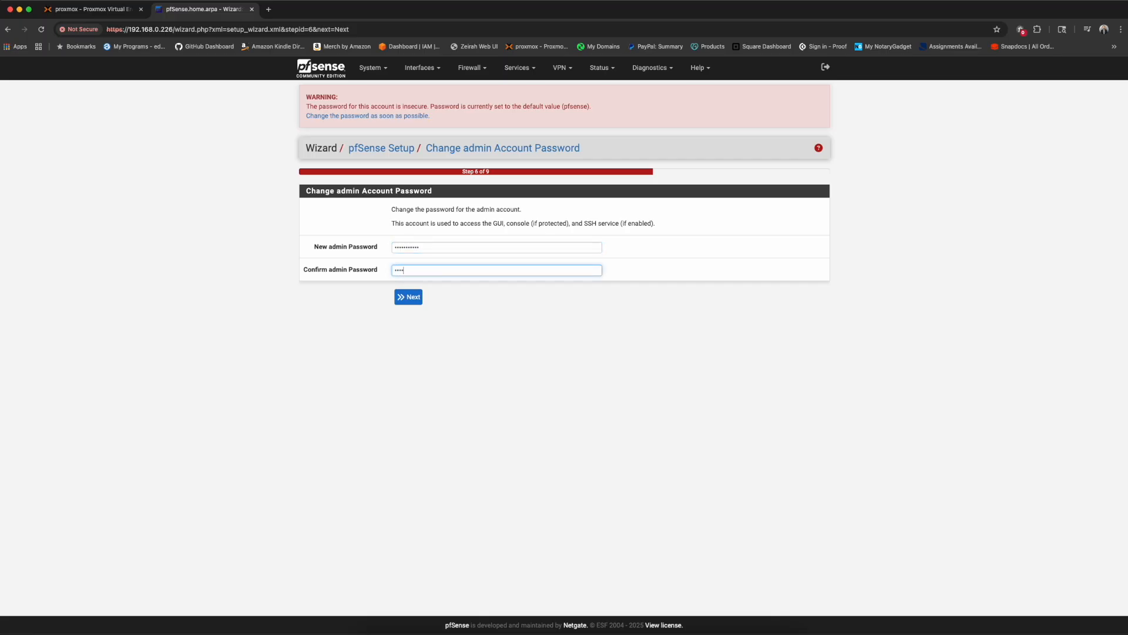
{"action": "type", "text": "•"}
{"action": "key", "text": "Return"}
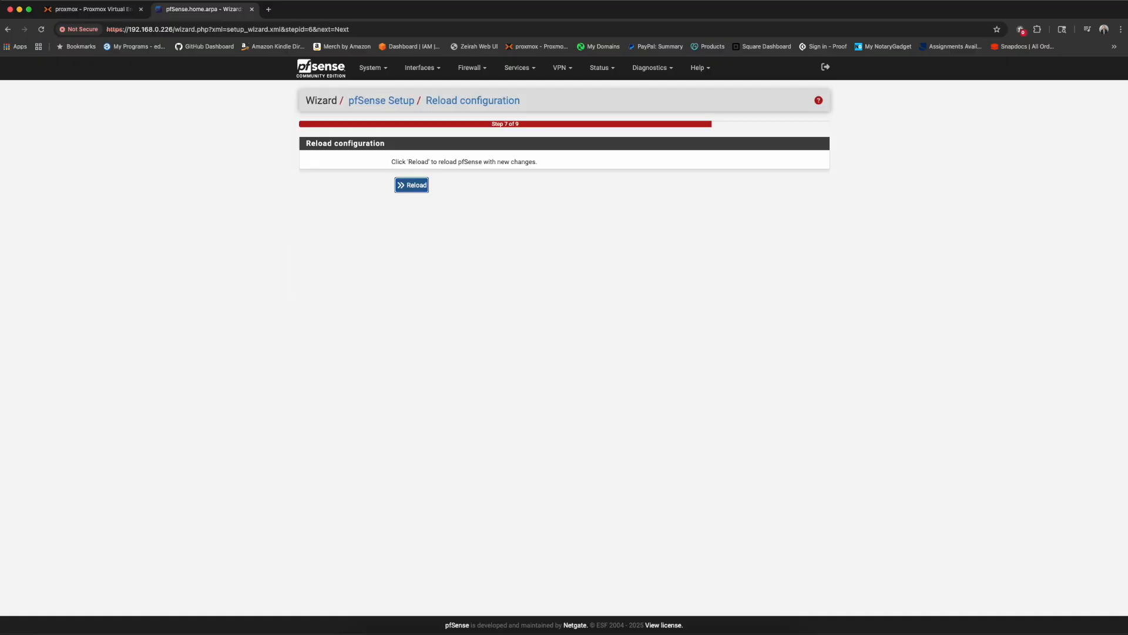
- Reload pfSense, finish the wizard, accept the copyright notice and dismiss the survey message
{"action": "left_click", "coordinate": [415, 187]}
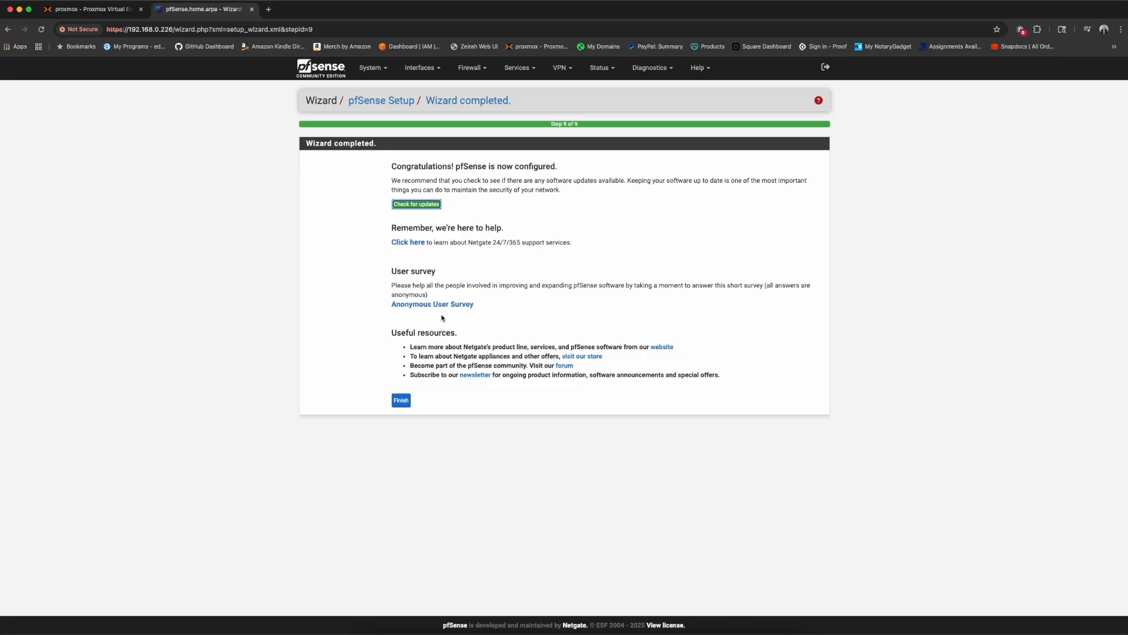
{"action": "left_click", "coordinate": [401, 400]}
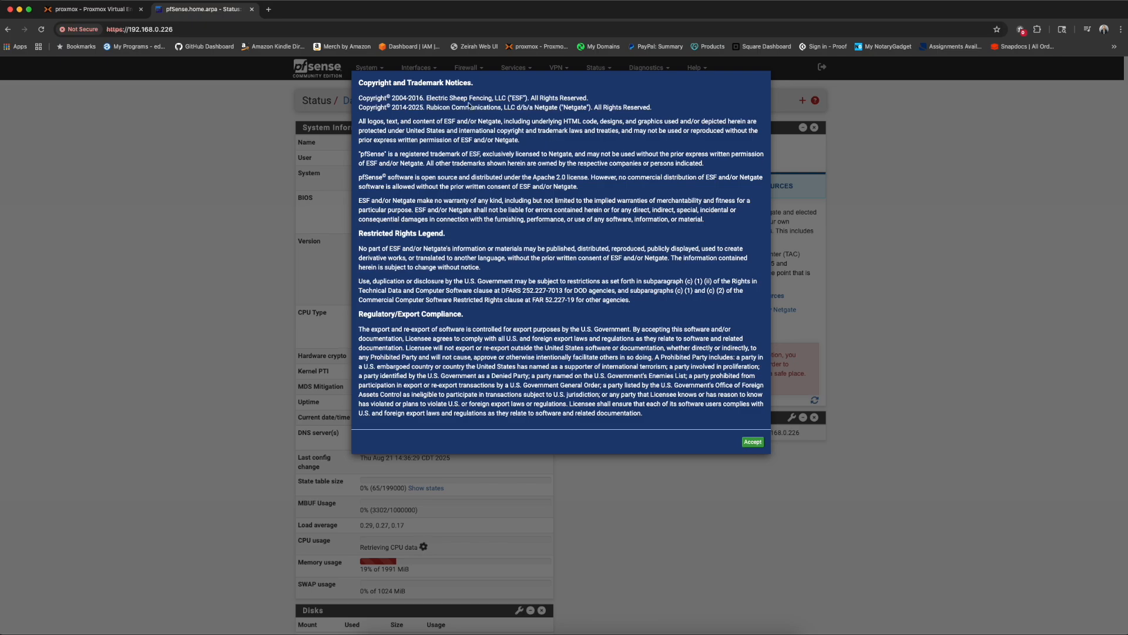
{"action": "left_click", "coordinate": [752, 441]}
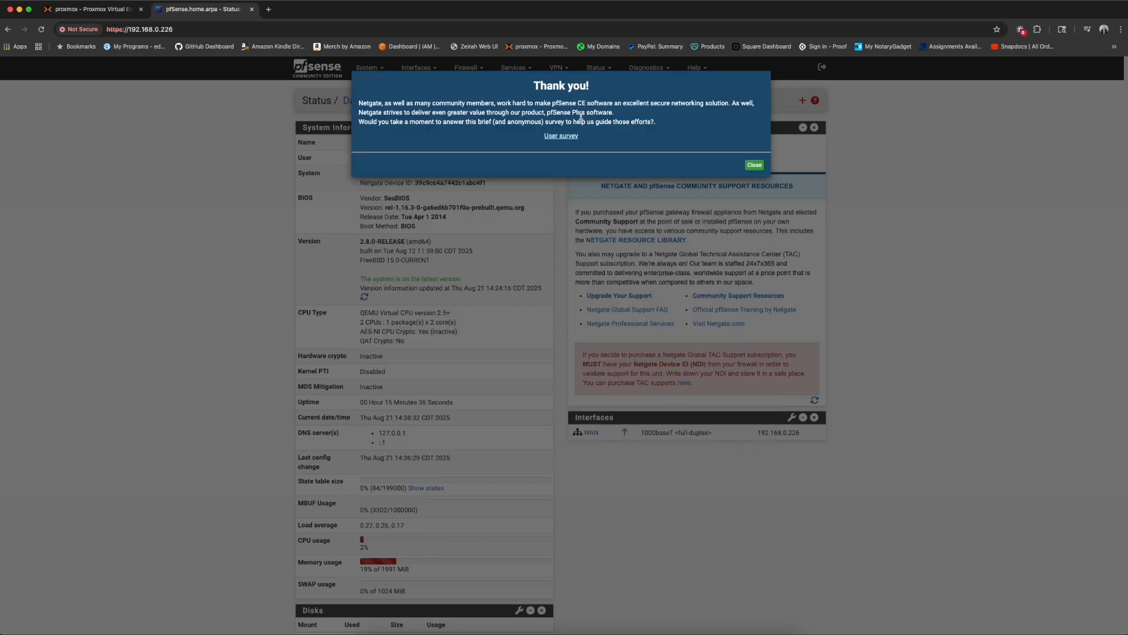
{"action": "left_click", "coordinate": [757, 166]}
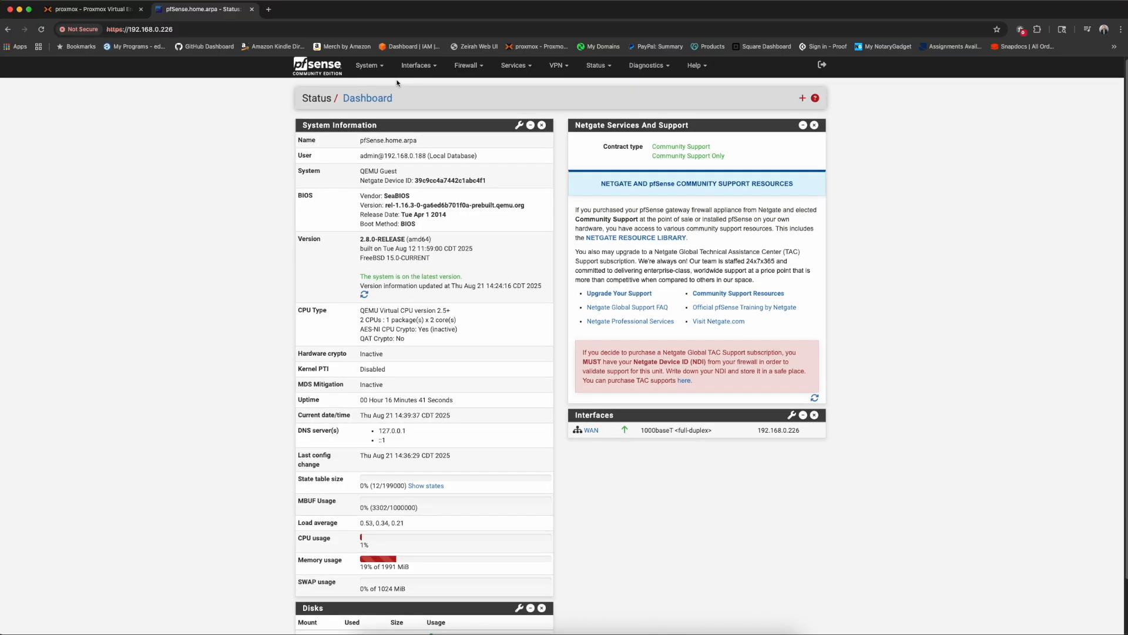
- Check pfSense's Interface Assignments page, then return to the Proxmox VE tab
{"action": "left_click", "coordinate": [422, 69]}
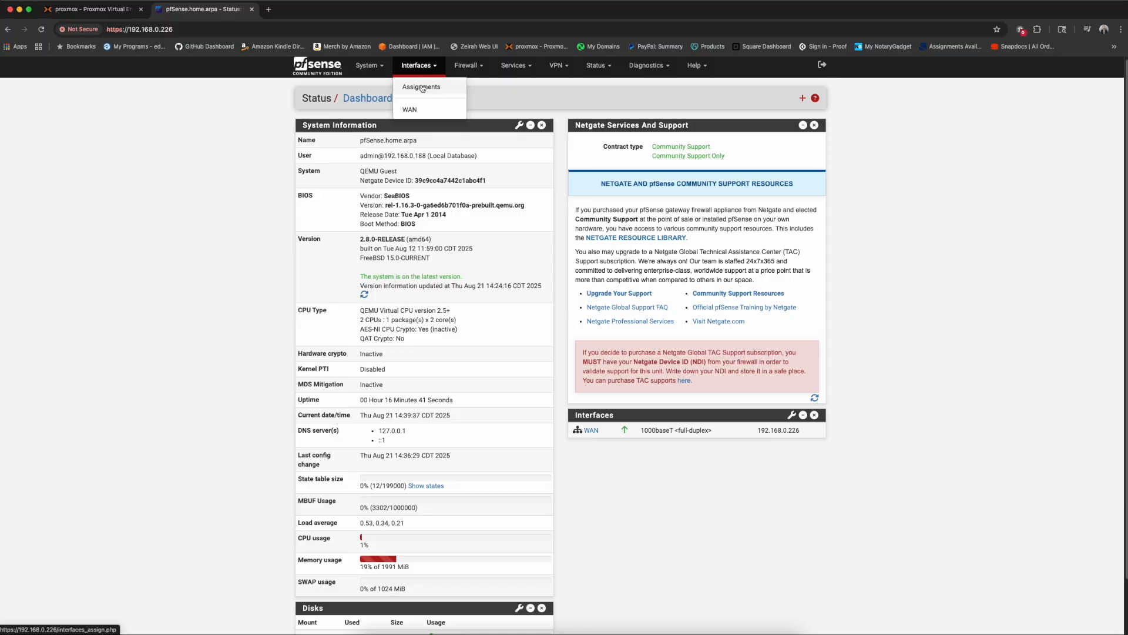
{"action": "left_click", "coordinate": [421, 87]}
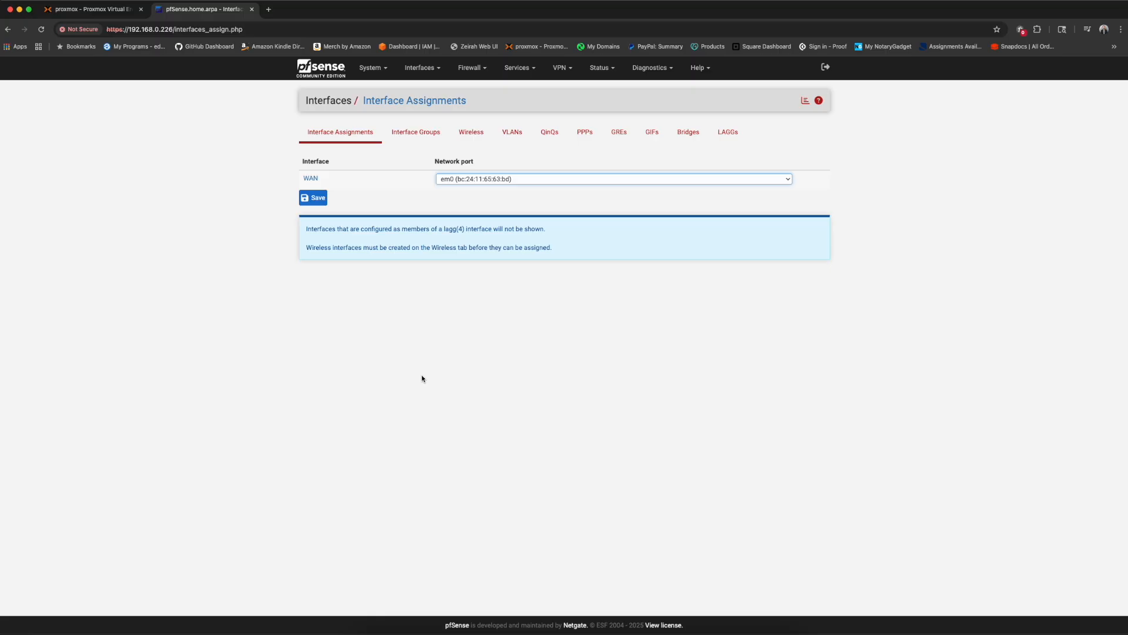
{"action": "left_click", "coordinate": [98, 10]}
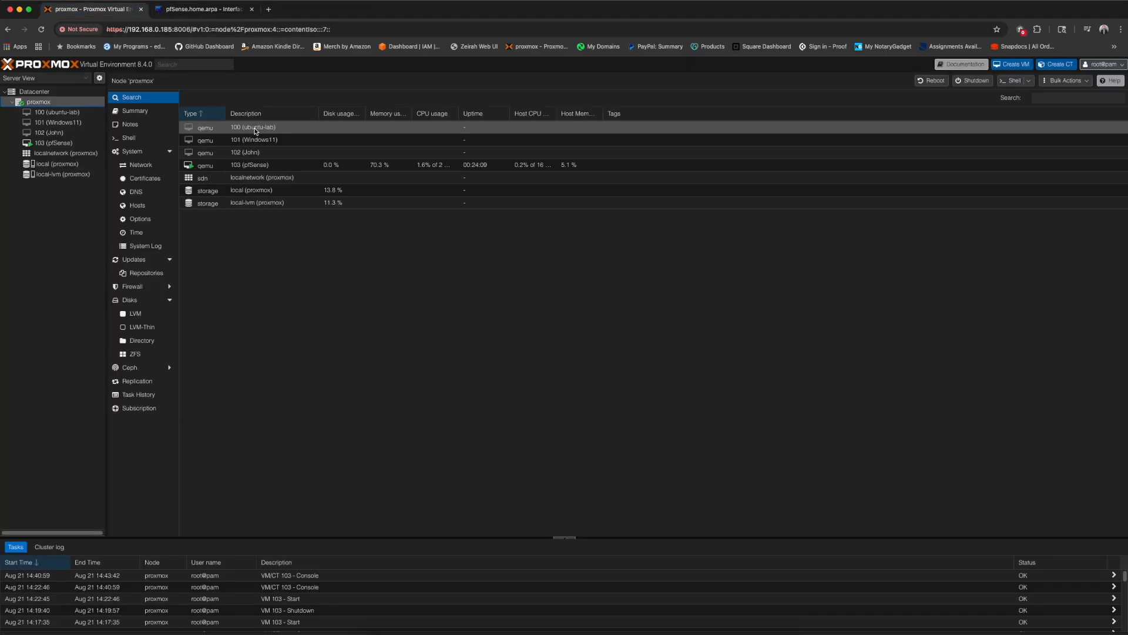
- Create Linux bridge vmbr1 in the node's network settings, then select pfSense VM 103
{"action": "left_click", "coordinate": [147, 167]}
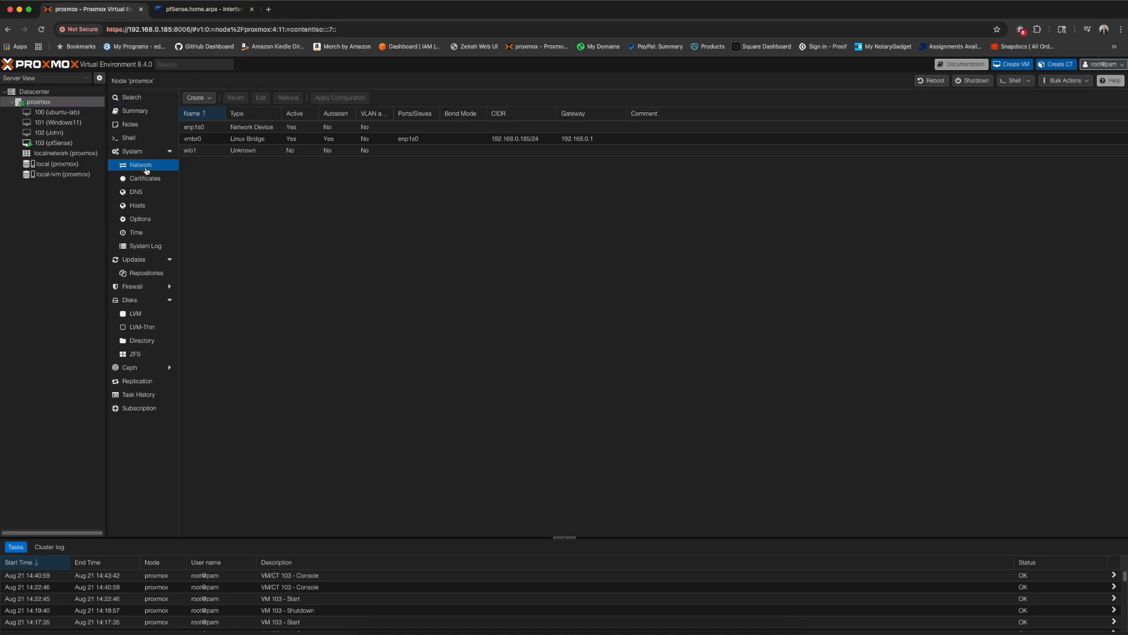
{"action": "left_click", "coordinate": [196, 98]}
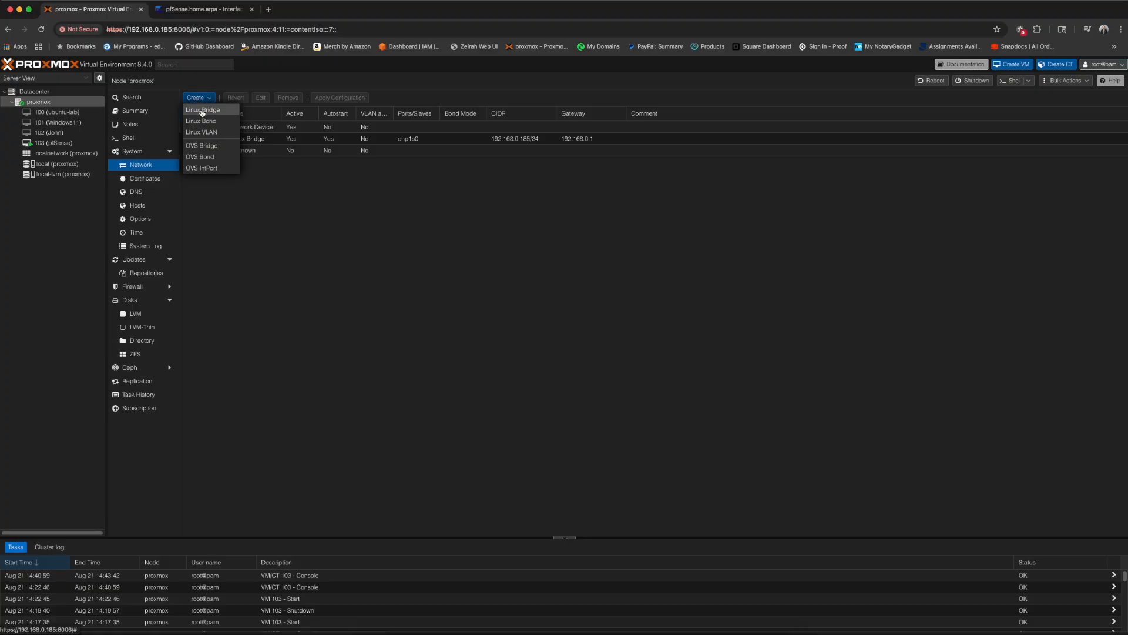
{"action": "left_click", "coordinate": [200, 110]}
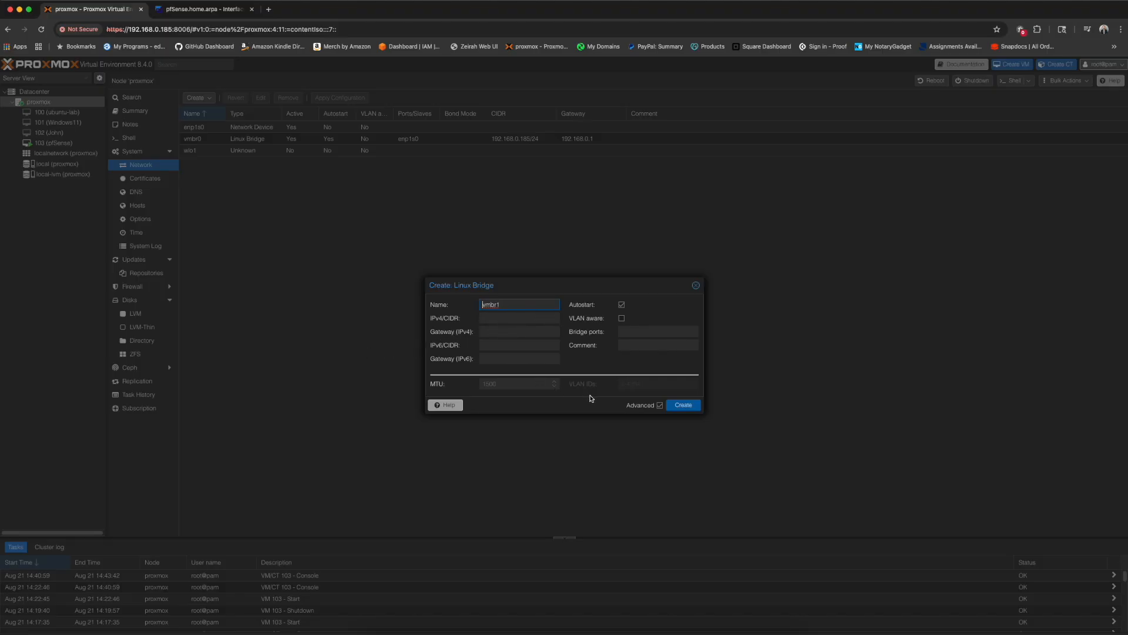
{"action": "left_click", "coordinate": [683, 405]}
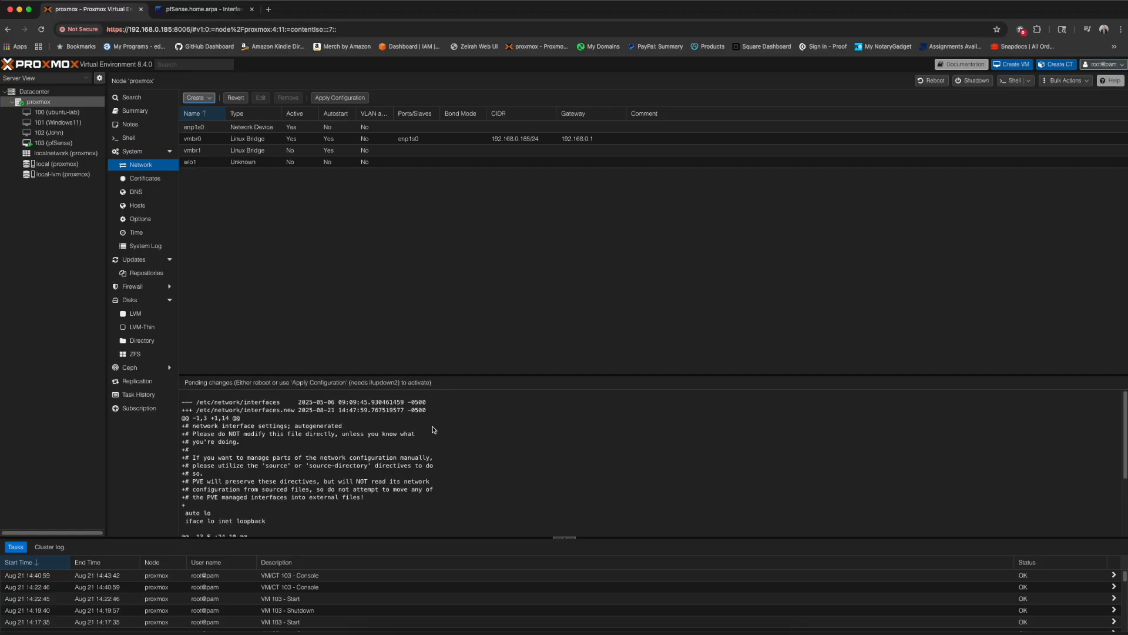
{"action": "scroll", "coordinate": [434, 430], "scroll_direction": "down", "scroll_amount": 3}
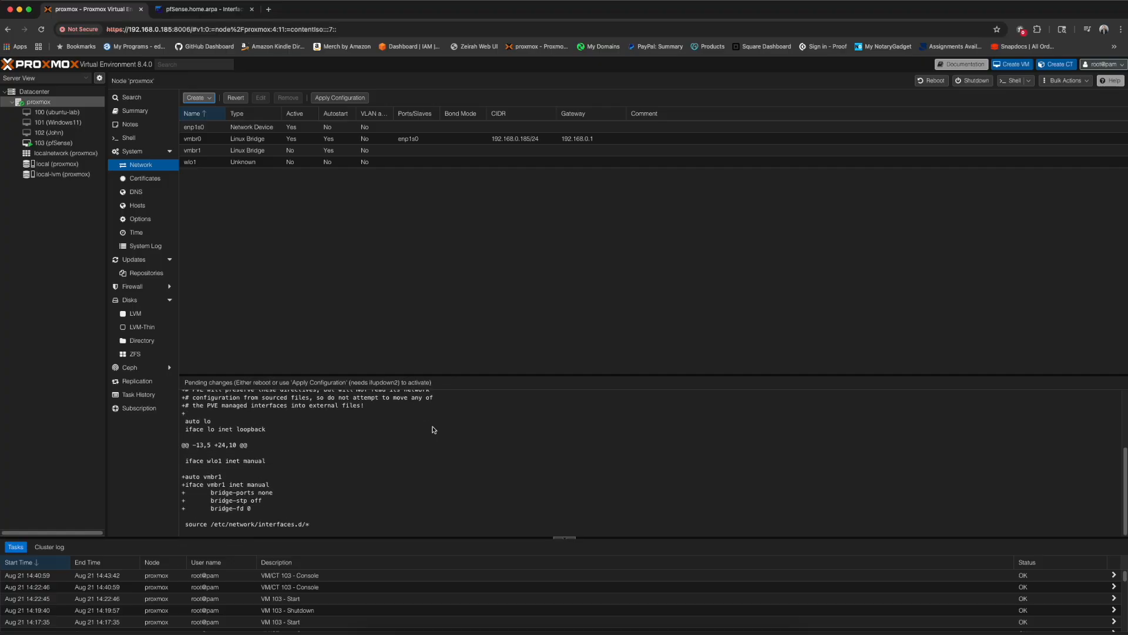
{"action": "left_click", "coordinate": [58, 145]}
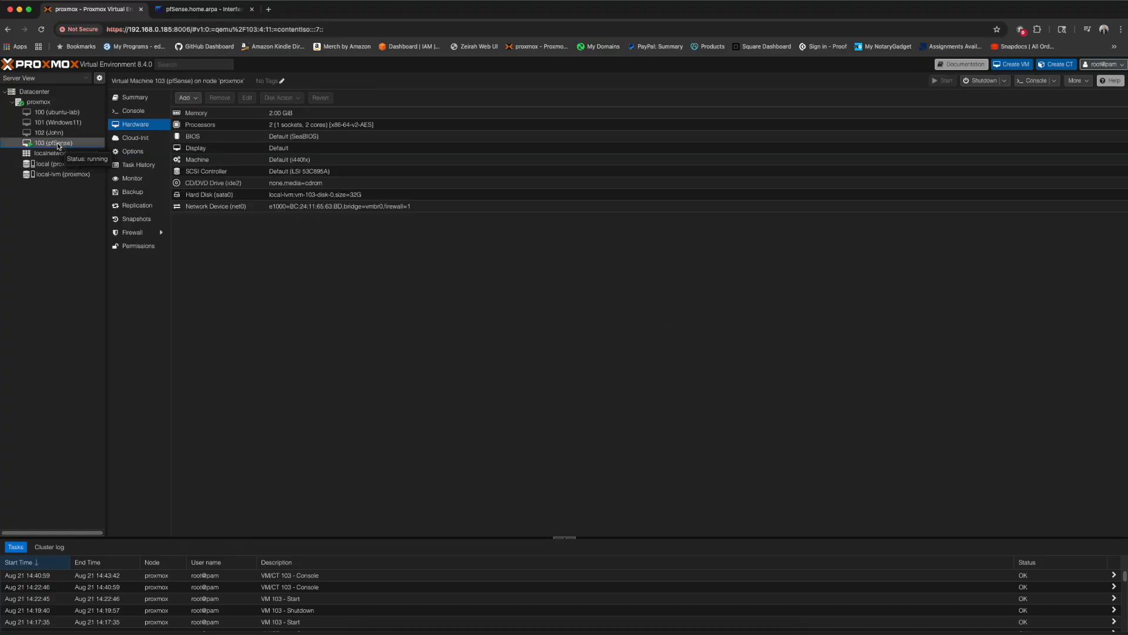
- Shut down pfSense VM 103 from its console view, confirming with Yes
{"action": "left_click", "coordinate": [138, 108]}
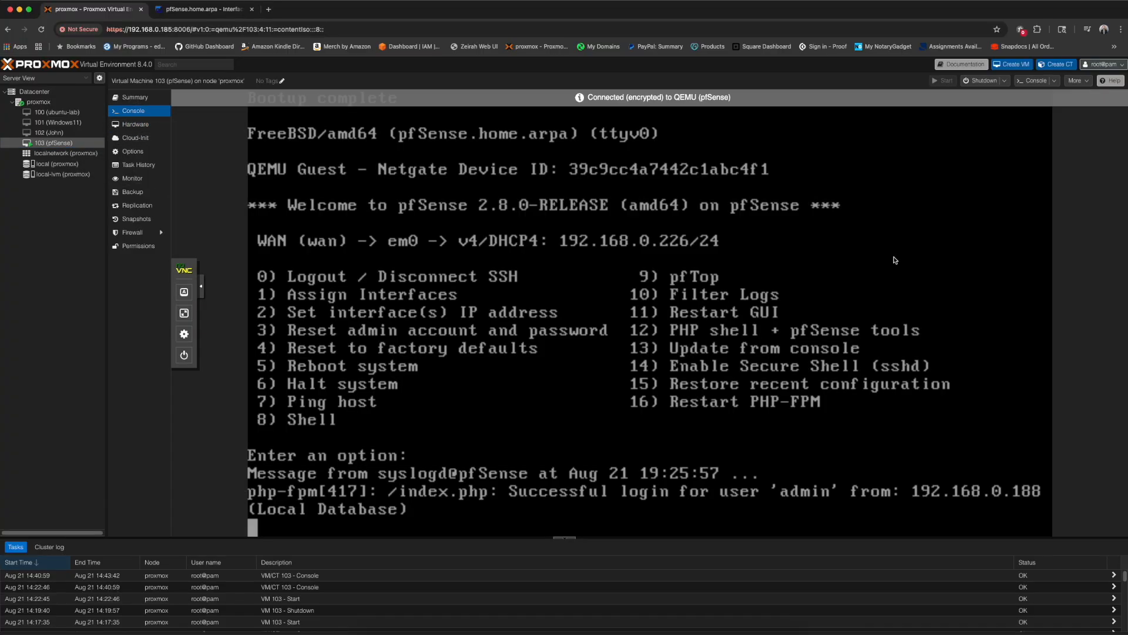
{"action": "left_click", "coordinate": [979, 82]}
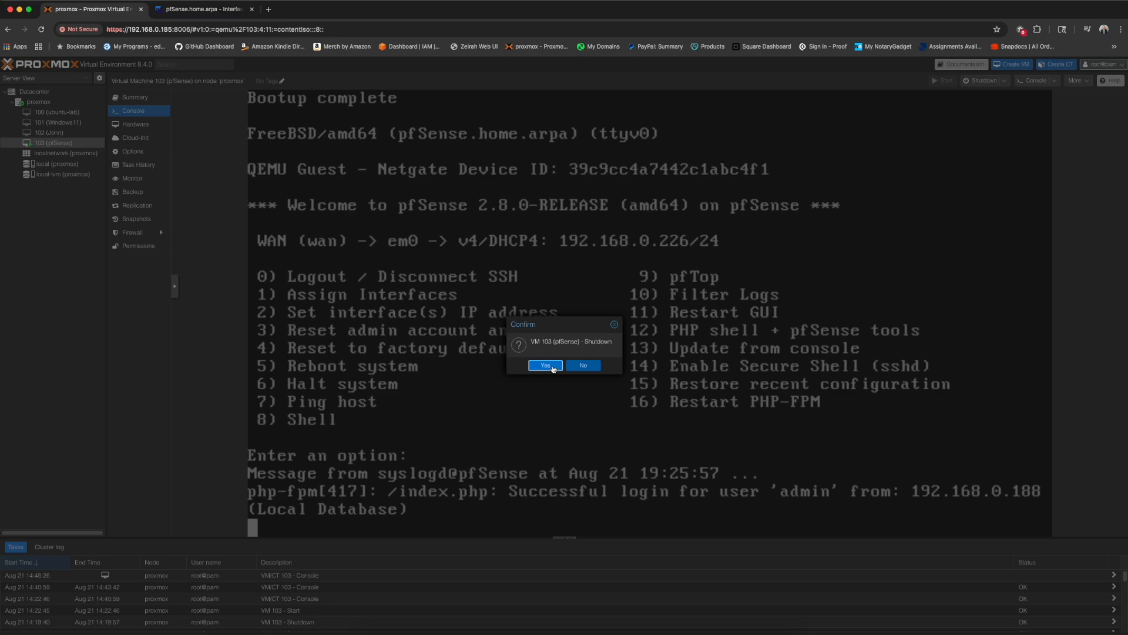
{"action": "left_click", "coordinate": [546, 366]}
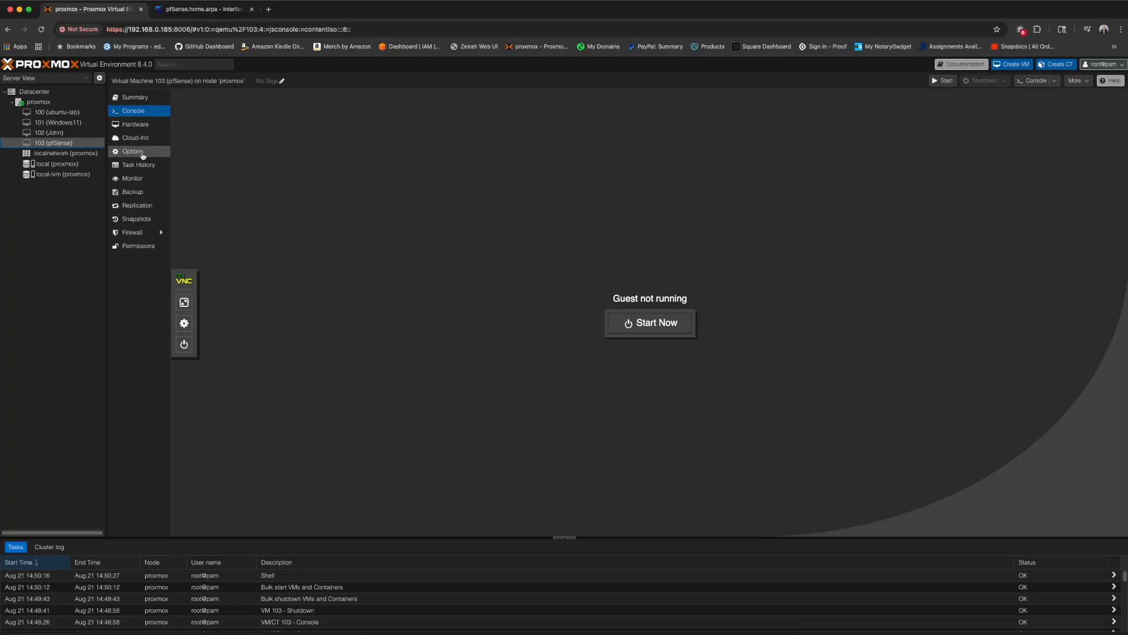
- Add a VirtIO (paravirtualized) network device on bridge vmbr1 to VM 103
{"action": "left_click", "coordinate": [140, 125]}
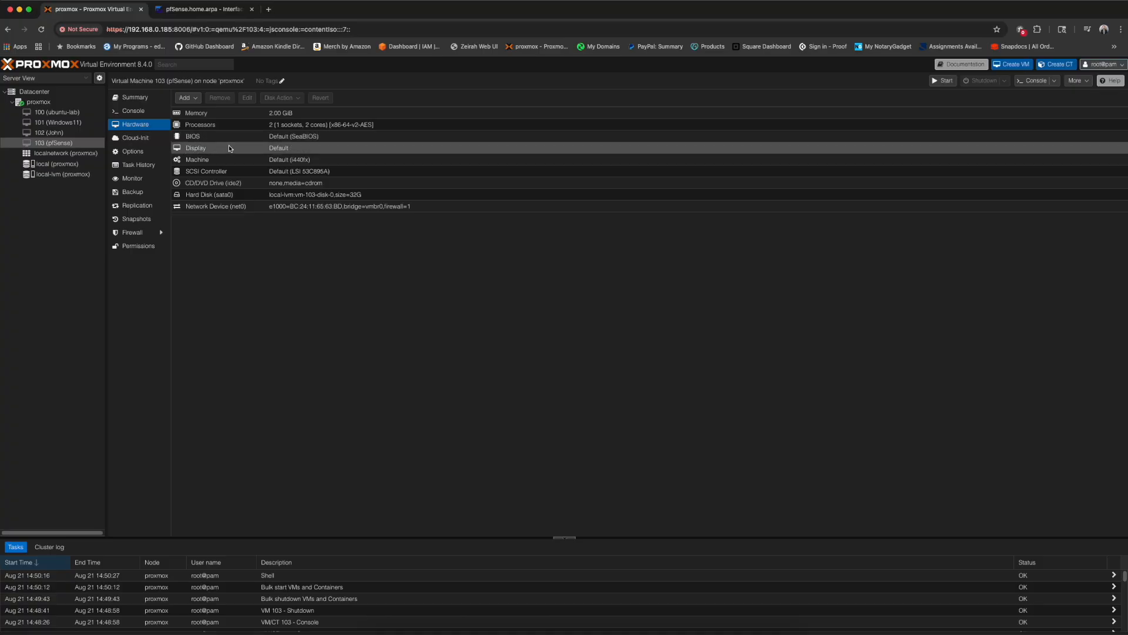
{"action": "left_click", "coordinate": [187, 98]}
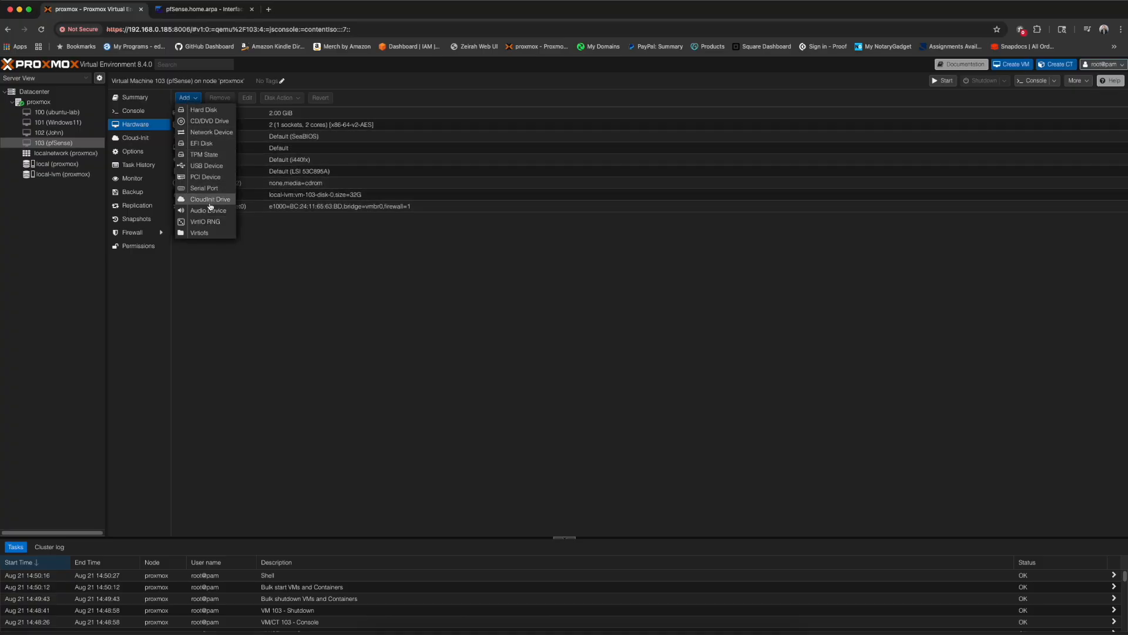
{"action": "left_click", "coordinate": [210, 132]}
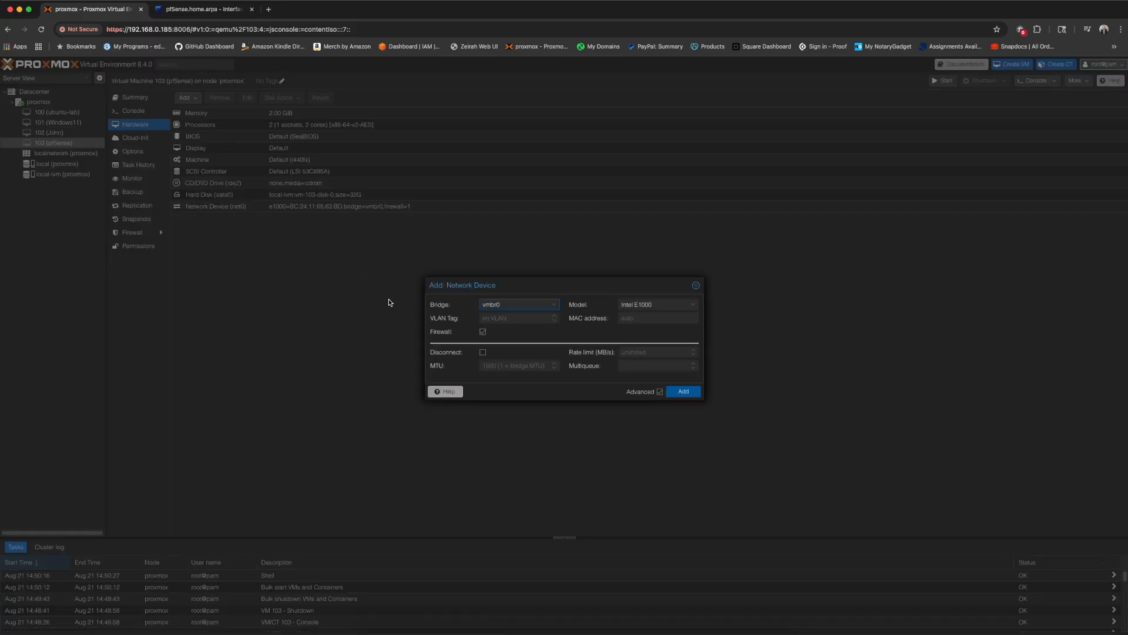
{"action": "left_click", "coordinate": [547, 307]}
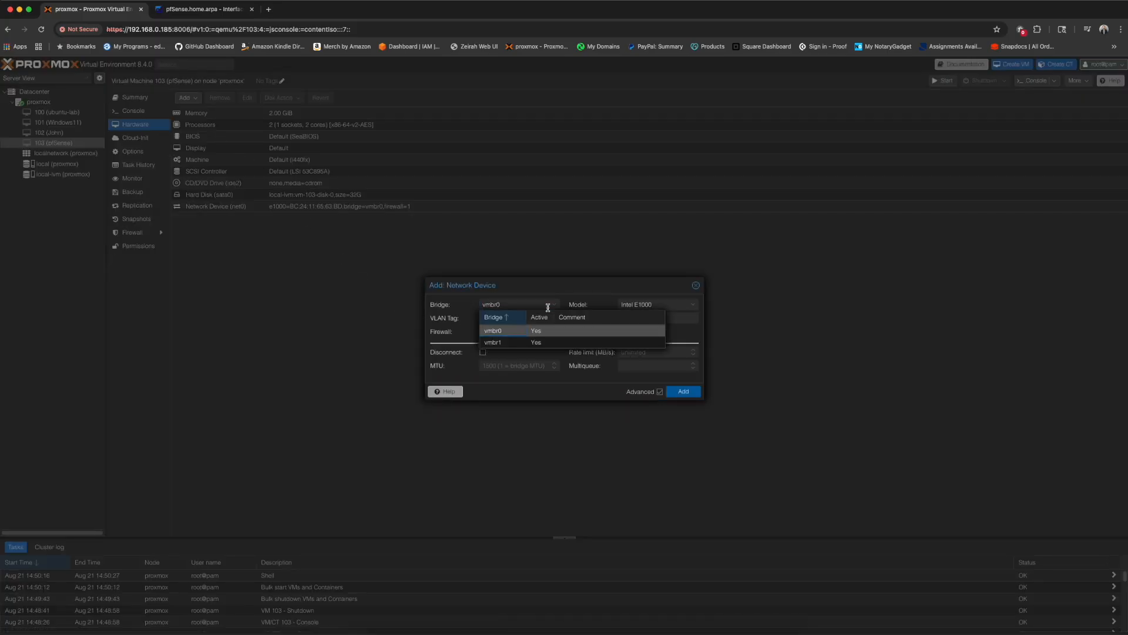
{"action": "left_click", "coordinate": [505, 343]}
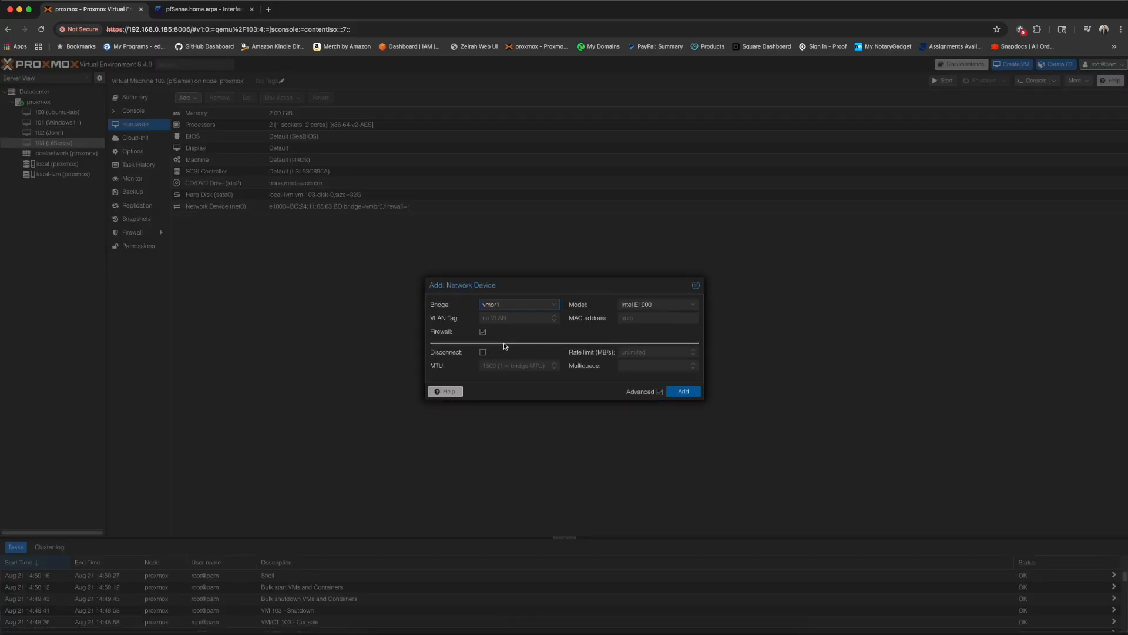
{"action": "left_click", "coordinate": [675, 305]}
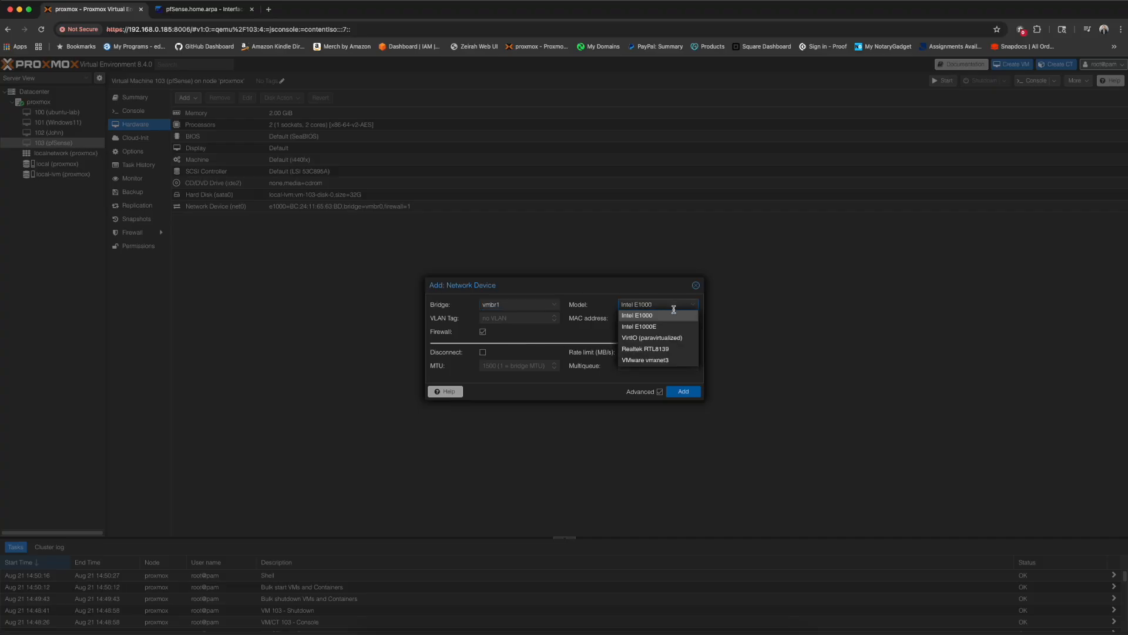
{"action": "left_click", "coordinate": [671, 338]}
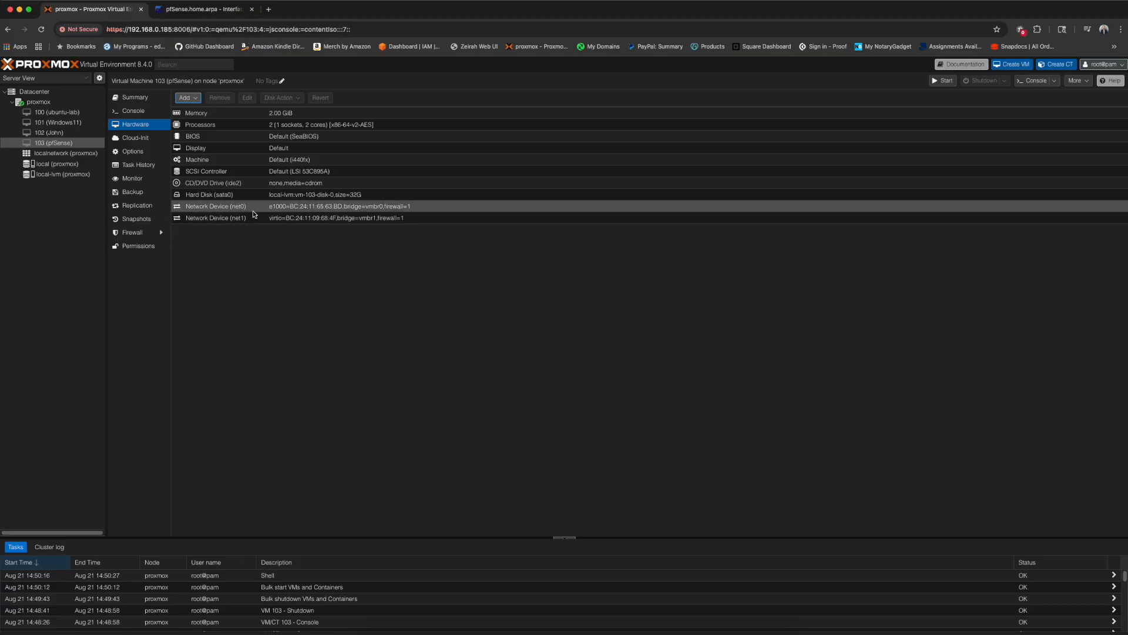
{"action": "left_click", "coordinate": [238, 265]}
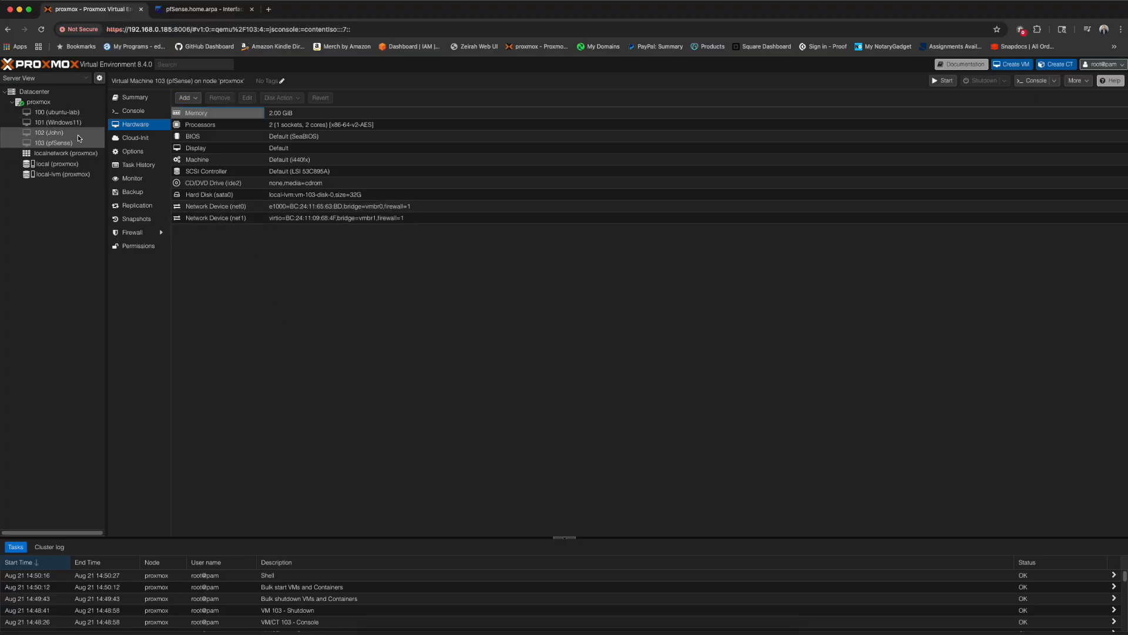
{"action": "left_click", "coordinate": [133, 111]}
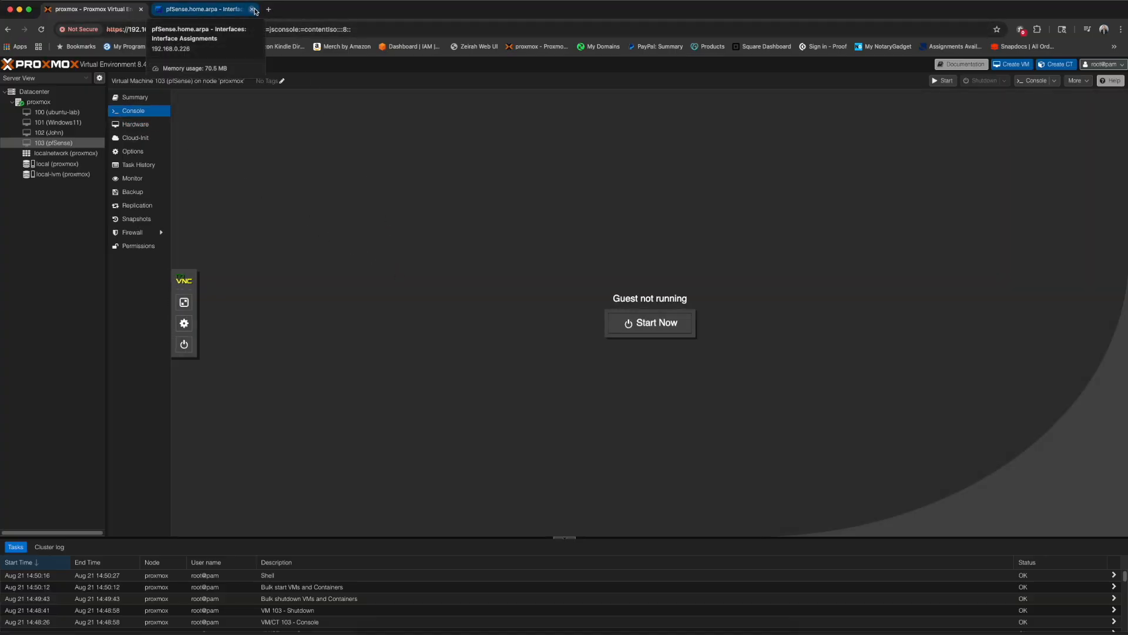
- Close the old pfSense tab, start VM 103, and open a new browser tab
{"action": "left_click", "coordinate": [253, 10]}
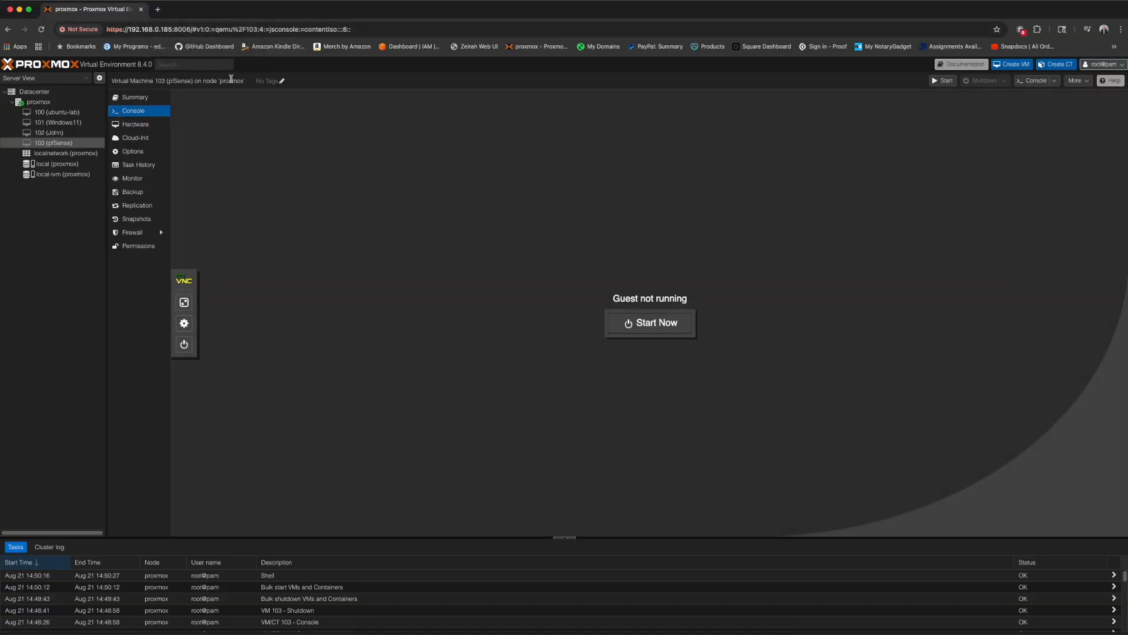
{"action": "left_click", "coordinate": [645, 326]}
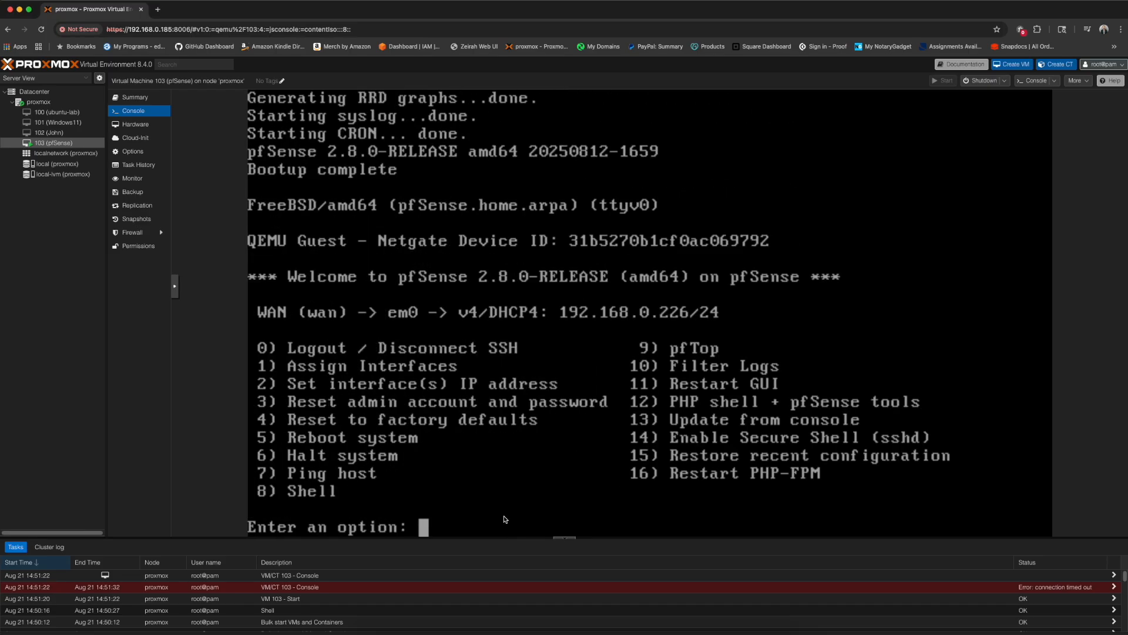
{"action": "key", "text": "super+t"}
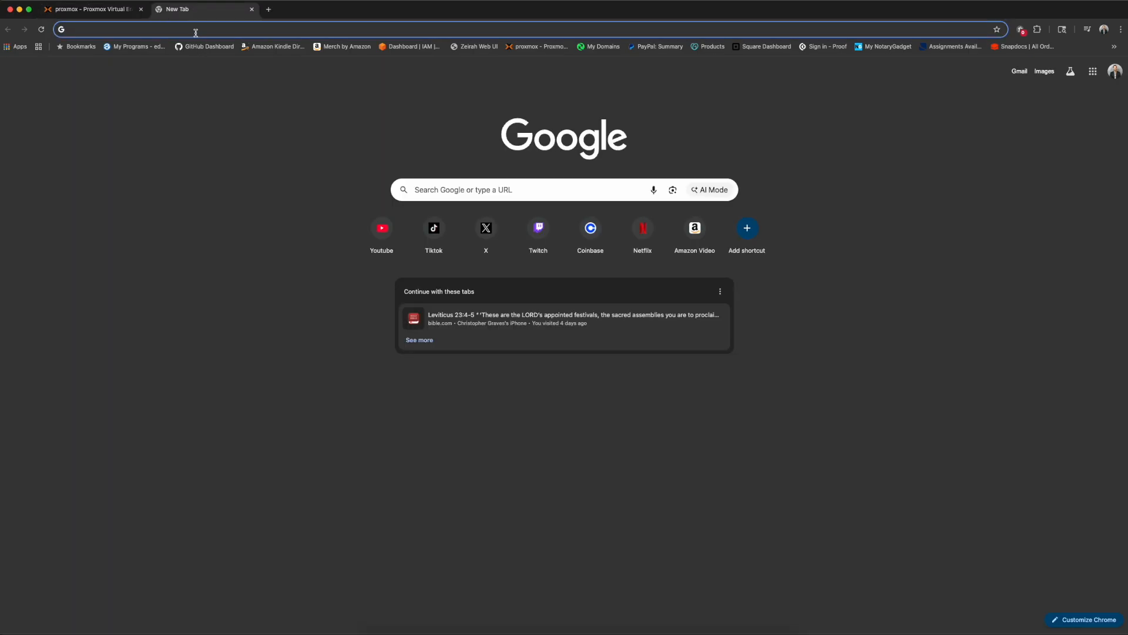
- Load 192.168.0.226 and sign in to pfSense as admin with the new password
{"action": "type", "text": "192.168."}
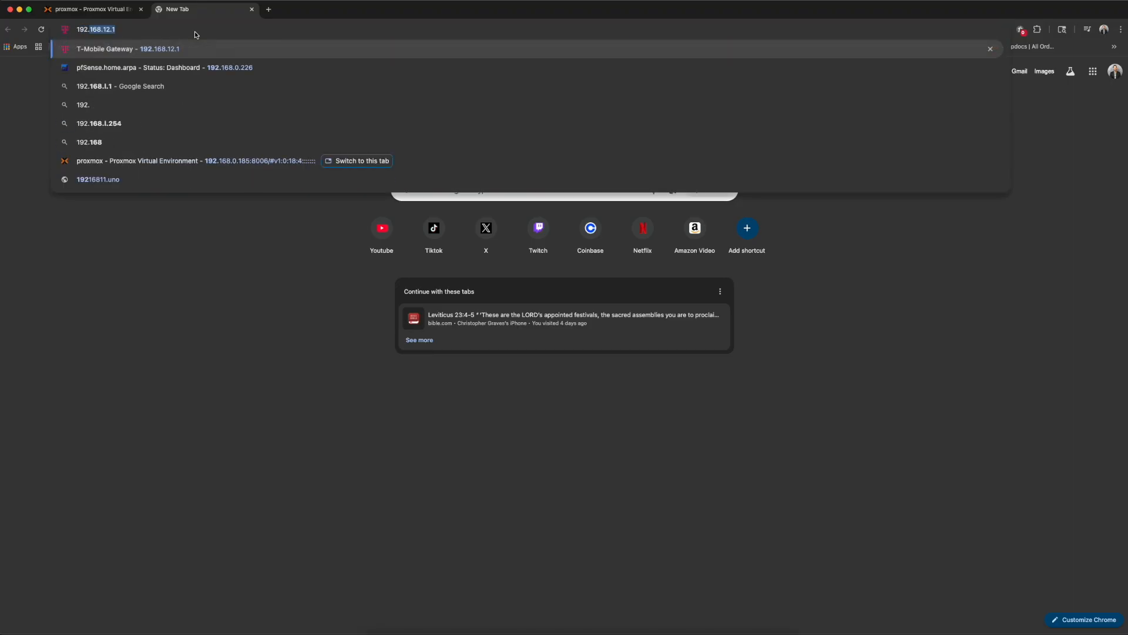
{"action": "type", "text": "0"}
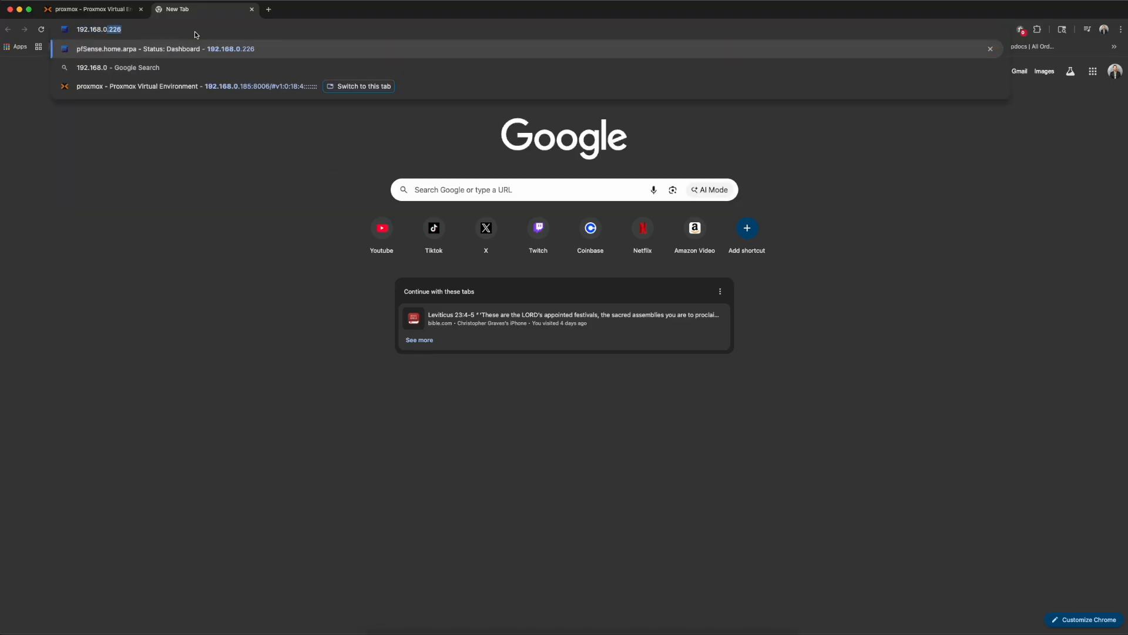
{"action": "type", "text": ".226"}
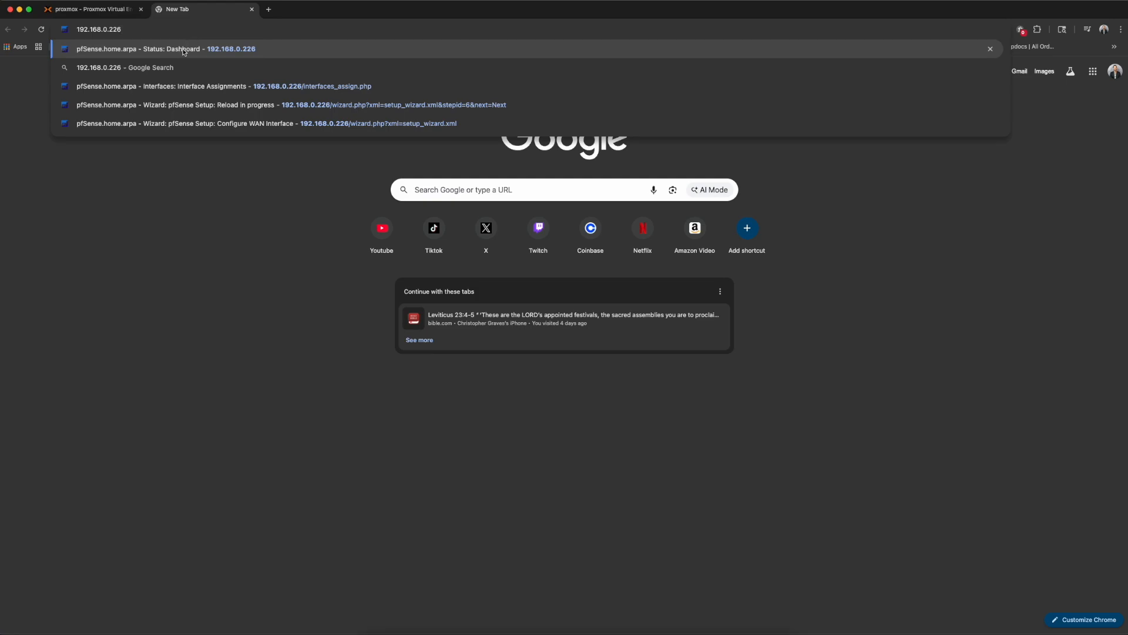
{"action": "key", "text": "Return"}
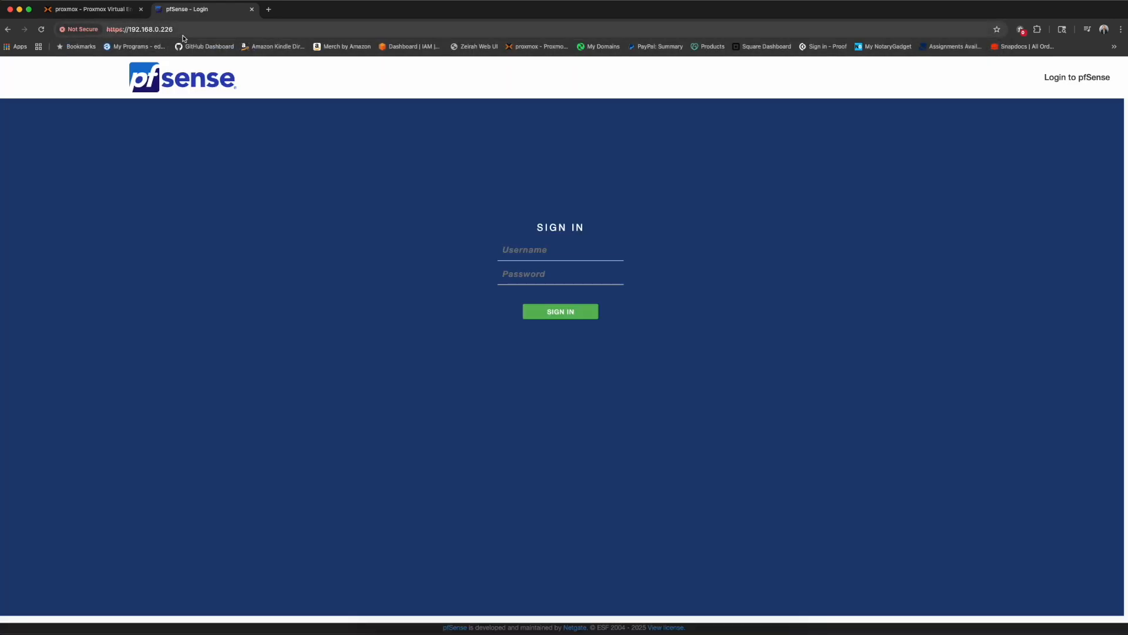
{"action": "left_click", "coordinate": [568, 255]}
{"action": "type", "text": "admin"}
{"action": "key", "text": "Tab"}
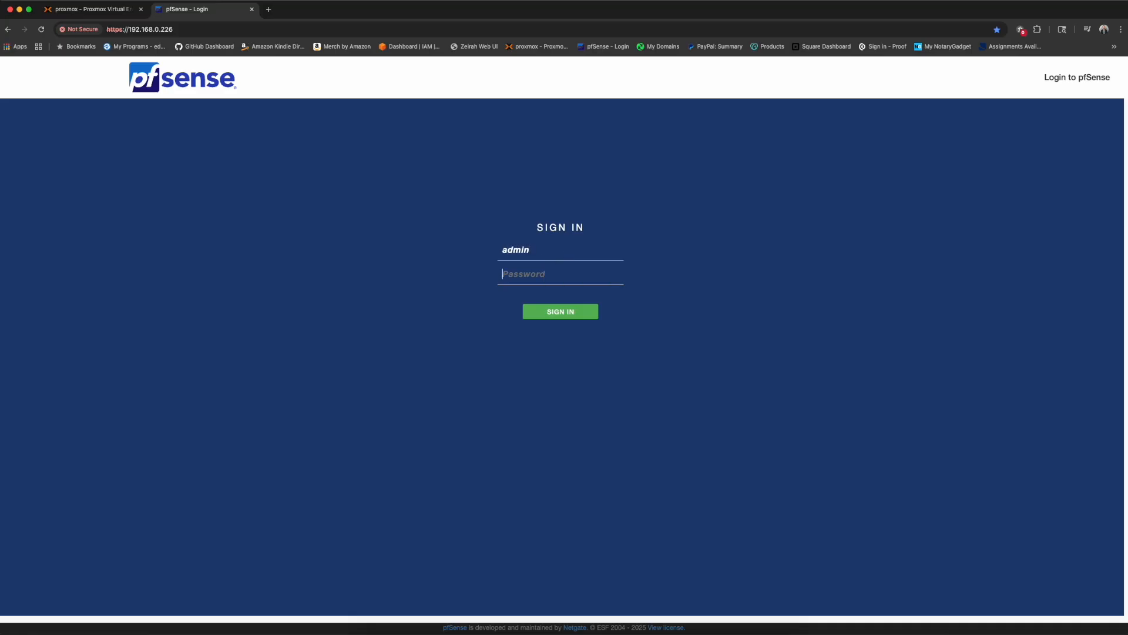
{"action": "type", "text": "•••••••••••"}
{"action": "key", "text": "Return"}
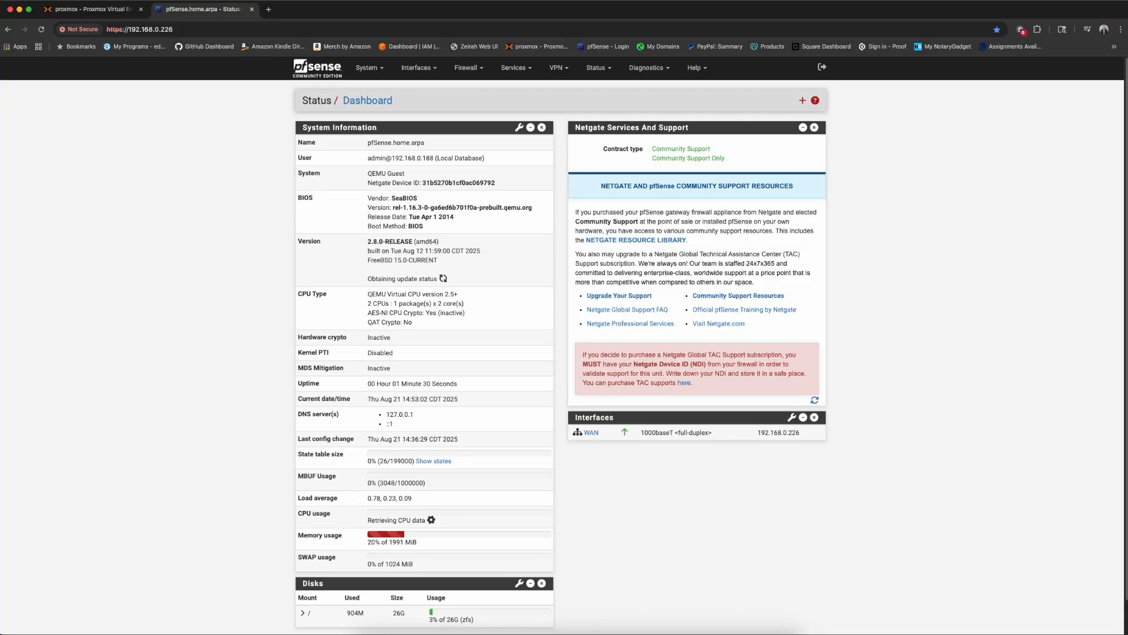
{"action": "left_click", "coordinate": [422, 69]}
- Assign vtnet0 as the LAN interface, after which 192.168.0.226 times out
{"action": "left_click", "coordinate": [426, 87]}
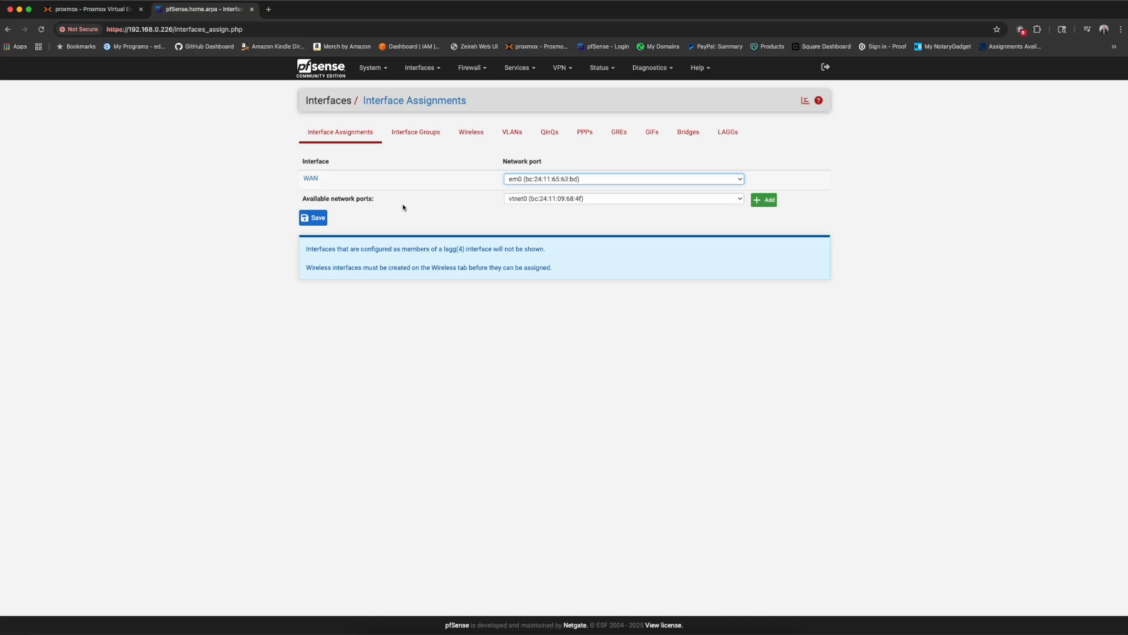
{"action": "left_click", "coordinate": [761, 202]}
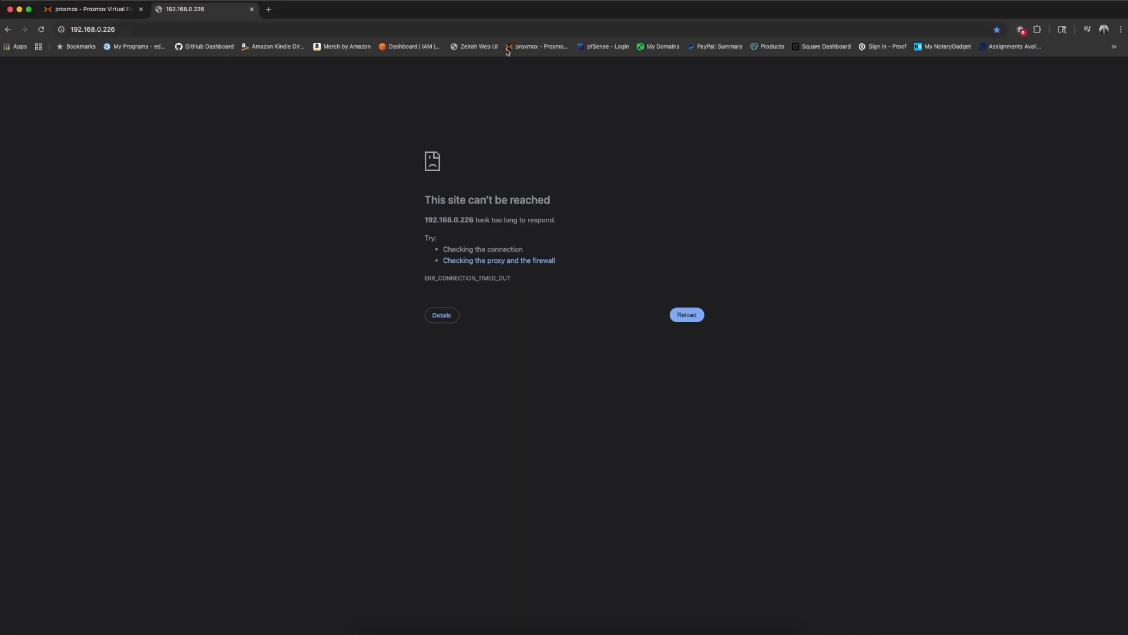
{"action": "left_click", "coordinate": [604, 50]}
- Disable the pfSense packet filter by running pfctl -d from console option 8 (Shell)
{"action": "left_click", "coordinate": [95, 9]}
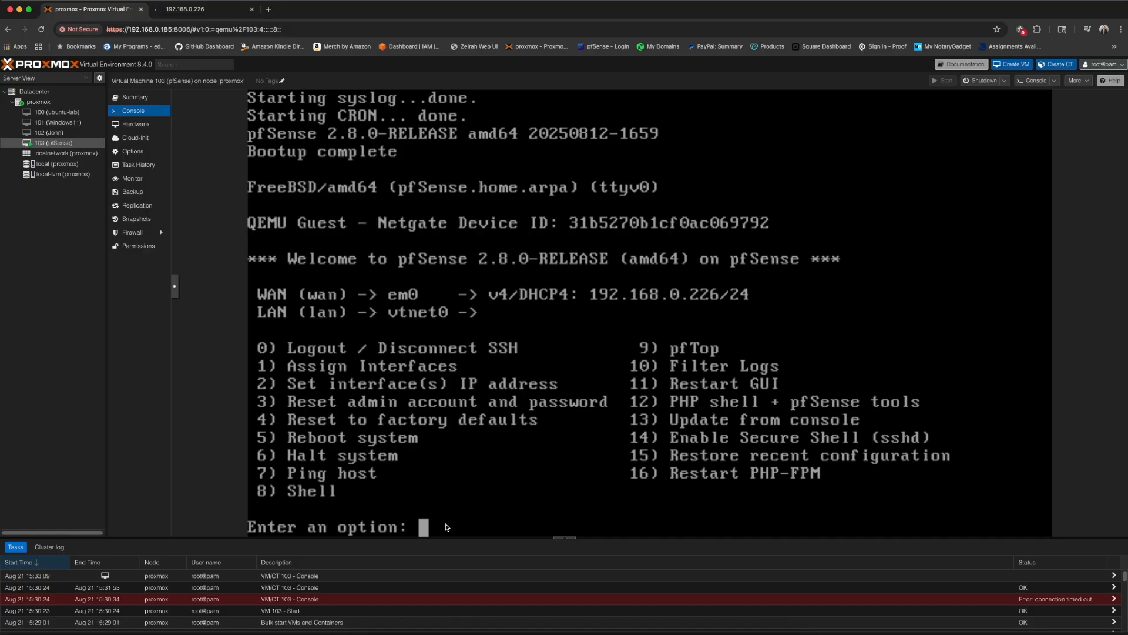
{"action": "type", "text": "8"}
{"action": "key", "text": "Return"}
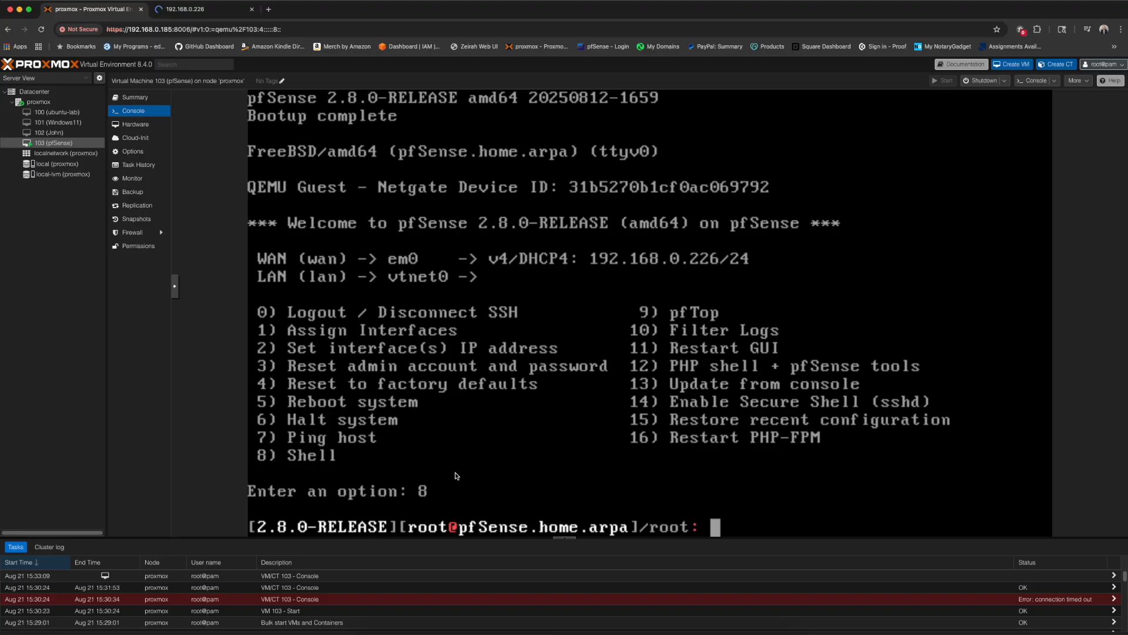
{"action": "type", "text": "pfctl"}
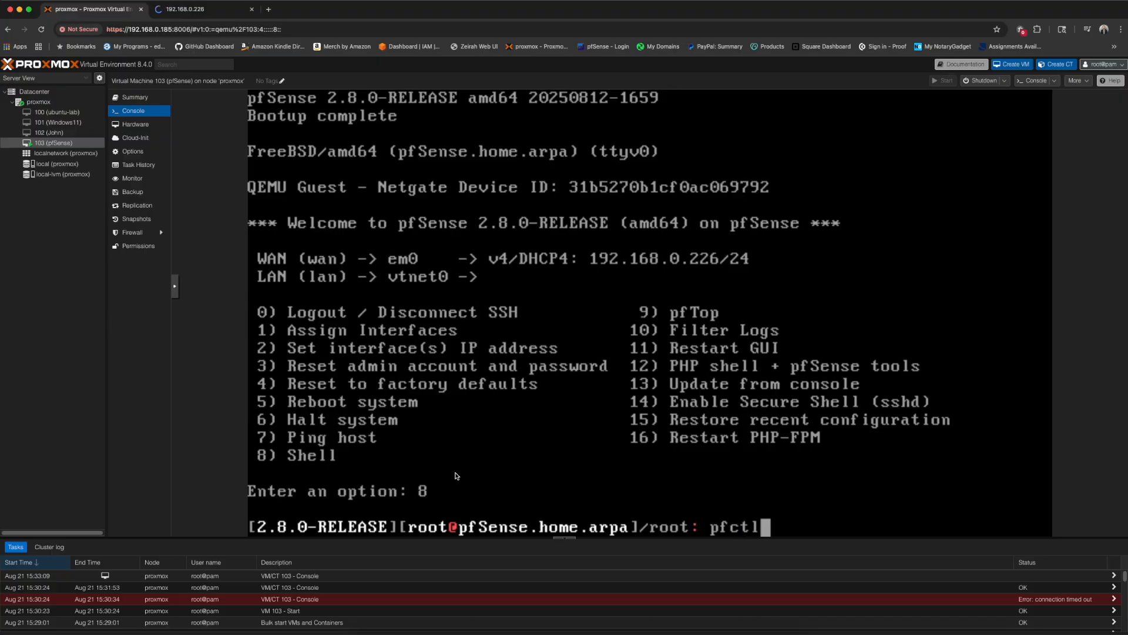
{"action": "type", "text": " -d"}
{"action": "key", "text": "Return"}
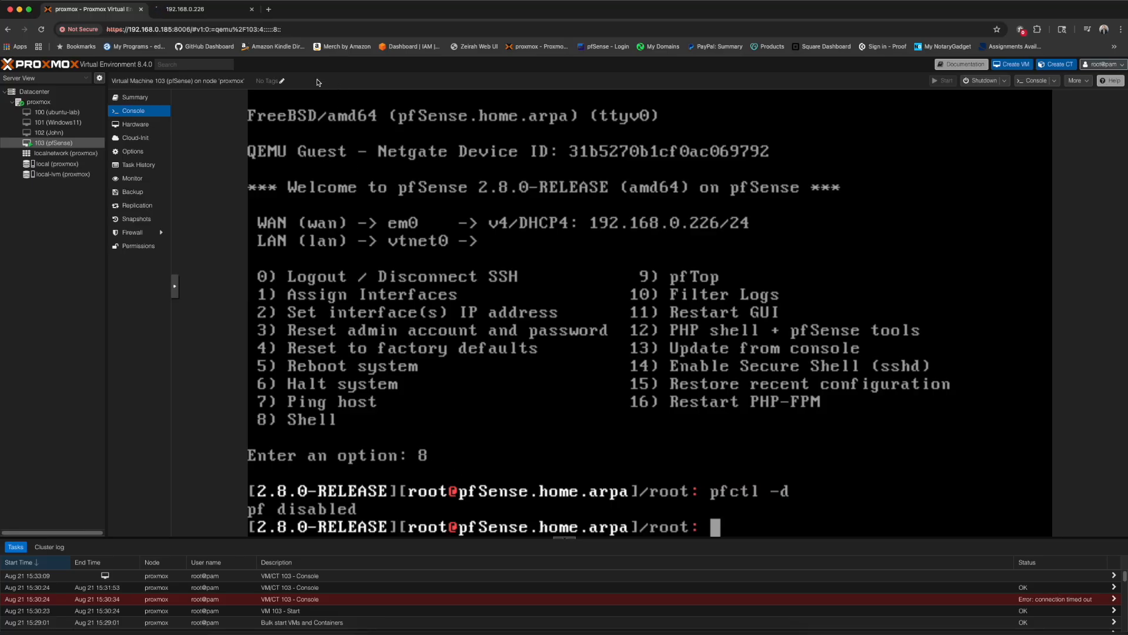
- Replace the timed-out tab with the saved pfSense - Login bookmark at 192.168.0.226
{"action": "left_click", "coordinate": [186, 10]}
{"action": "left_click", "coordinate": [252, 10]}
{"action": "key", "text": "super+t"}
{"action": "left_click", "coordinate": [605, 47]}
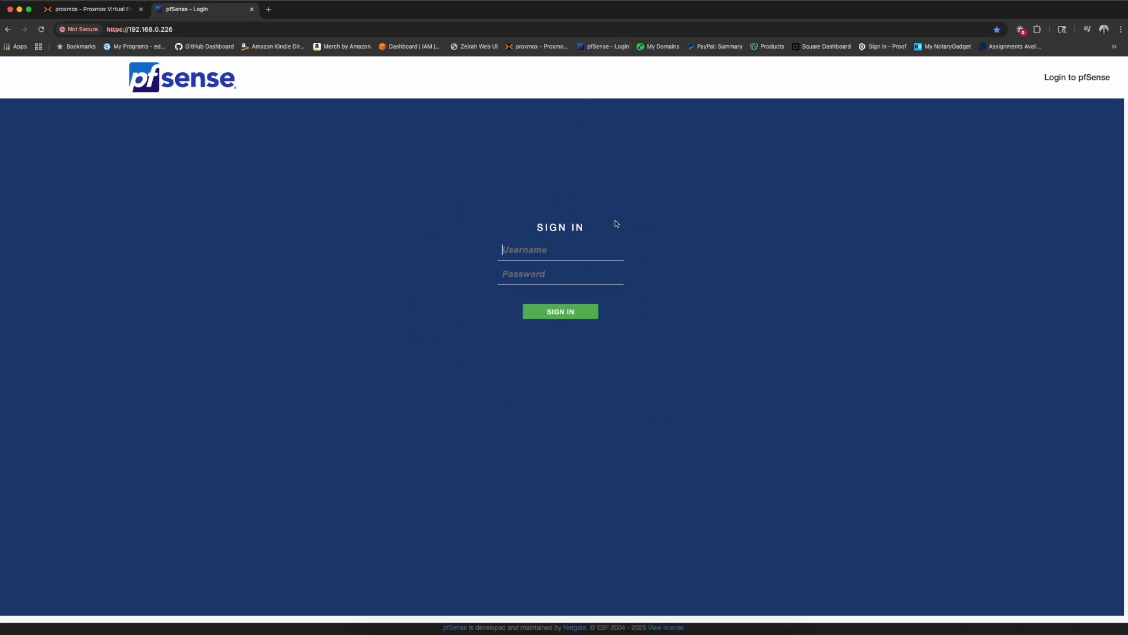
{"action": "left_click", "coordinate": [88, 9]}
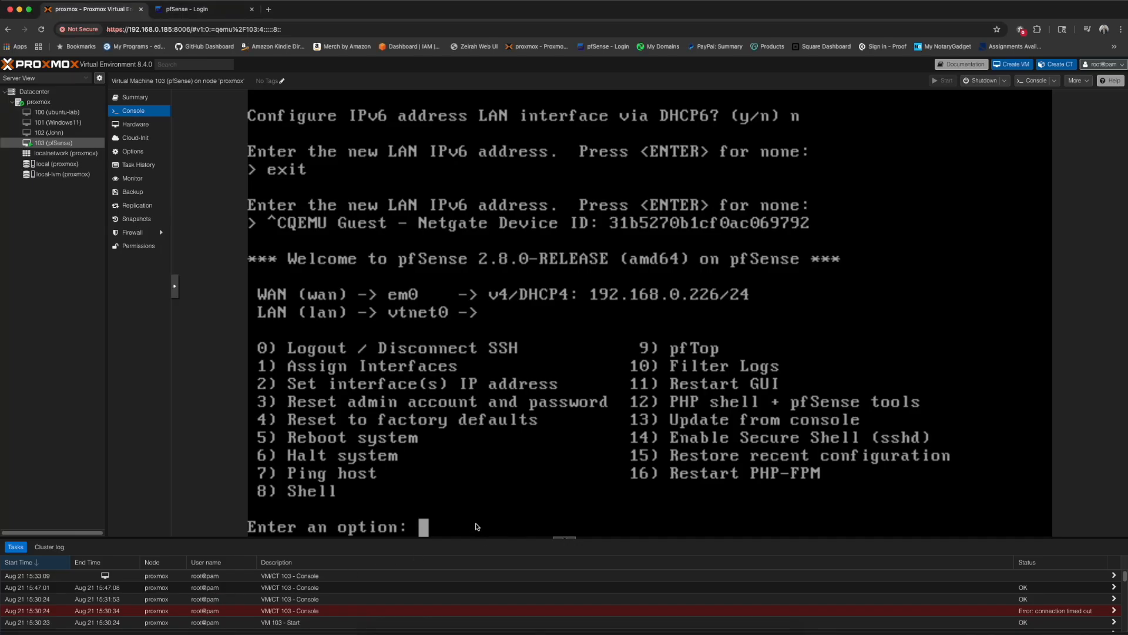
- Give the LAN interface the static IPv4 address 192.168.1.1/24 instead of DHCP
{"action": "type", "text": "2"}
{"action": "key", "text": "Return"}
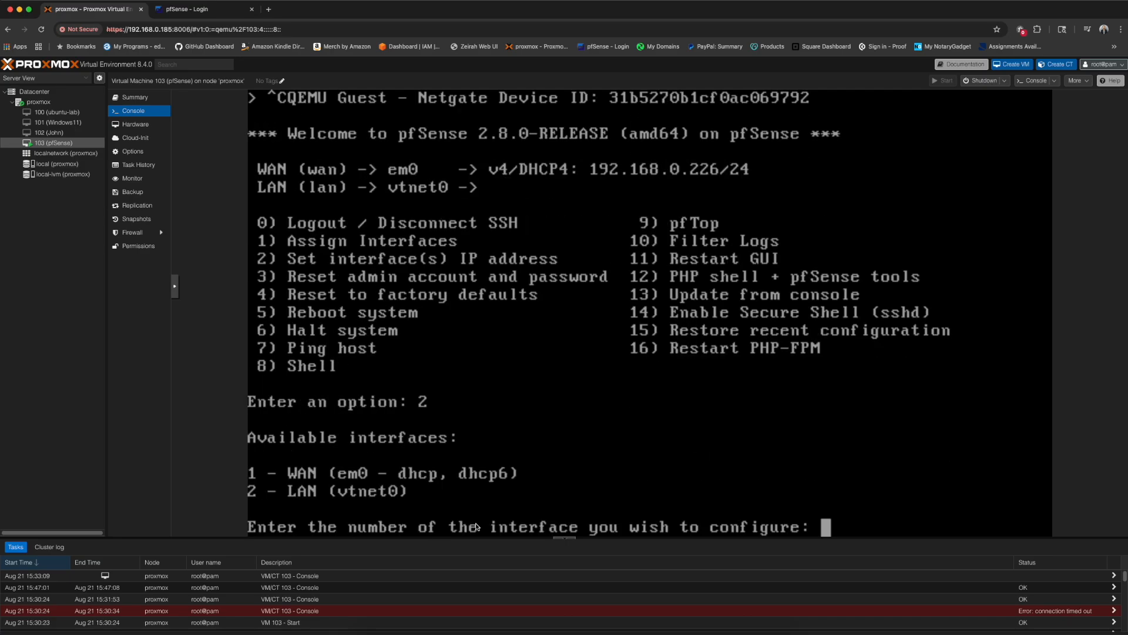
{"action": "type", "text": "2"}
{"action": "key", "text": "Return"}
{"action": "type", "text": "n"}
{"action": "key", "text": "Return"}
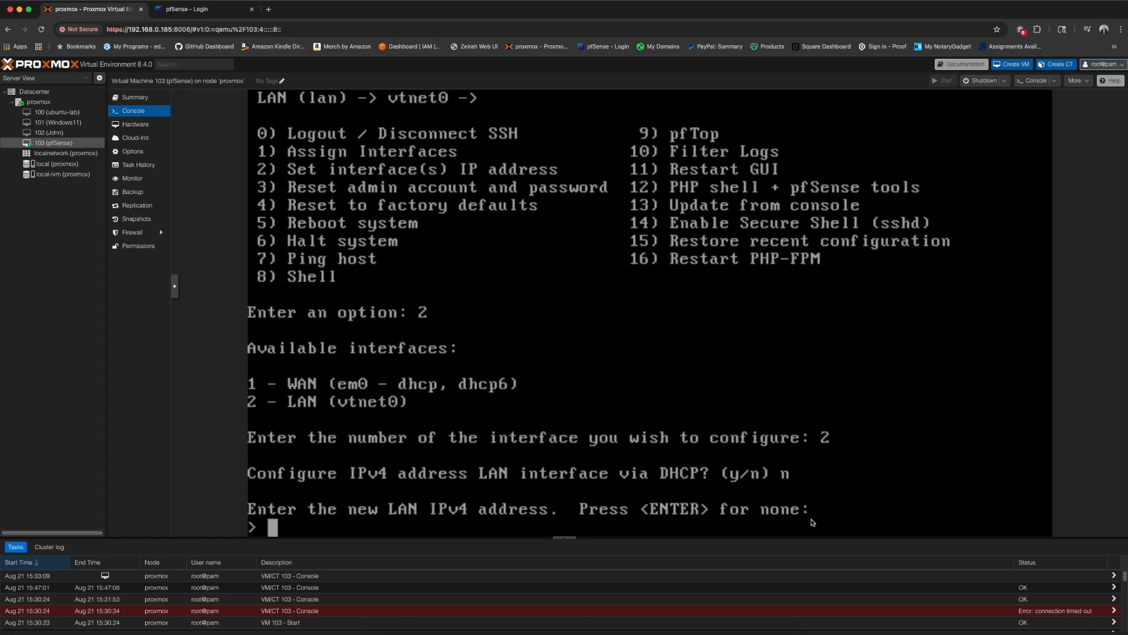
{"action": "type", "text": "192.168.1.1"}
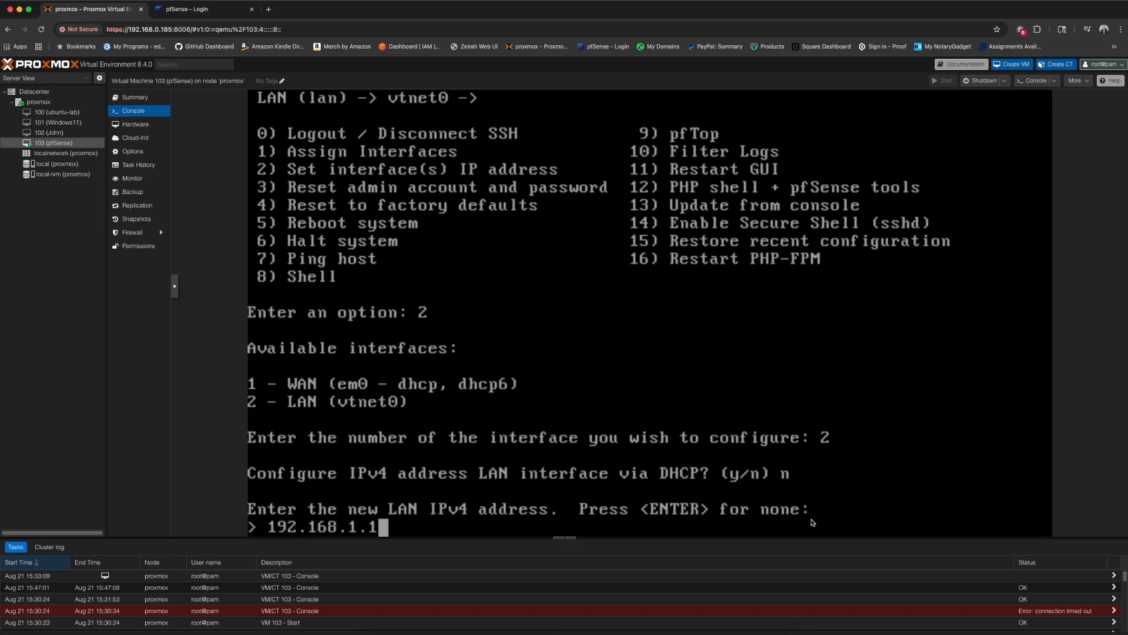
{"action": "key", "text": "Return"}
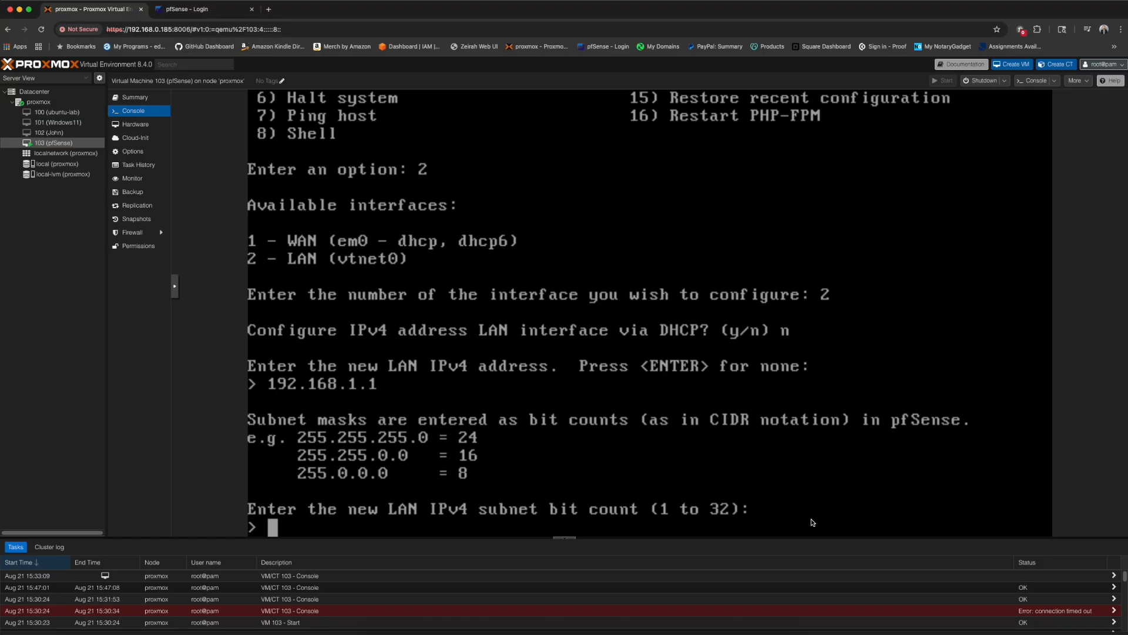
{"action": "type", "text": "24"}
{"action": "key", "text": "Return"}
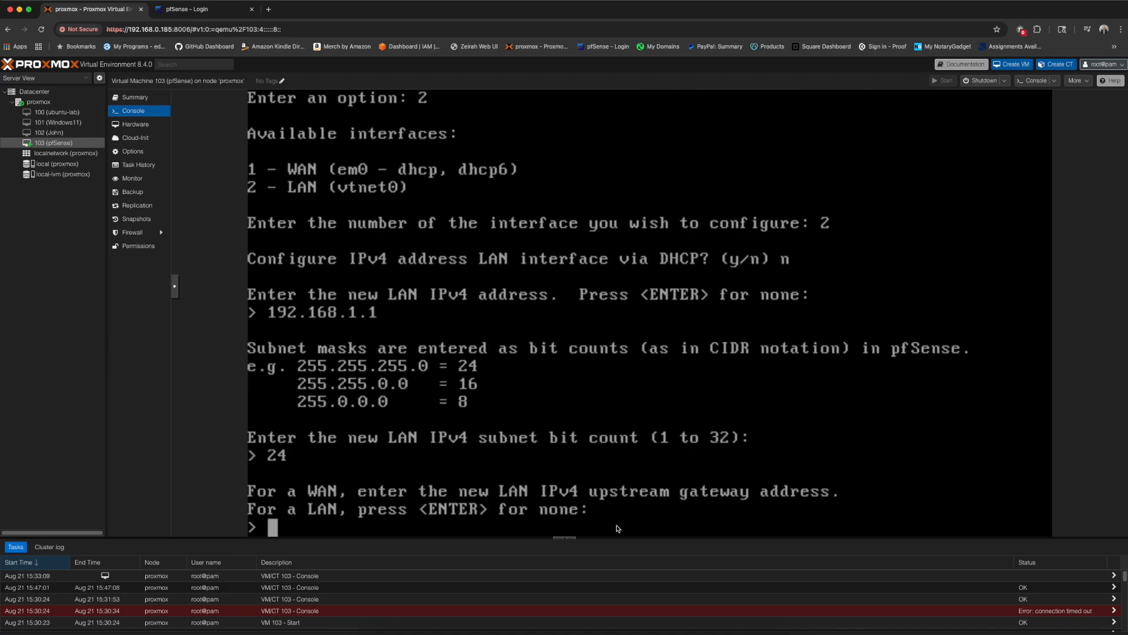
- Leave the LAN gateway and IPv6 address empty, declining DHCP6, and answer y for DHCP
{"action": "key", "text": "Return"}
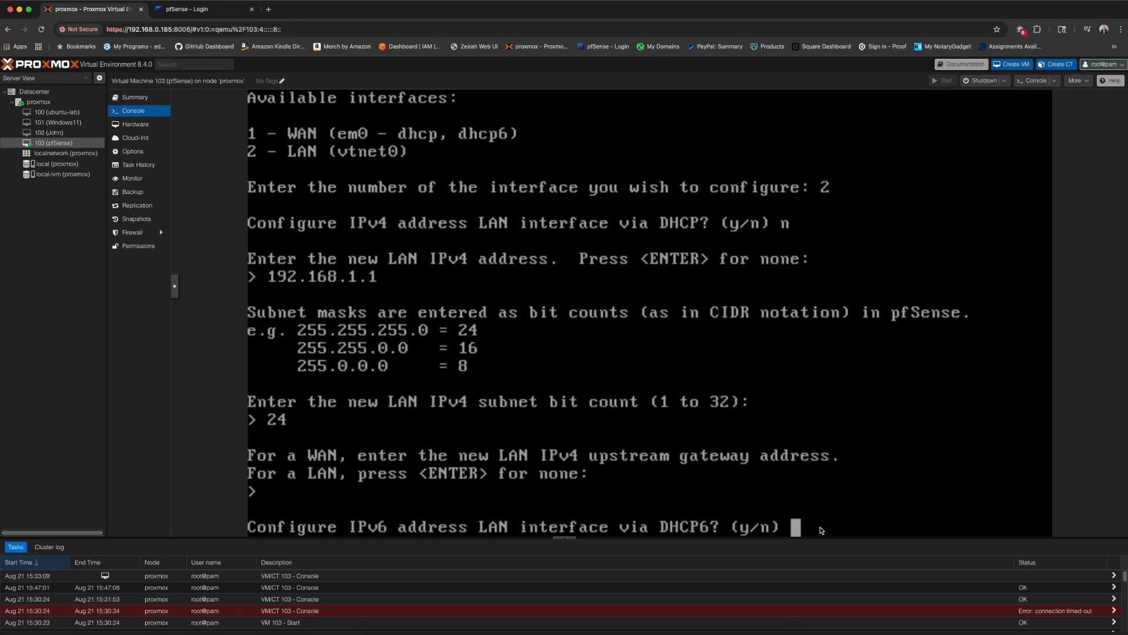
{"action": "type", "text": "n"}
{"action": "key", "text": "Return"}
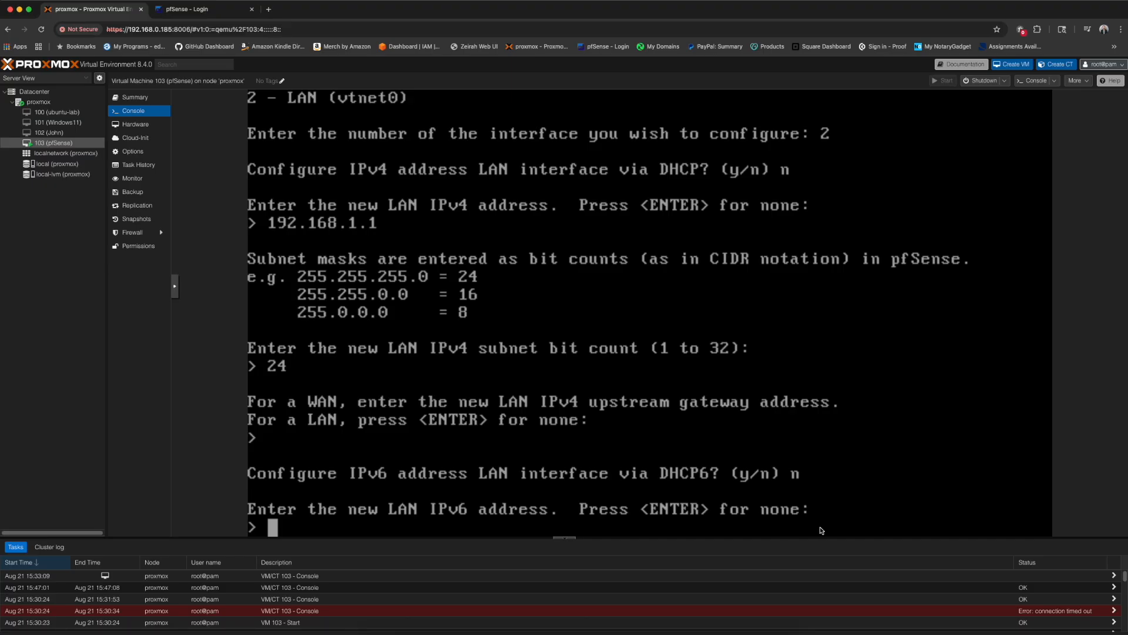
{"action": "key", "text": "Return"}
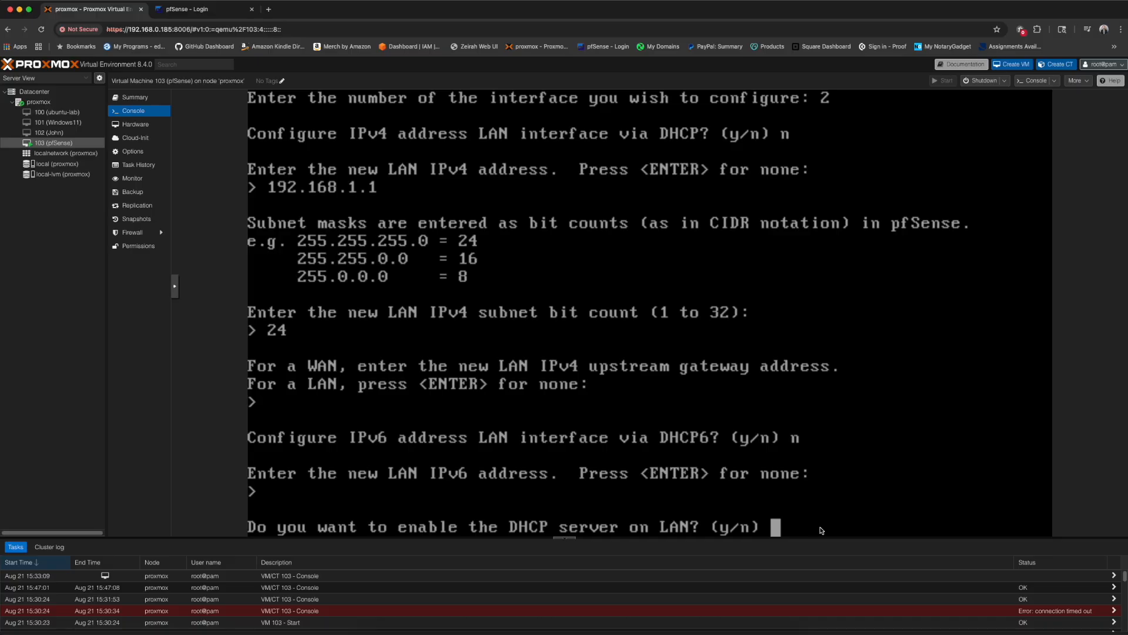
{"action": "type", "text": "y"}
- Enable LAN DHCP for 192.168.1.100–192.168.1.200 and revert the web interface to HTTP
{"action": "key", "text": "Return"}
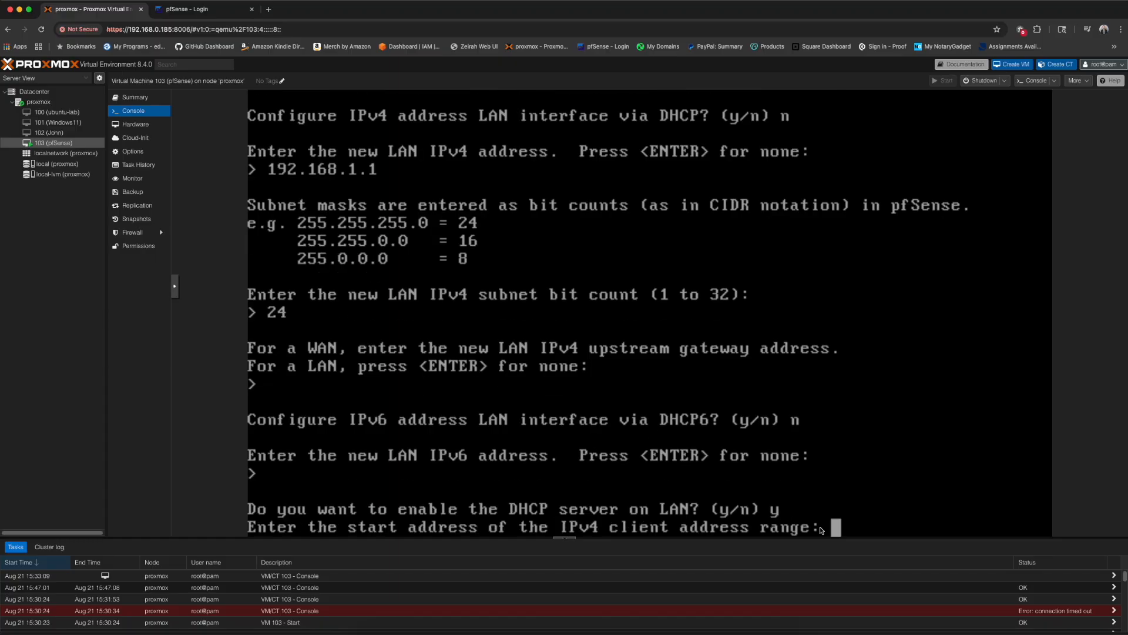
{"action": "type", "text": "192.168"}
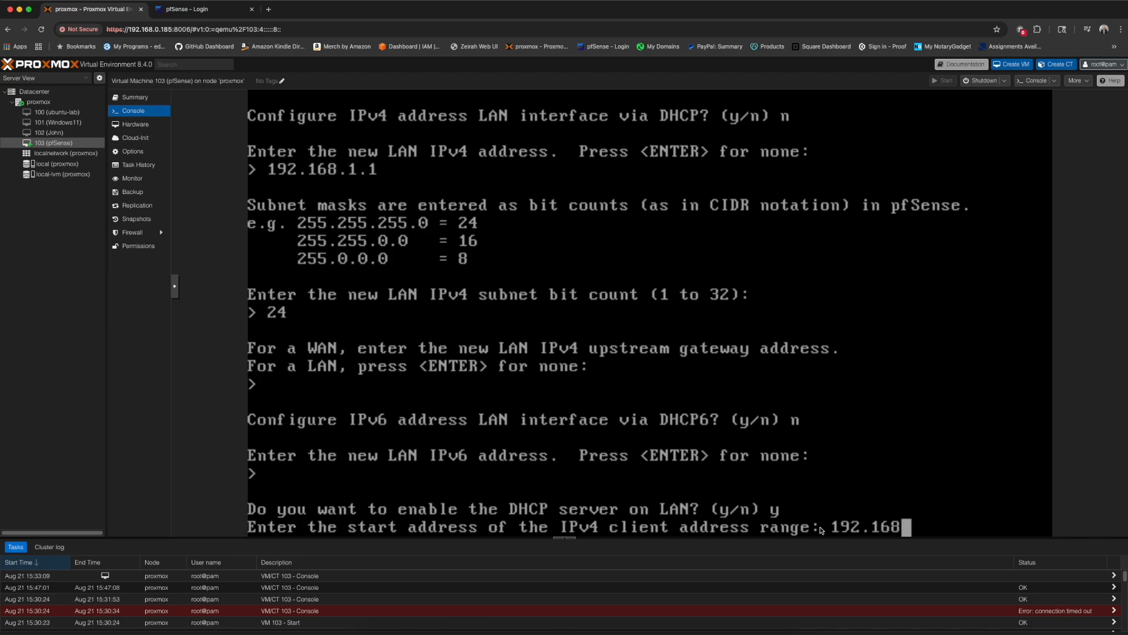
{"action": "type", "text": ".1.100"}
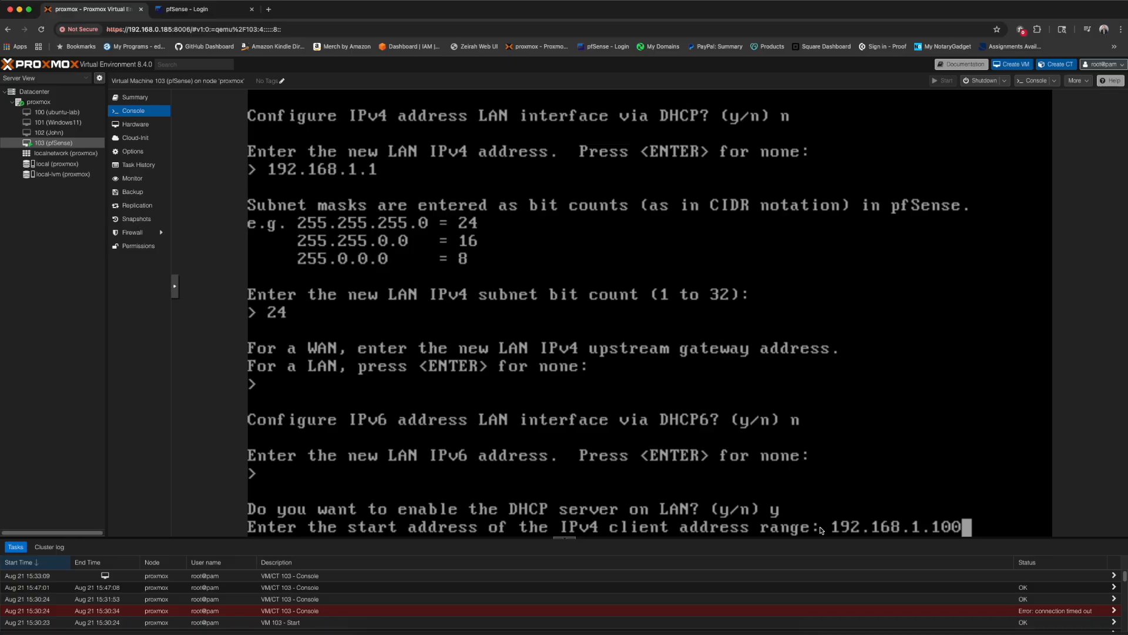
{"action": "key", "text": "Return"}
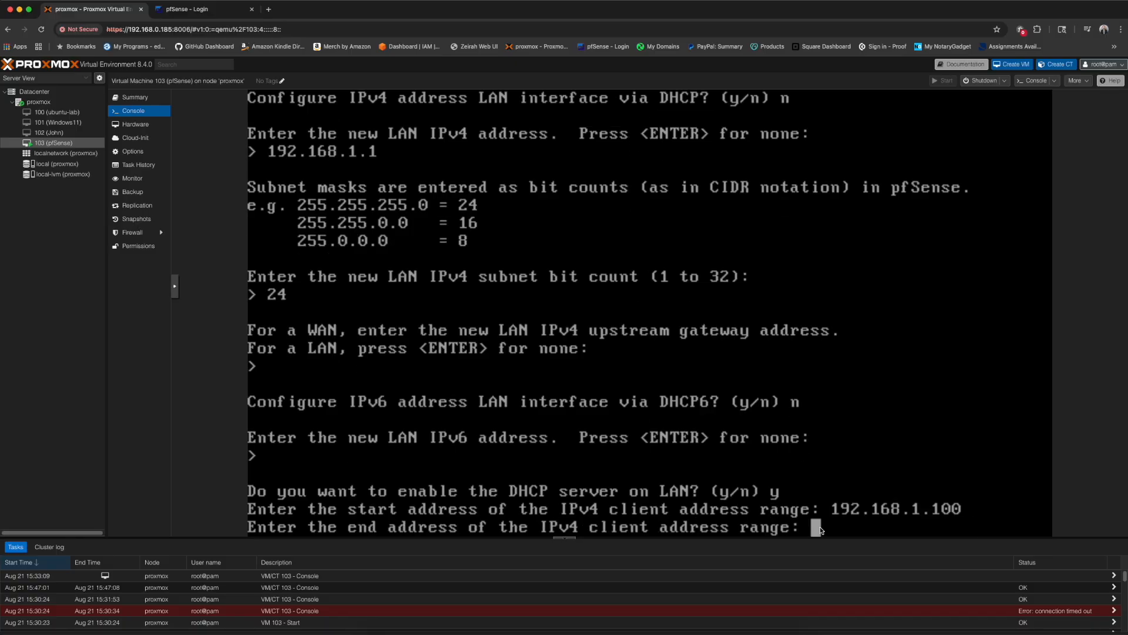
{"action": "type", "text": "192.168.1.200"}
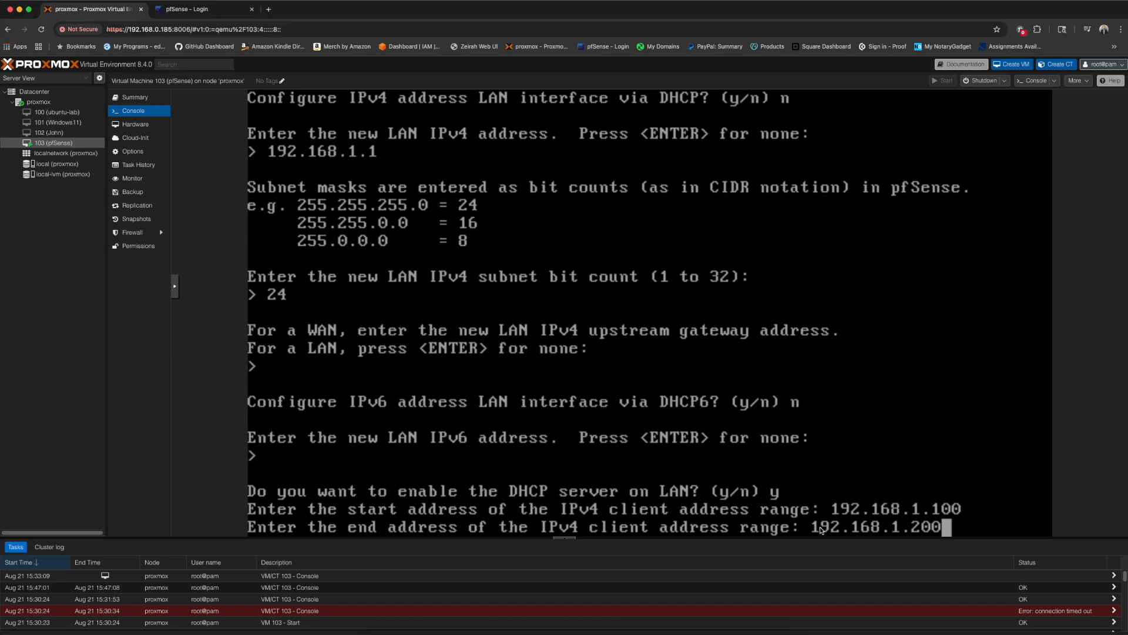
{"action": "key", "text": "Return"}
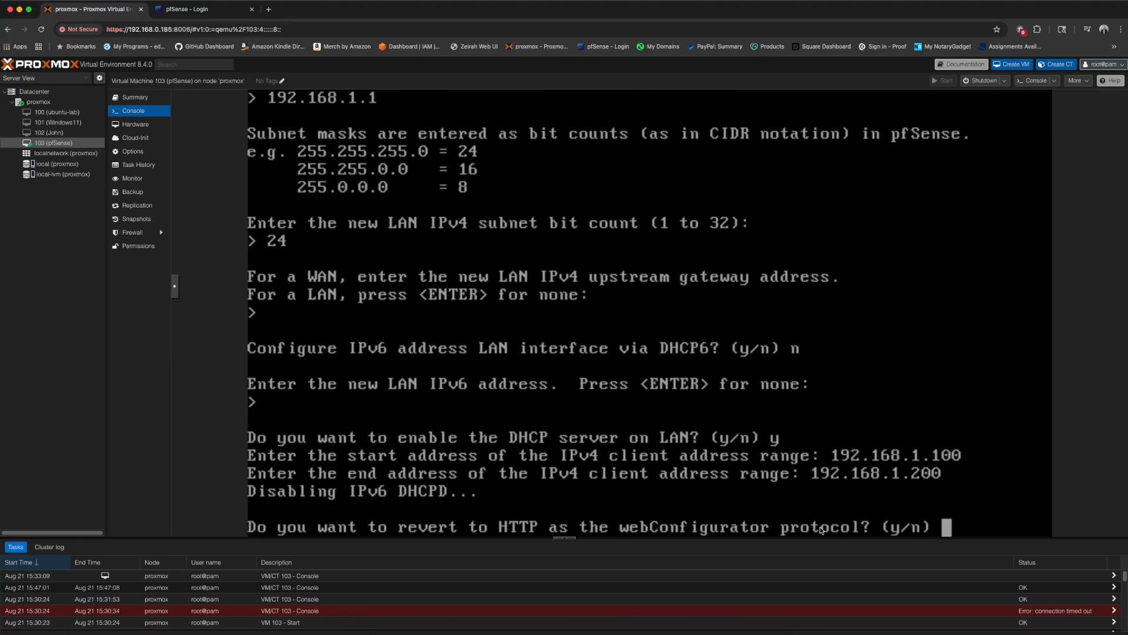
{"action": "type", "text": "y"}
{"action": "key", "text": "Return"}
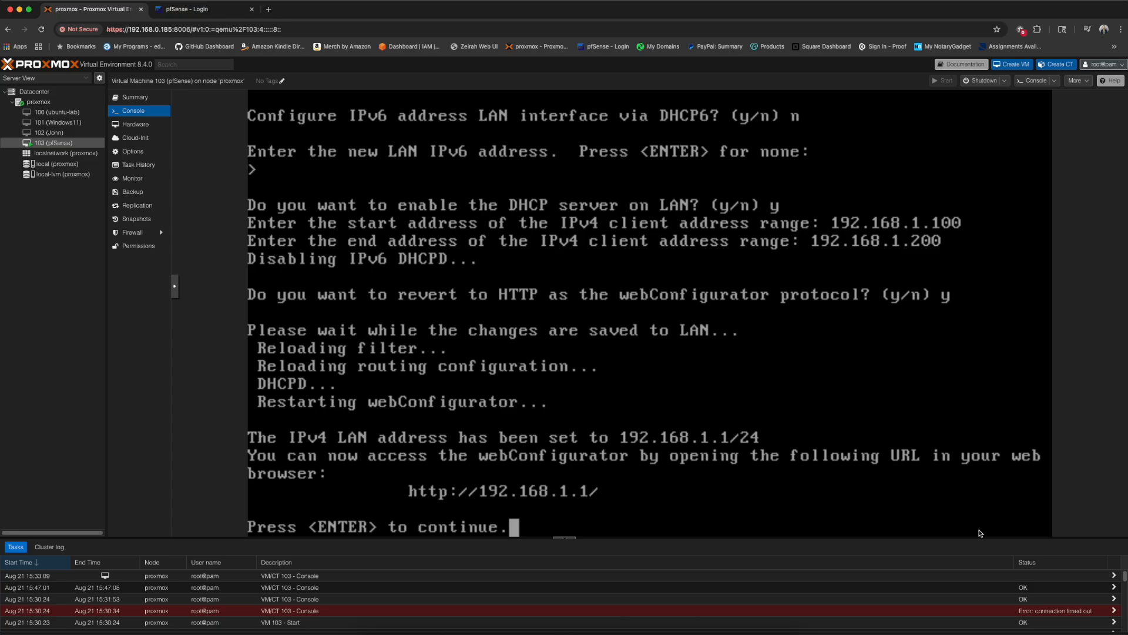
{"action": "key", "text": "Return"}
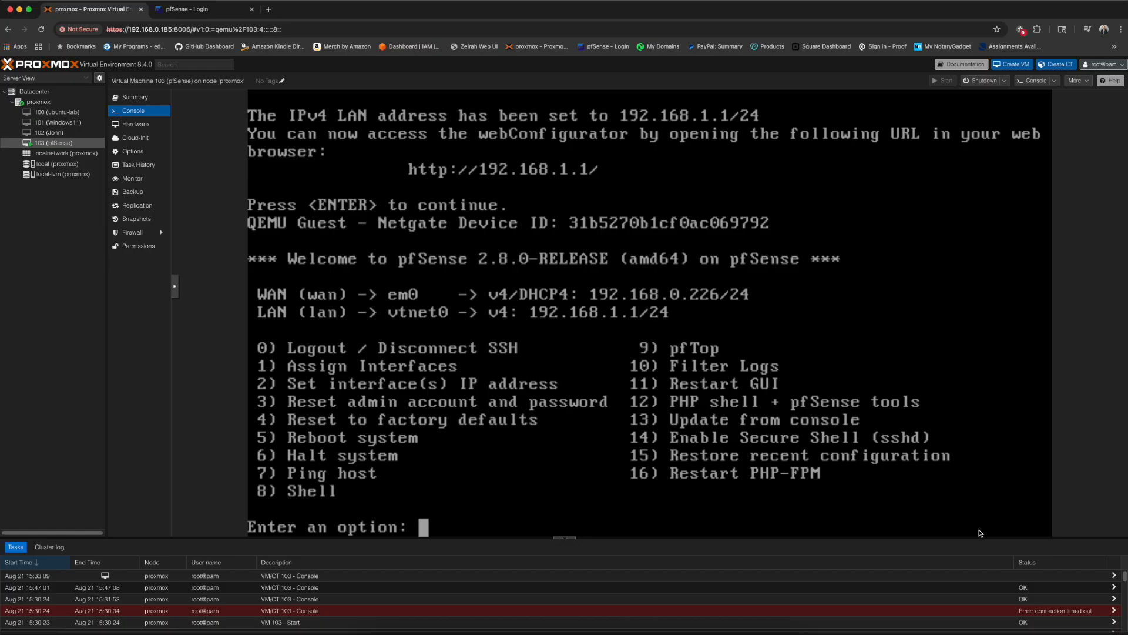
- Close the old login tab and load 192.168.1.1 in a new tab
{"action": "left_click", "coordinate": [251, 9]}
{"action": "left_click", "coordinate": [157, 9]}
{"action": "type", "text": "192.168."}
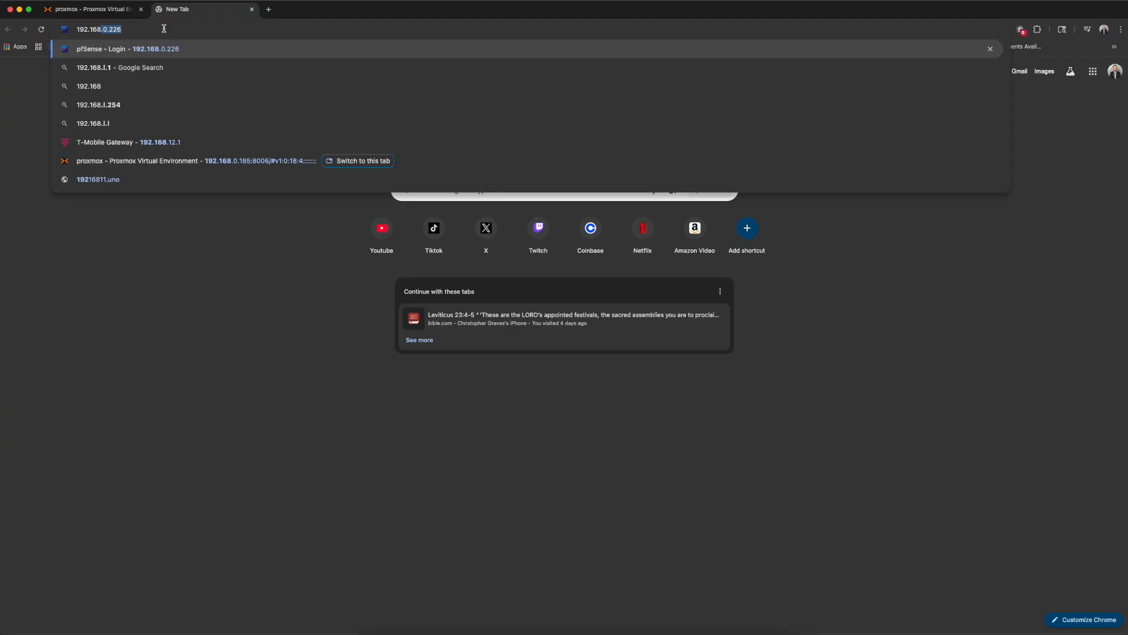
{"action": "type", "text": "1.1"}
{"action": "key", "text": "Return"}
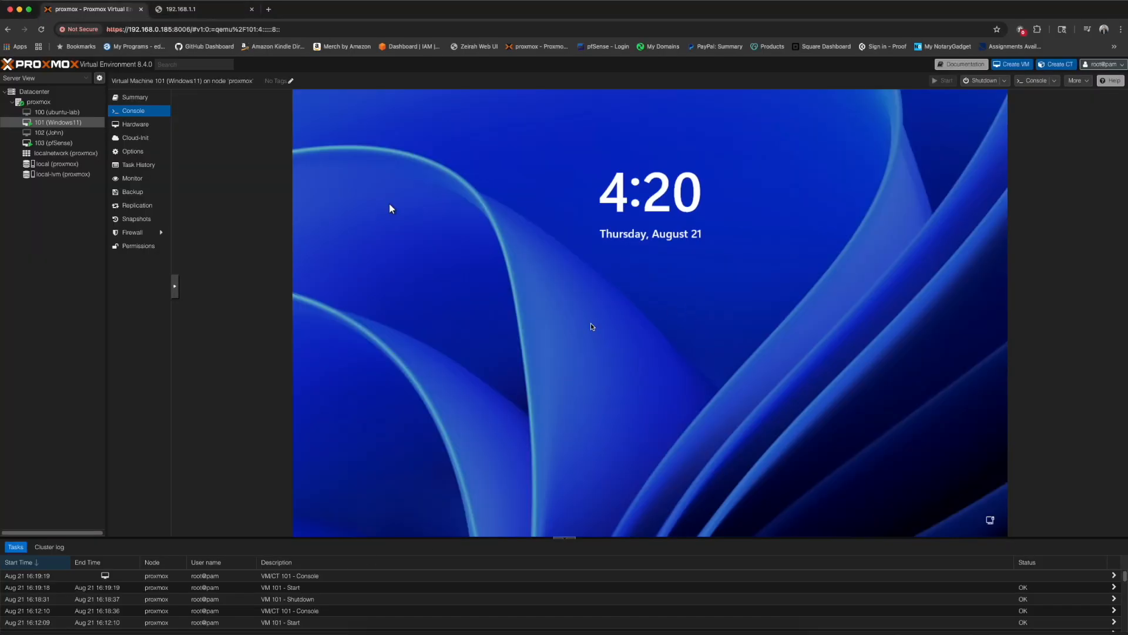
- Unlock the Windows 11 VM with its PIN and bring up the Run dialog
{"action": "left_click", "coordinate": [593, 327]}
{"action": "type", "text": "•"}
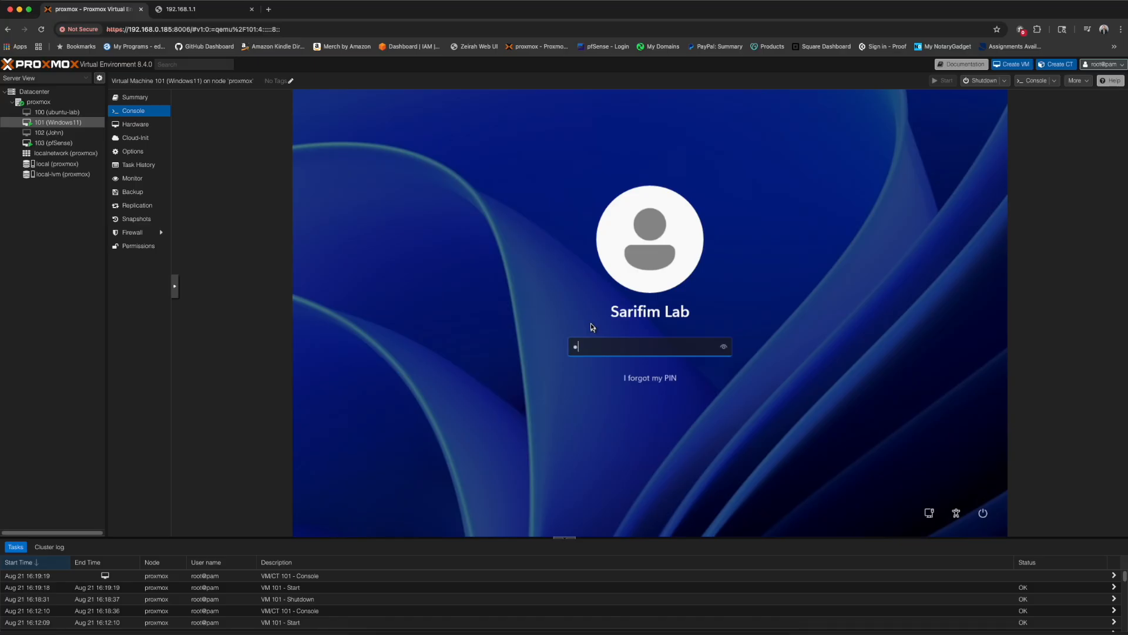
{"action": "type", "text": "•••"}
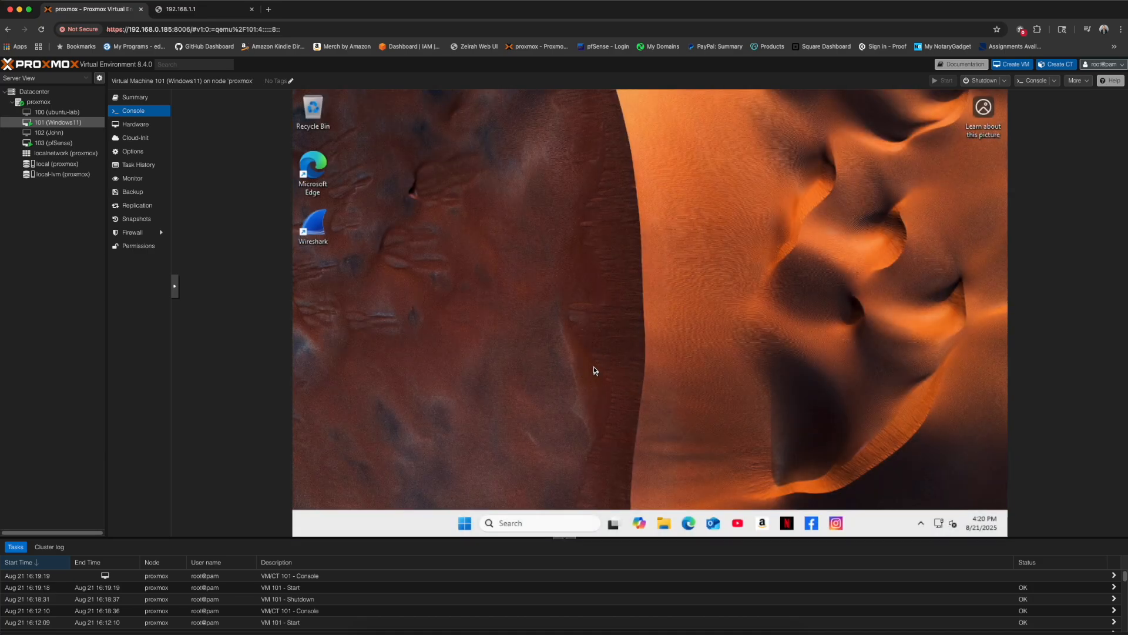
{"action": "key", "text": "super+r"}
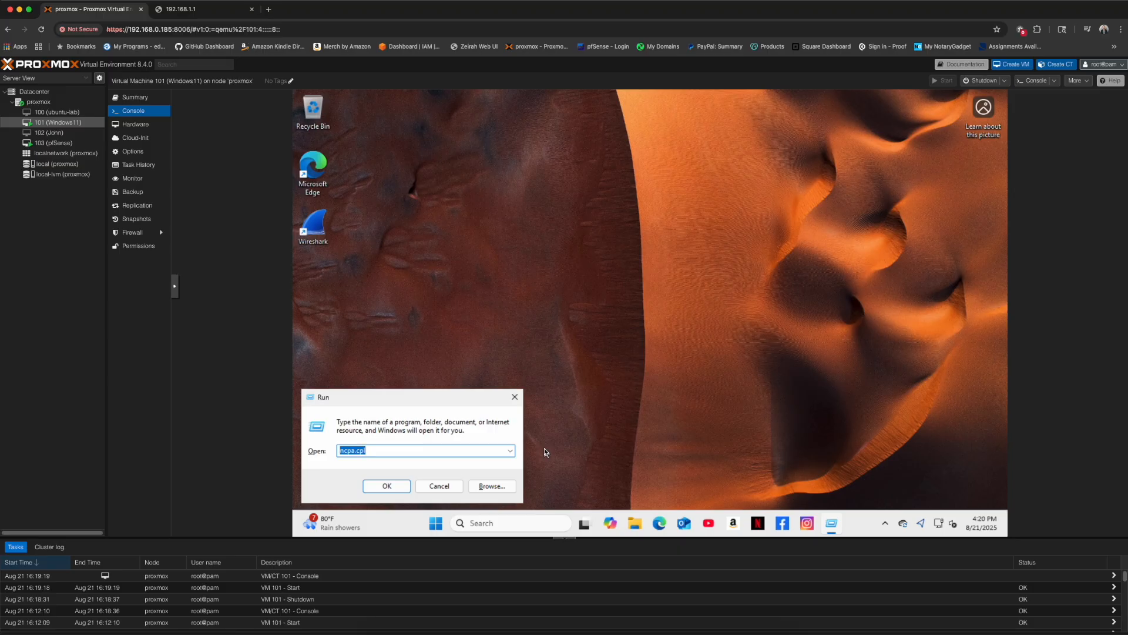
- Open the IPv4 properties of the Ethernet 2 adapter via ncpa.cpl
{"action": "left_click", "coordinate": [386, 486]}
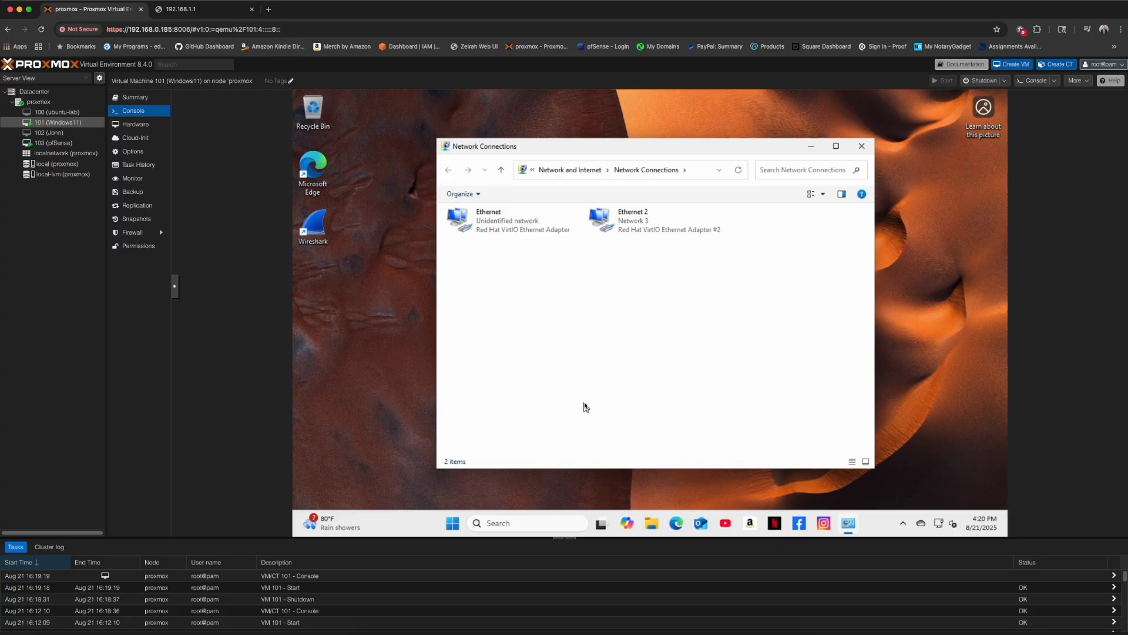
{"action": "right_click", "coordinate": [649, 231]}
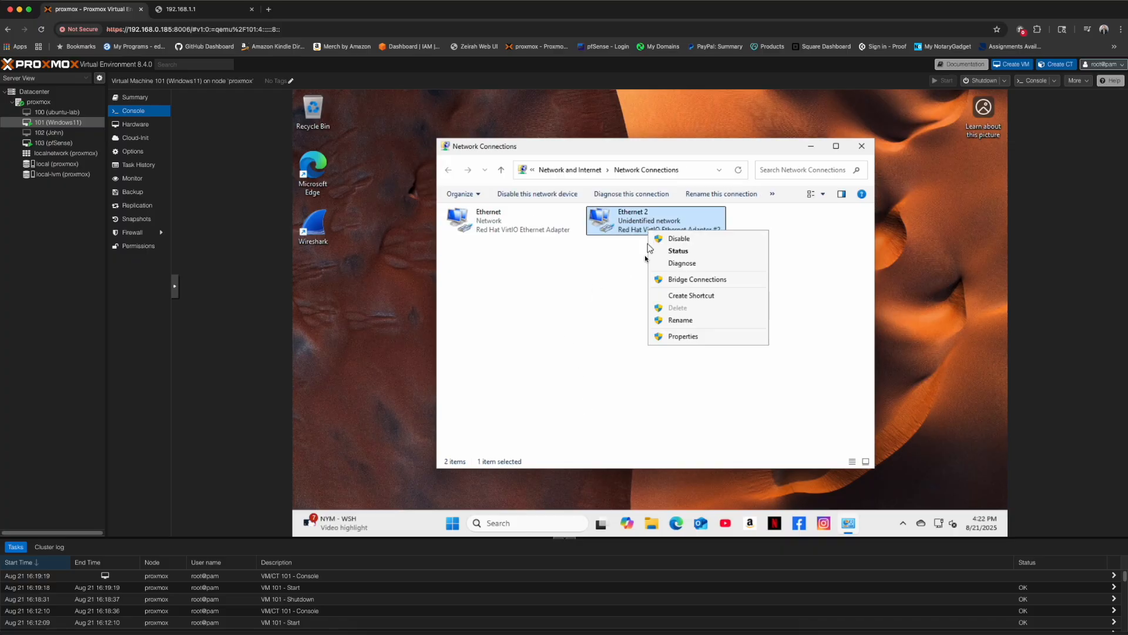
{"action": "left_click", "coordinate": [682, 336]}
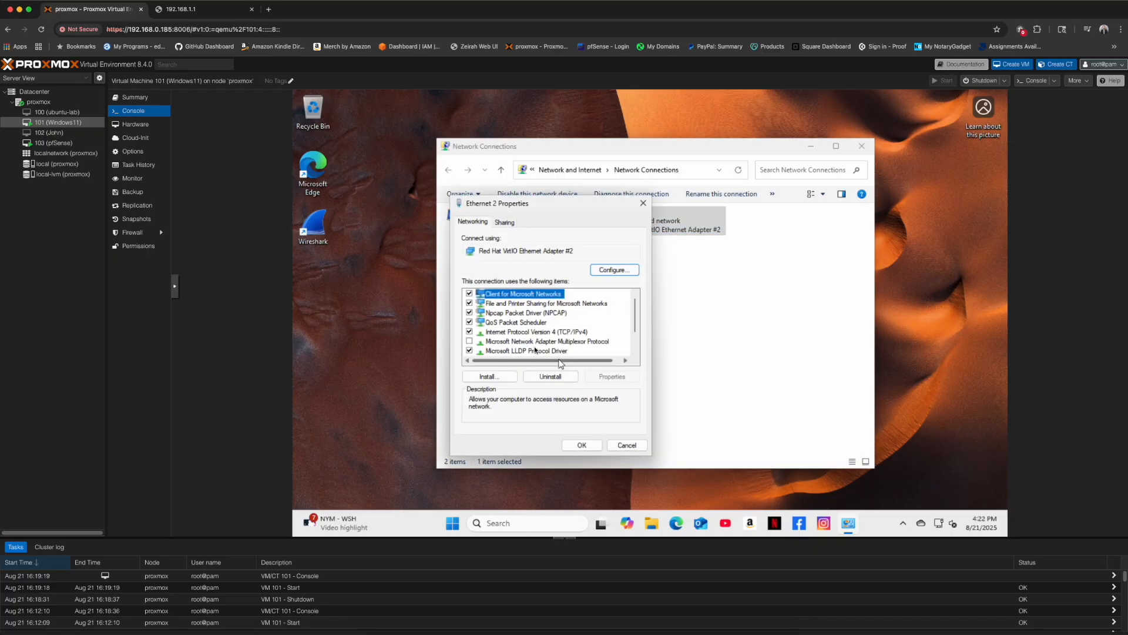
{"action": "left_click", "coordinate": [518, 332]}
{"action": "left_click", "coordinate": [612, 376]}
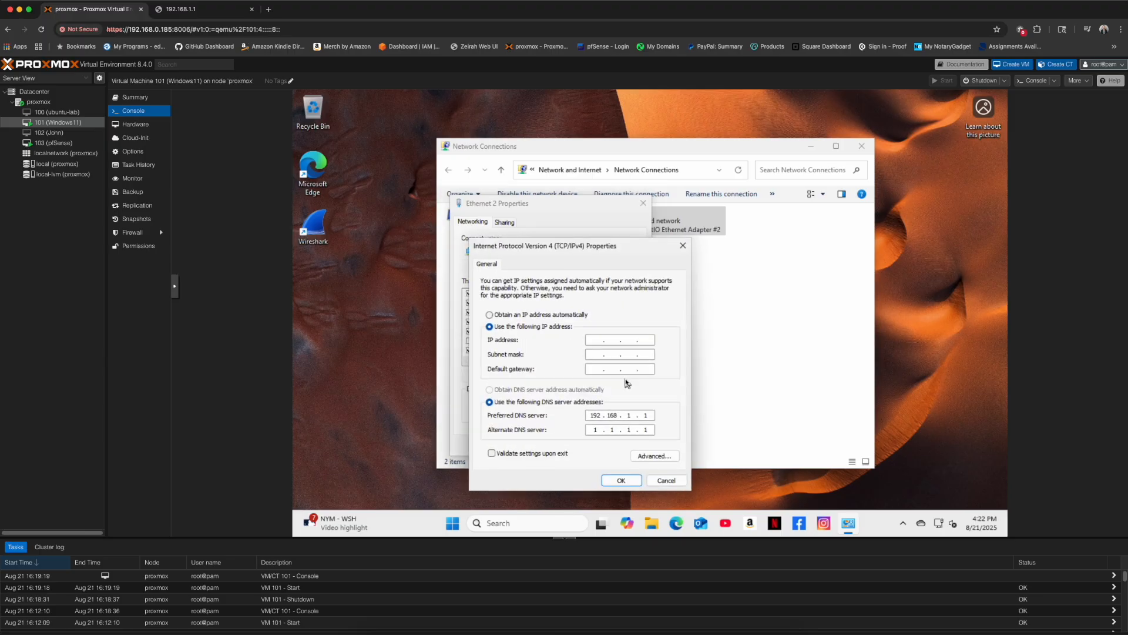
- Set Ethernet 2 to static IP 192.168.1.10 with gateway 192.168.1.1 and apply
{"action": "left_click", "coordinate": [597, 340]}
{"action": "type", "text": "192 . 168 . 1 . 10"}
{"action": "key", "text": "Tab"}
{"action": "key", "text": "Tab"}
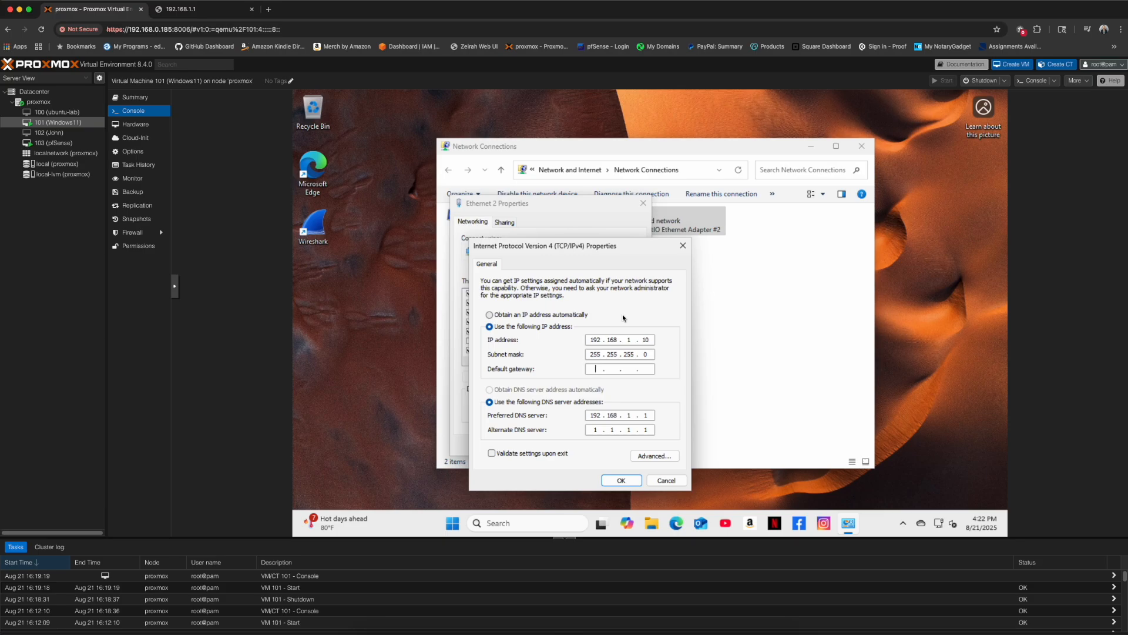
{"action": "type", "text": "192 . 168"}
{"action": "left_click", "coordinate": [631, 480]}
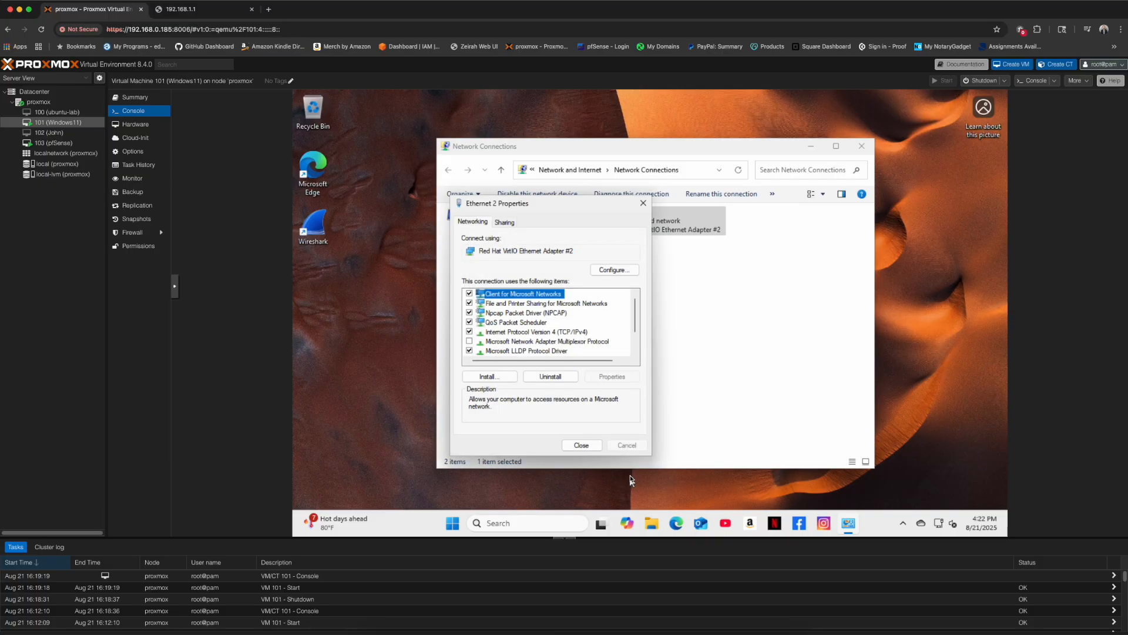
- Close the Ethernet 2 Properties and Network Connections windows
{"action": "left_click", "coordinate": [585, 446]}
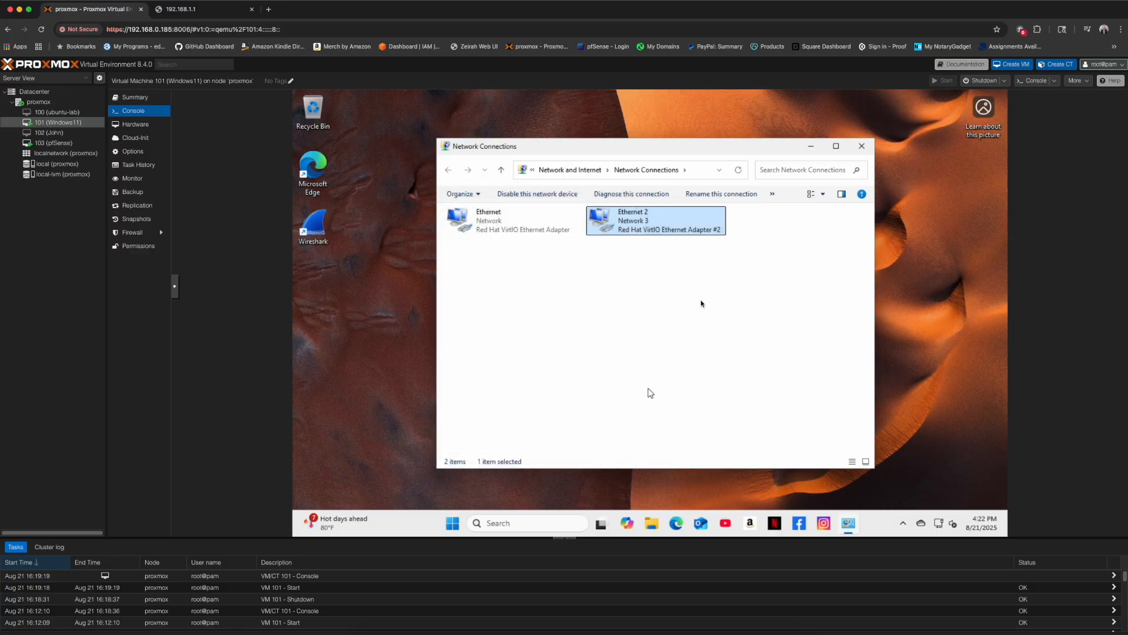
{"action": "left_click", "coordinate": [862, 146]}
{"action": "left_click", "coordinate": [539, 522]}
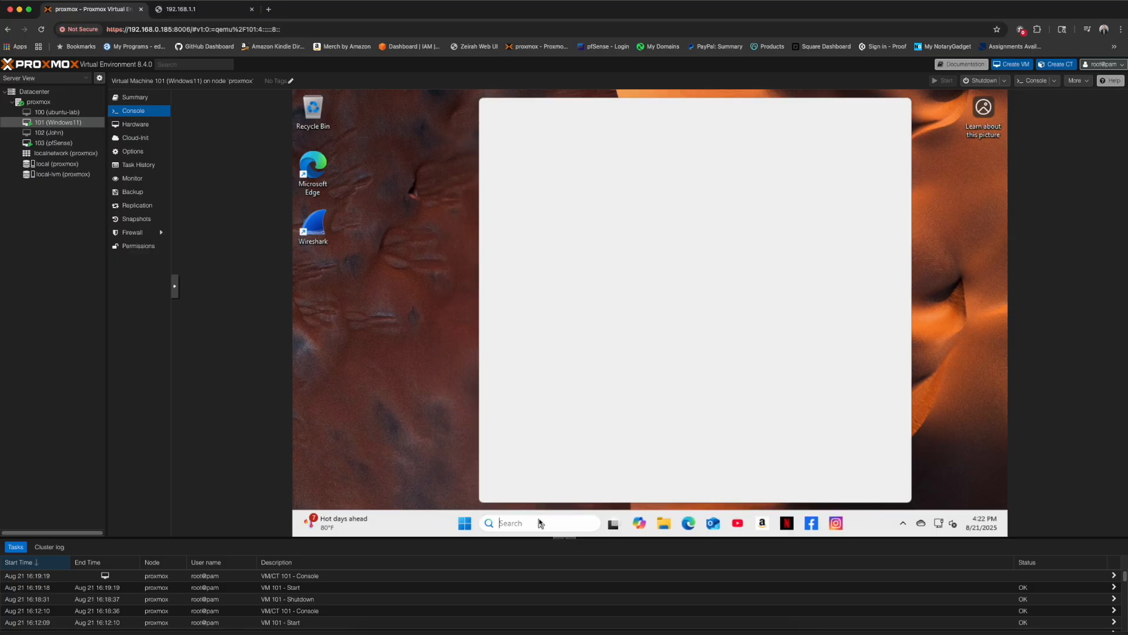
- Ping 192.168.1.1 from Command Prompt, getting 4 of 4 replies, then exit
{"action": "type", "text": "cmd"}
{"action": "key", "text": "Return"}
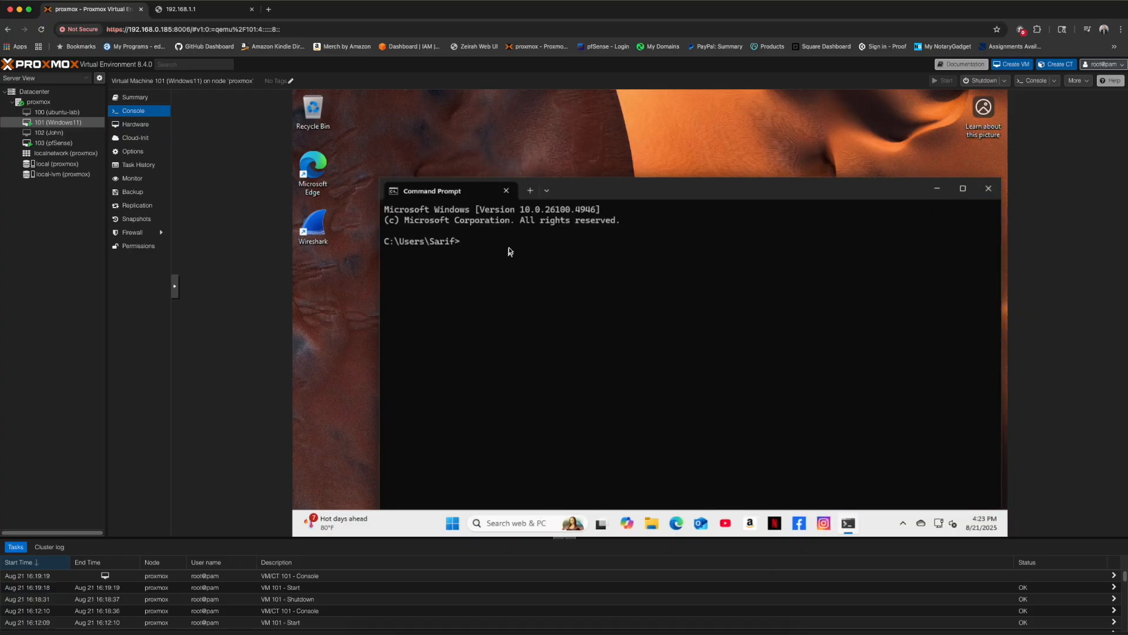
{"action": "type", "text": "ping"}
{"action": "type", "text": "192.168.1.1"}
{"action": "key", "text": "Return"}
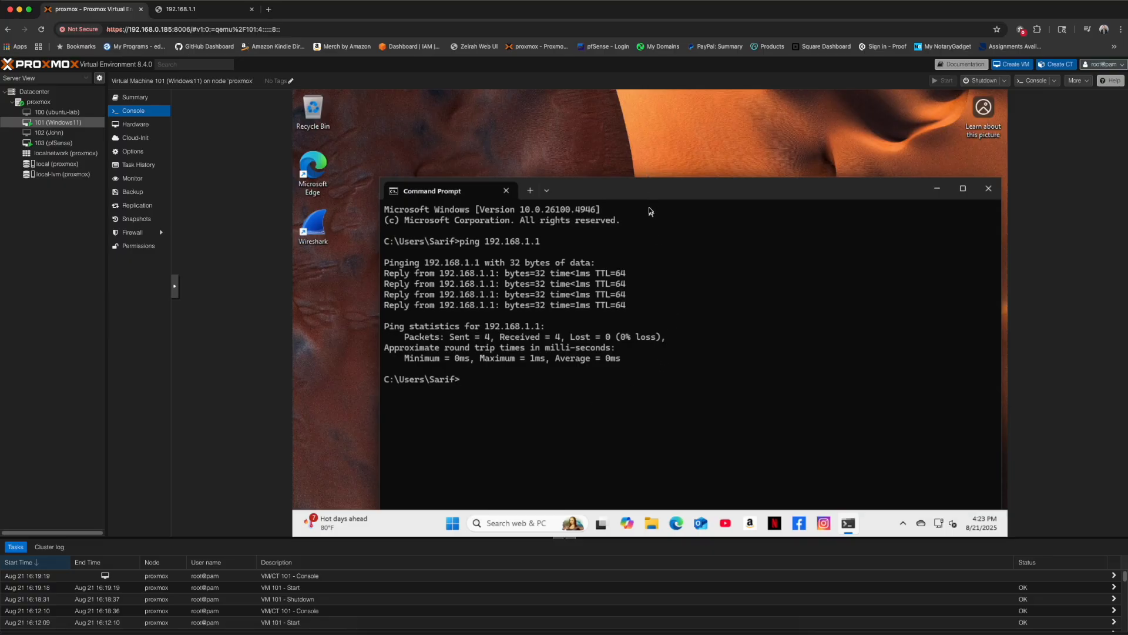
{"action": "type", "text": "exit"}
{"action": "key", "text": "Return"}
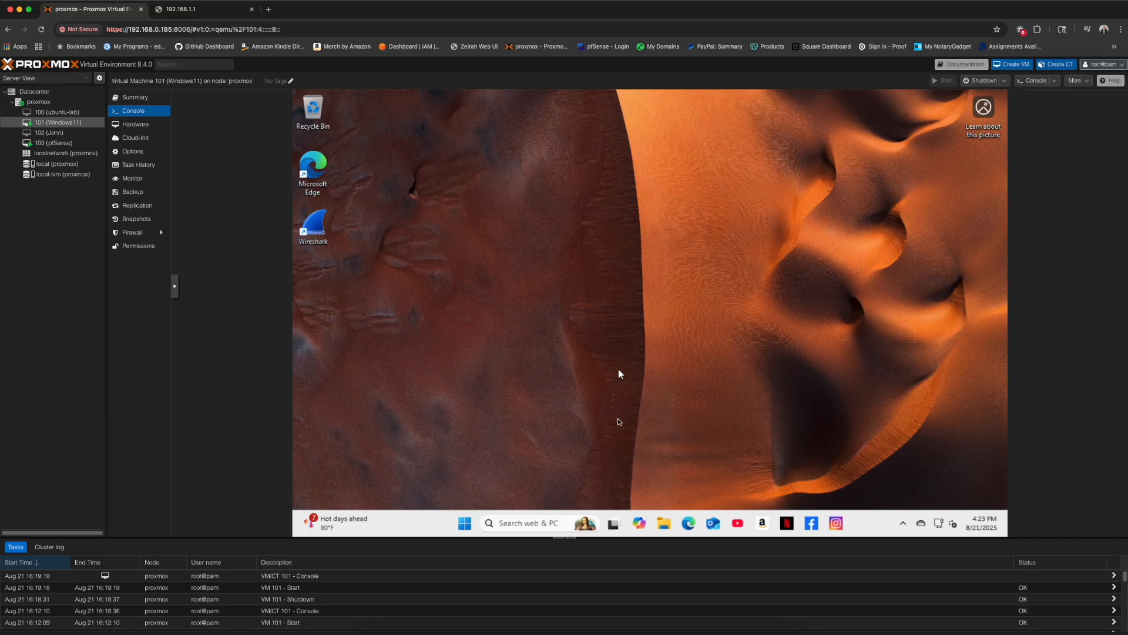
- Load 192.168.1.1 in Edge and add the pfSense login page to favorites
{"action": "left_click", "coordinate": [690, 525]}
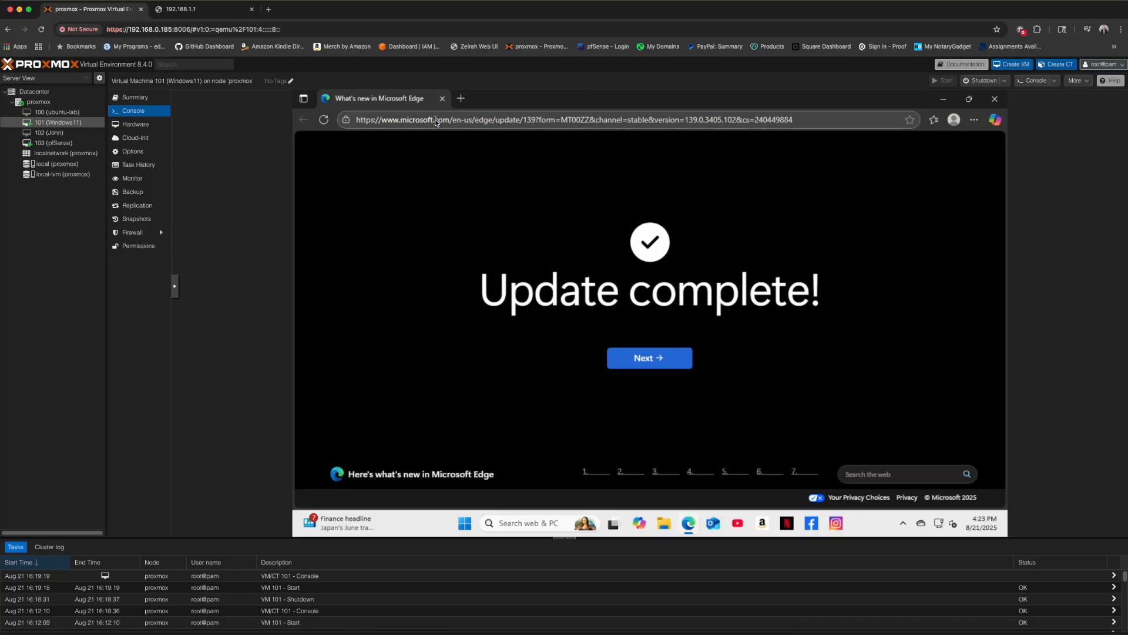
{"action": "left_click", "coordinate": [436, 122]}
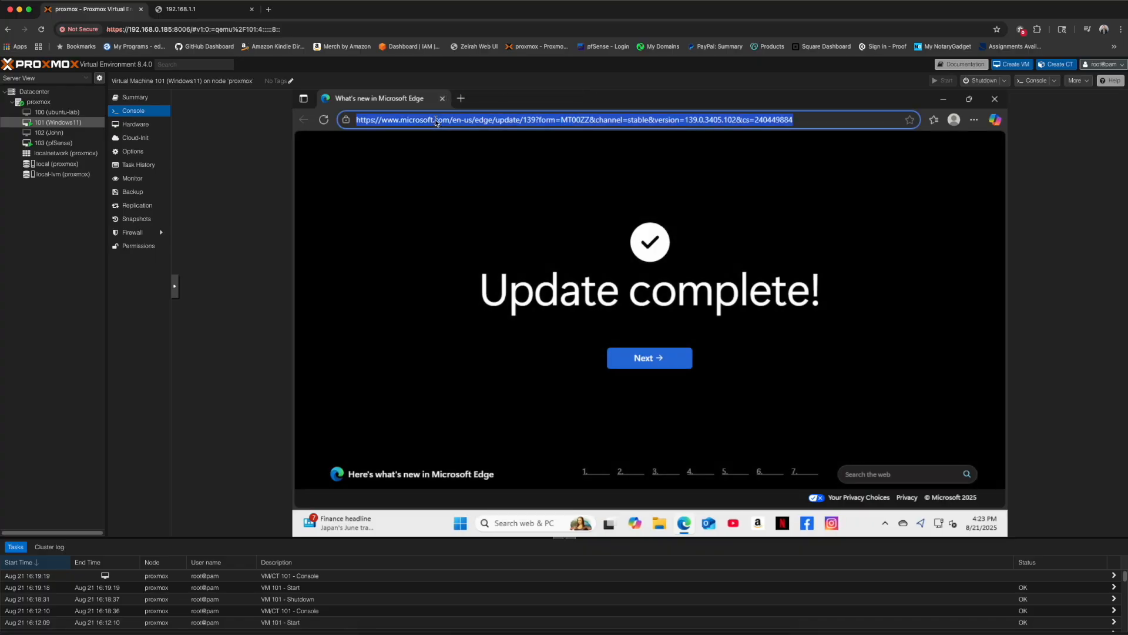
{"action": "type", "text": "192.168"}
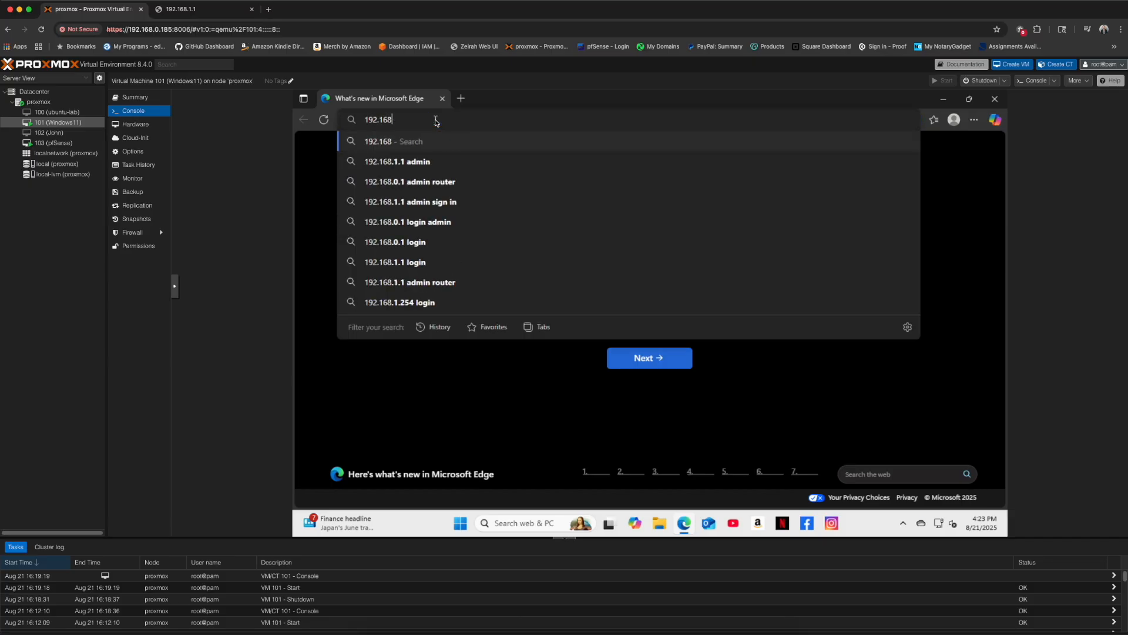
{"action": "type", "text": ".1.1"}
{"action": "key", "text": "Return"}
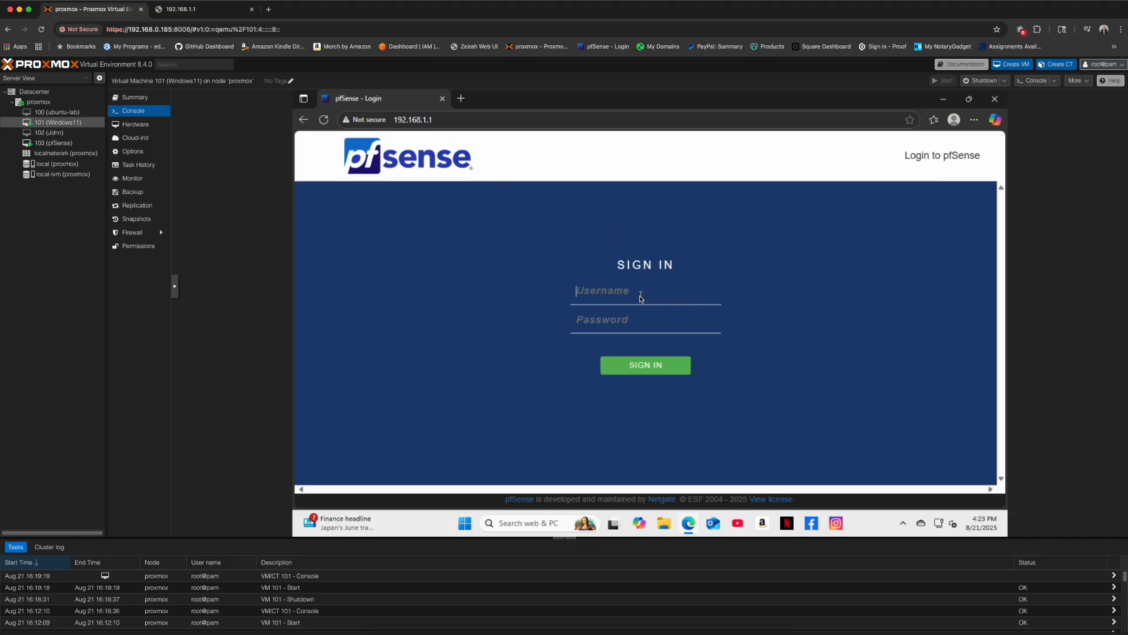
{"action": "left_click", "coordinate": [909, 120]}
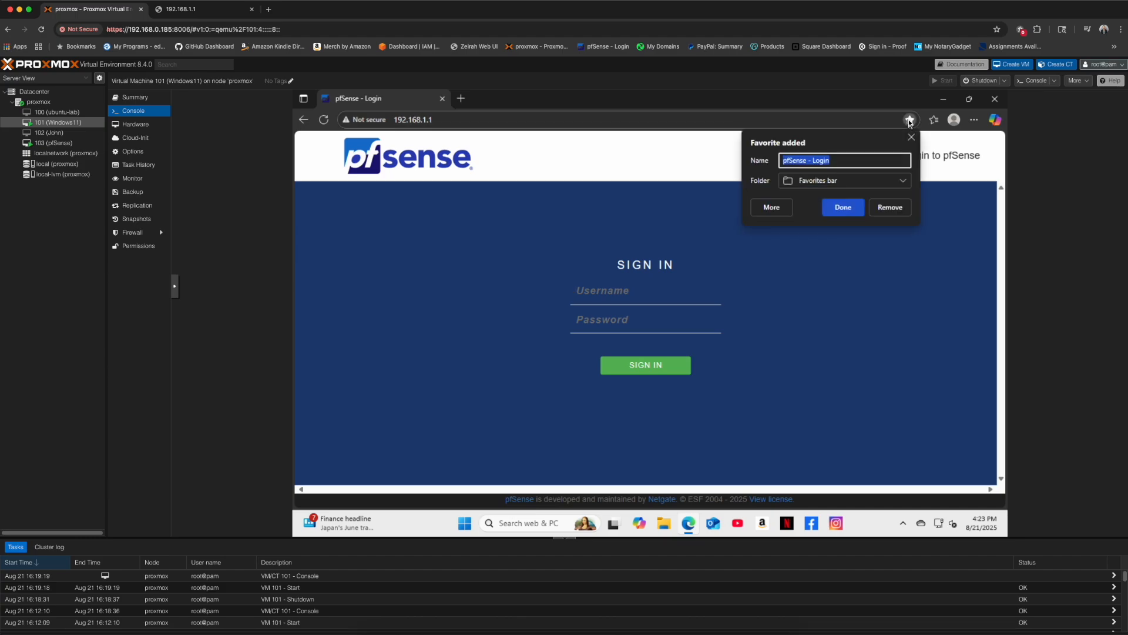
{"action": "left_click", "coordinate": [842, 207]}
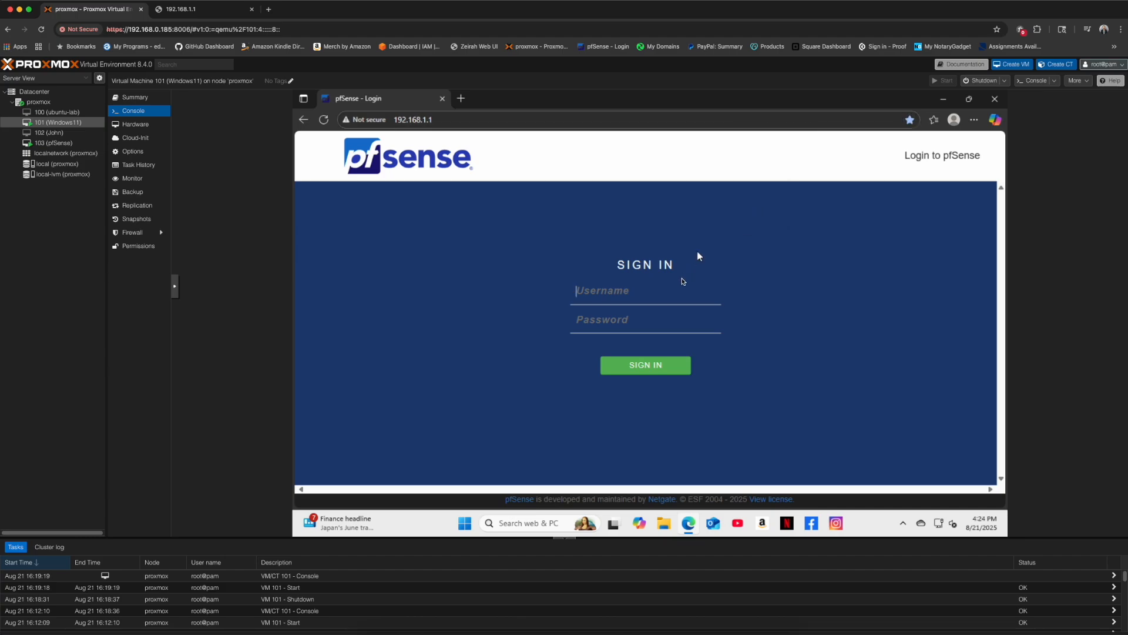
- Sign in to pfSense as admin and choose never to save the password
{"action": "left_click", "coordinate": [640, 292]}
{"action": "type", "text": "admin"}
{"action": "key", "text": "Tab"}
{"action": "type", "text": "password"}
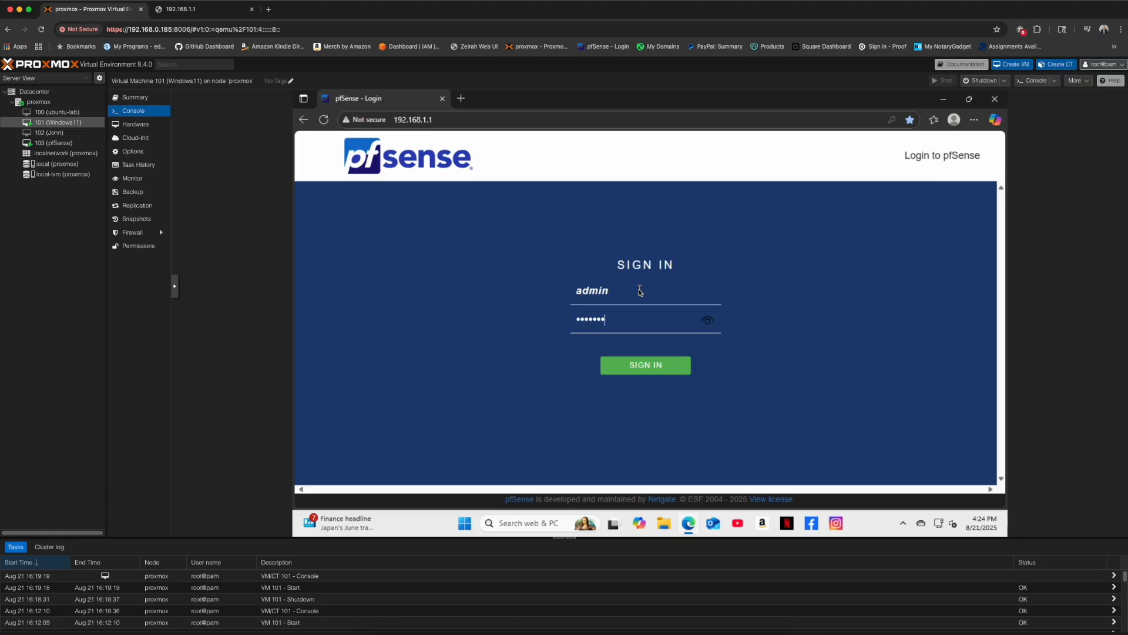
{"action": "type", "text": "•••"}
{"action": "key", "text": "Return"}
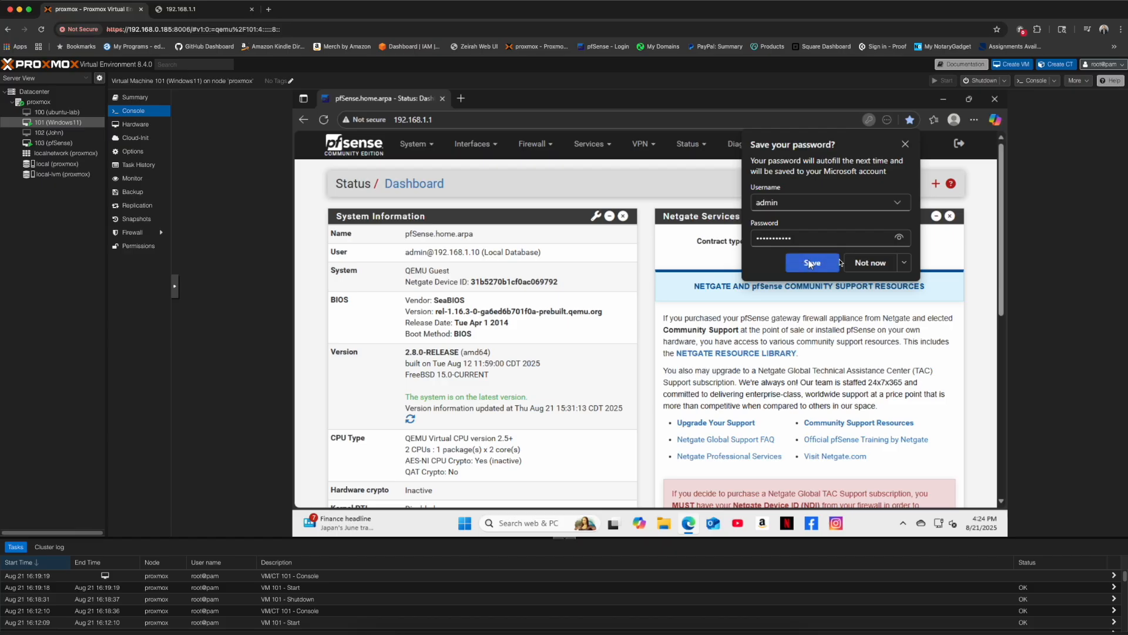
{"action": "left_click", "coordinate": [904, 263]}
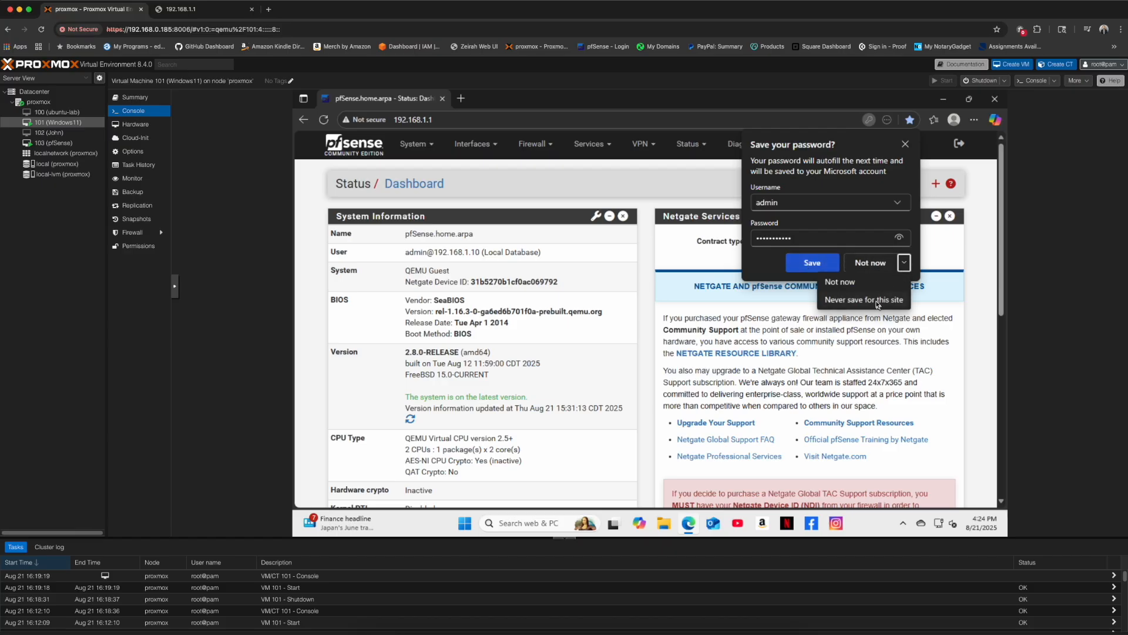
{"action": "left_click", "coordinate": [878, 302]}
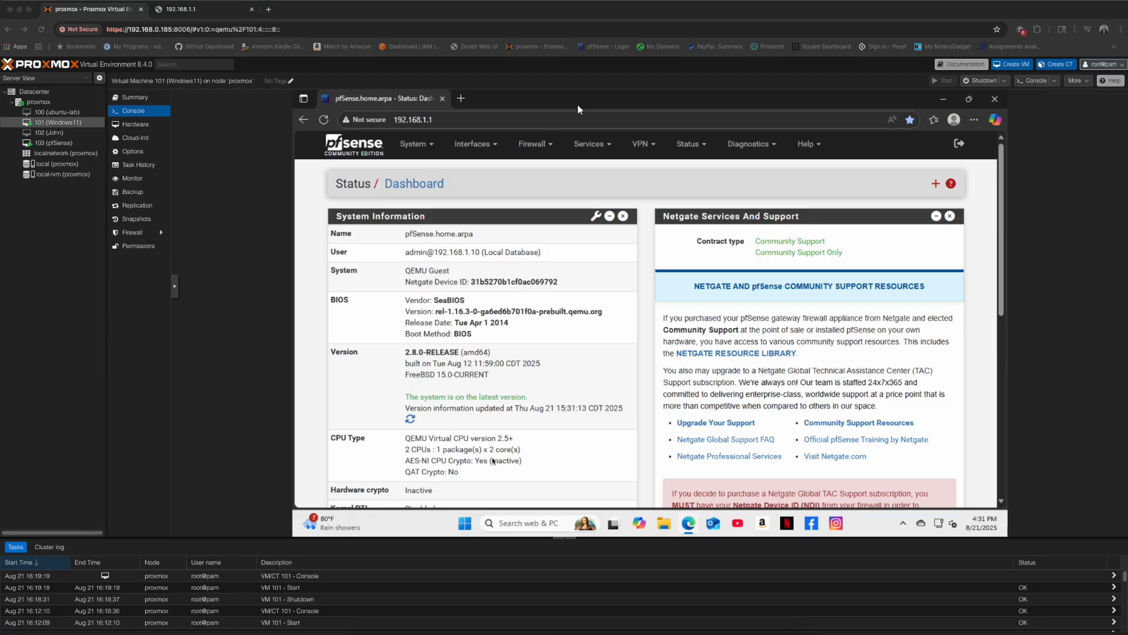
- Minimize Edge on the pfSense dashboard and bring up the network tray menu
{"action": "left_click", "coordinate": [577, 105]}
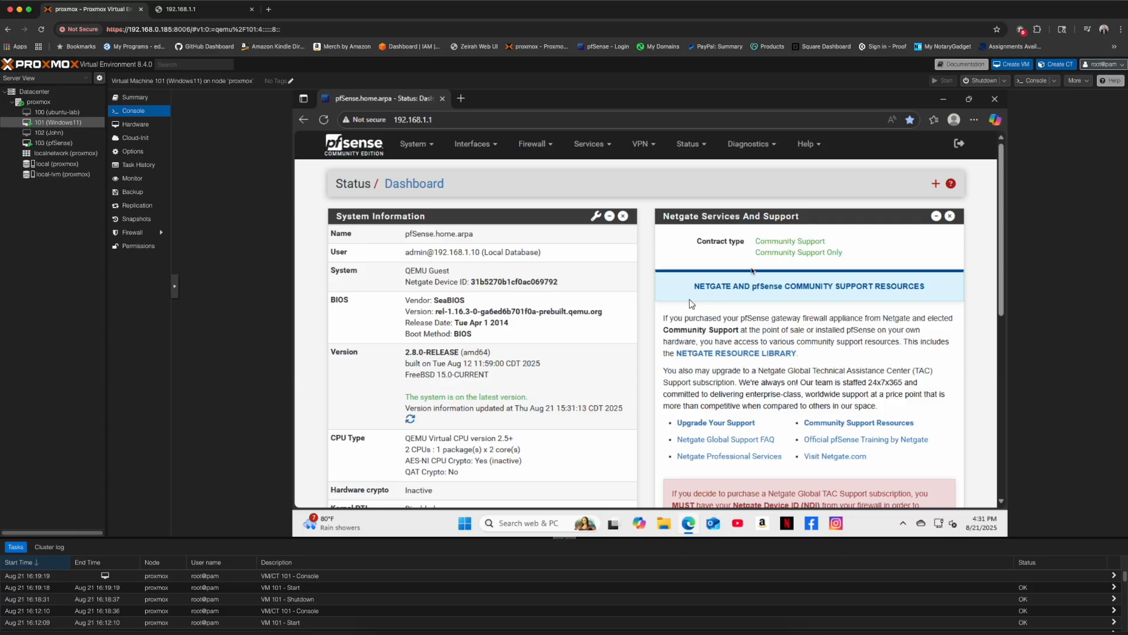
{"action": "left_click", "coordinate": [941, 100]}
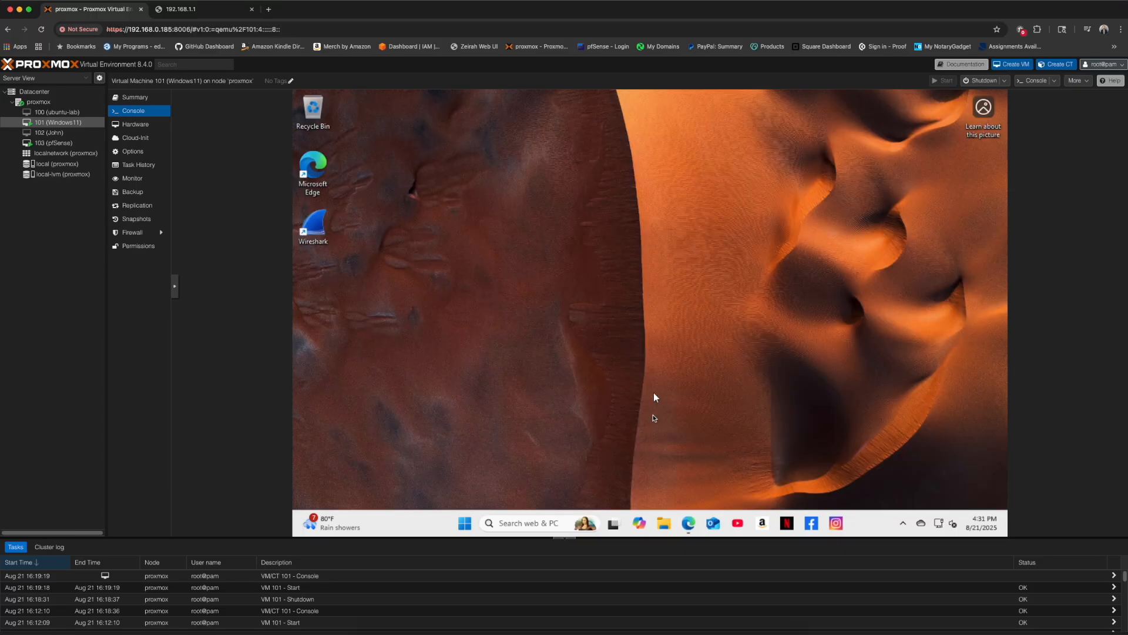
{"action": "right_click", "coordinate": [944, 525]}
- Go to the Ethernet connection's settings and edit its Automatic (DHCP) IP assignment
{"action": "left_click", "coordinate": [942, 496]}
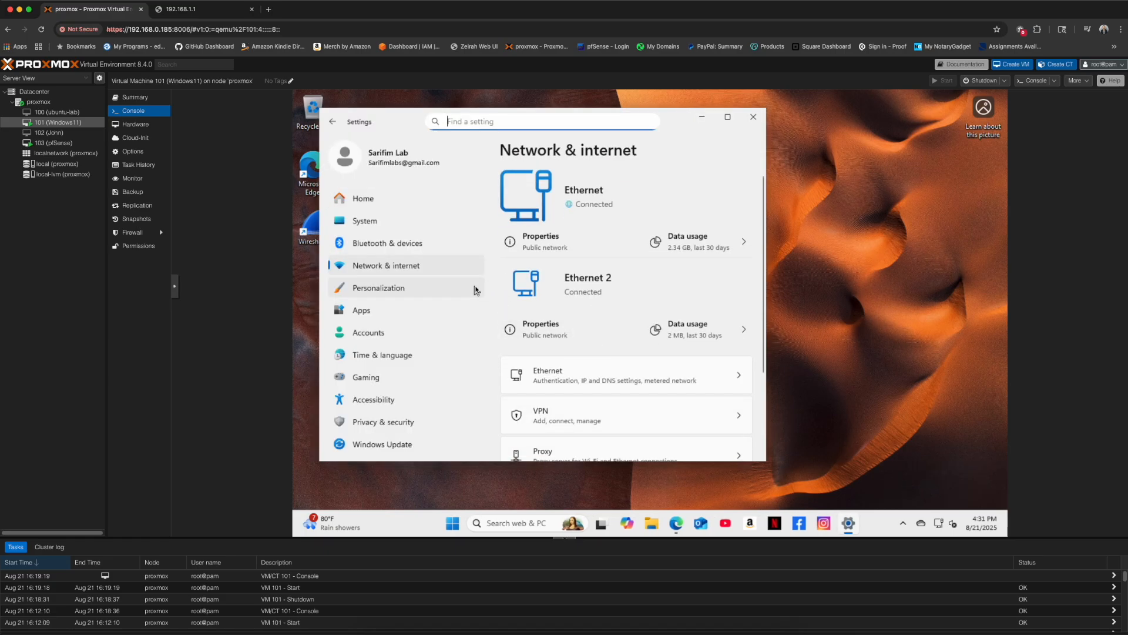
{"action": "left_click", "coordinate": [564, 377]}
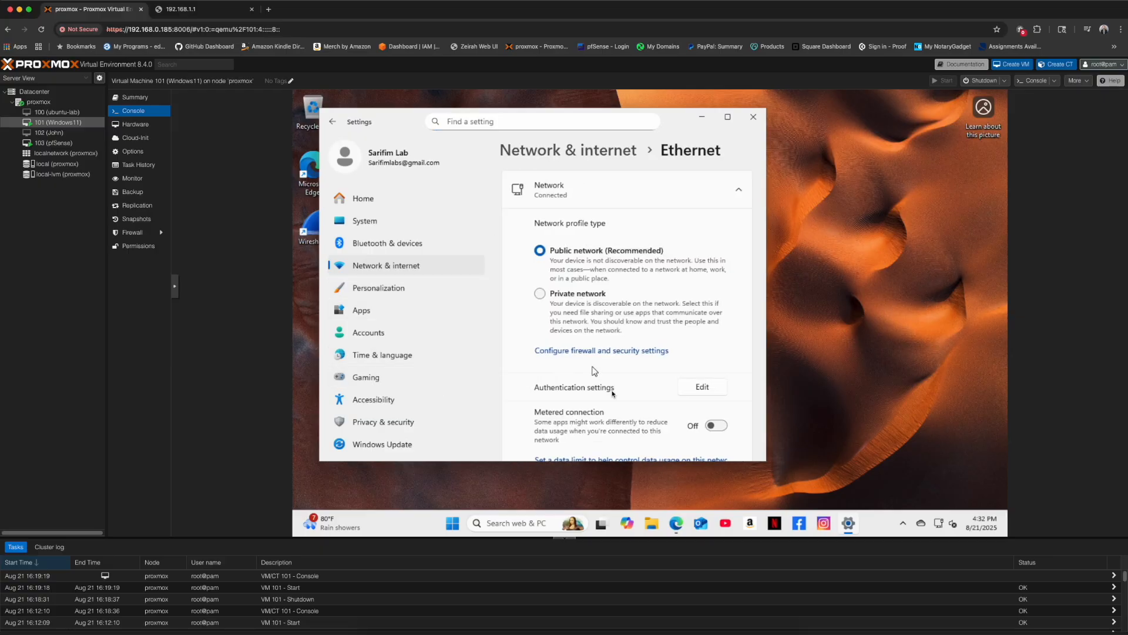
{"action": "scroll", "coordinate": [631, 403], "scroll_direction": "down", "scroll_amount": 3}
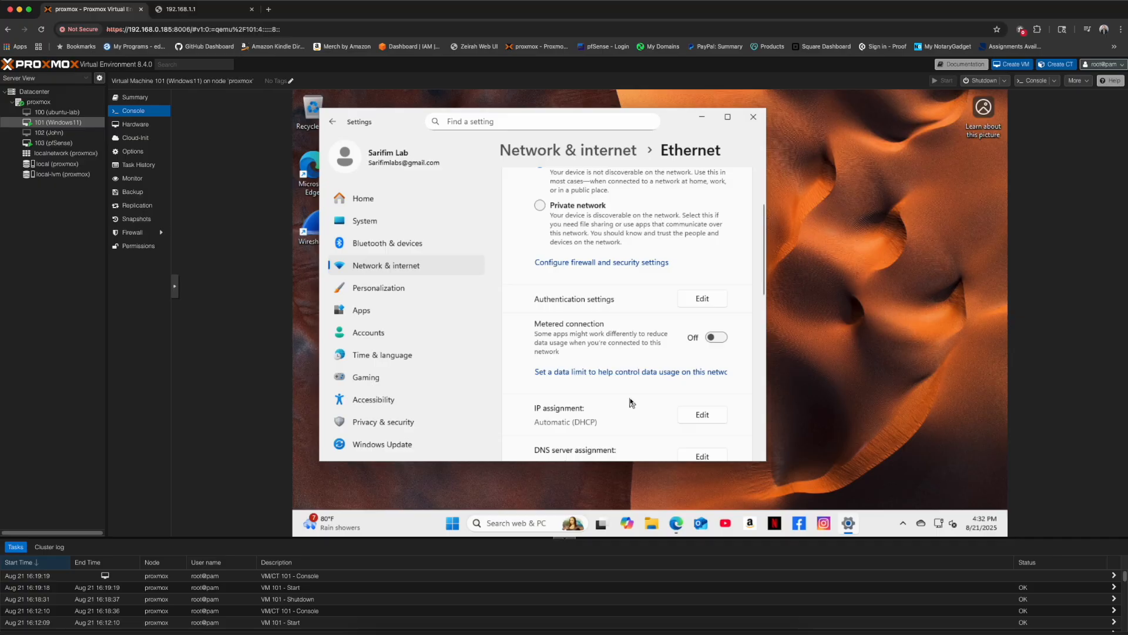
{"action": "scroll", "coordinate": [630, 402], "scroll_direction": "down", "scroll_amount": 3}
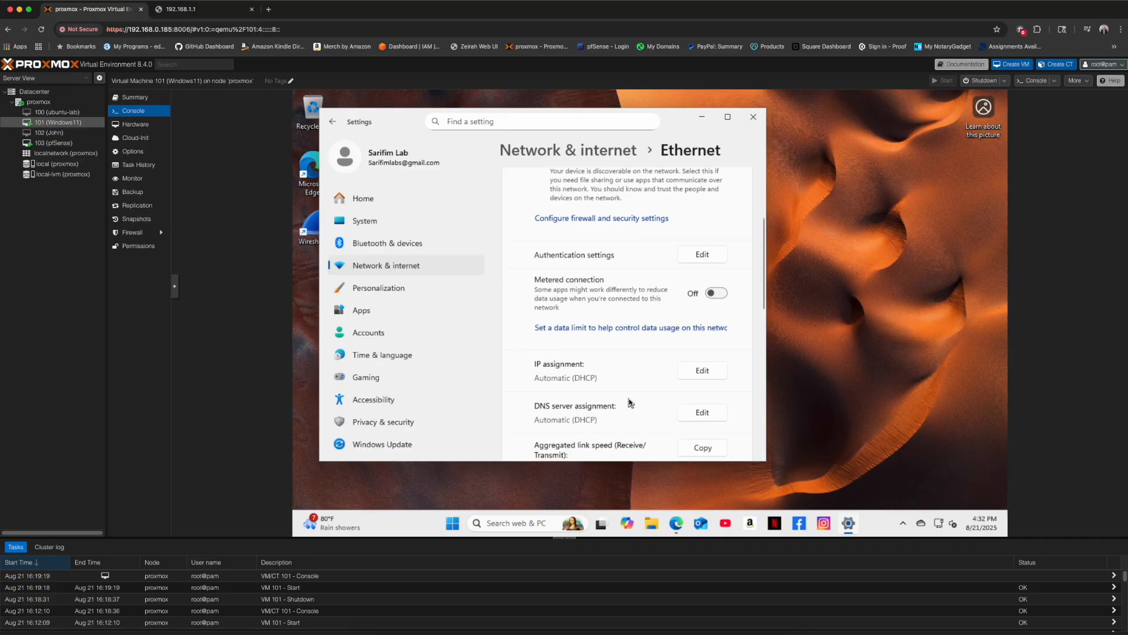
{"action": "scroll", "coordinate": [629, 402], "scroll_direction": "down", "scroll_amount": 3}
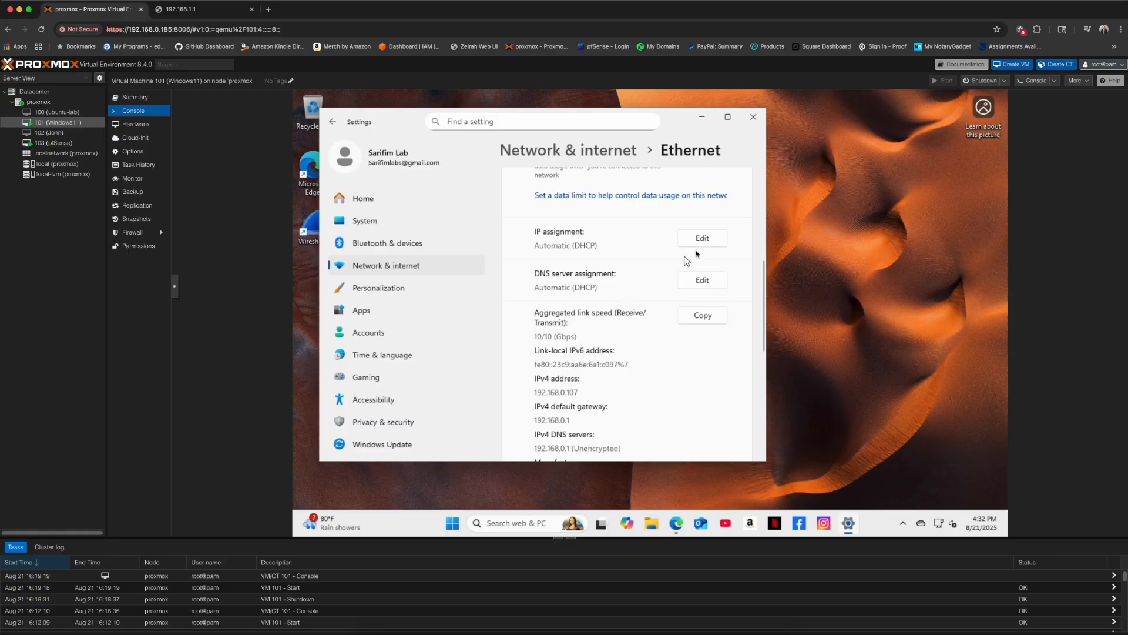
{"action": "left_click", "coordinate": [702, 238]}
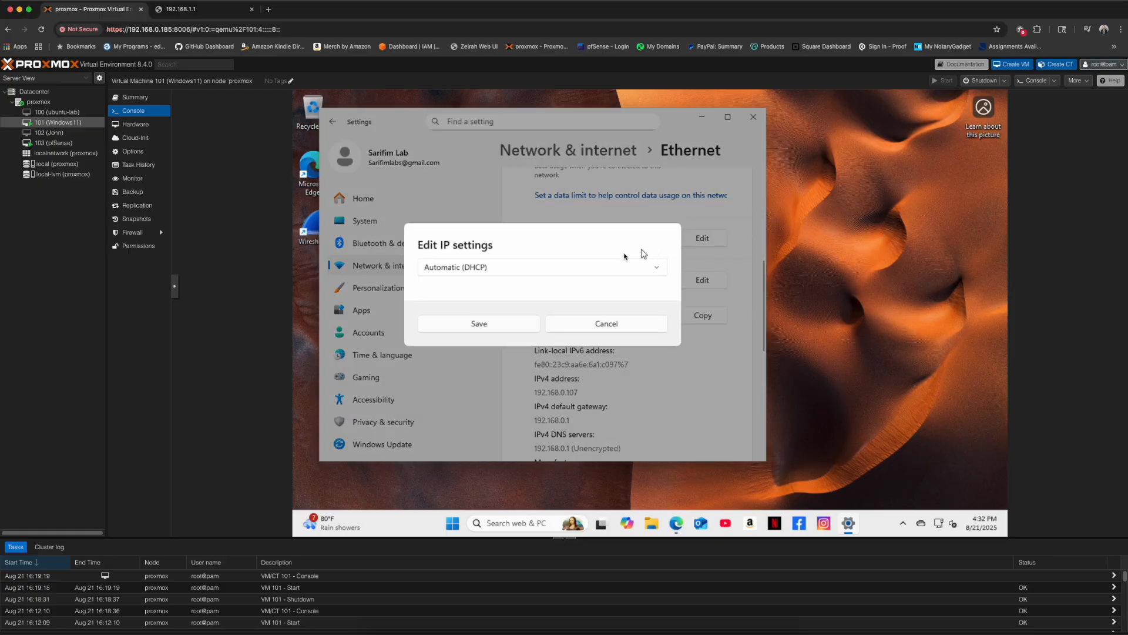
- Switch IP assignment to Manual IPv4 with address 192.168.1.100 and mask 255.255.255.0
{"action": "left_click", "coordinate": [556, 270]}
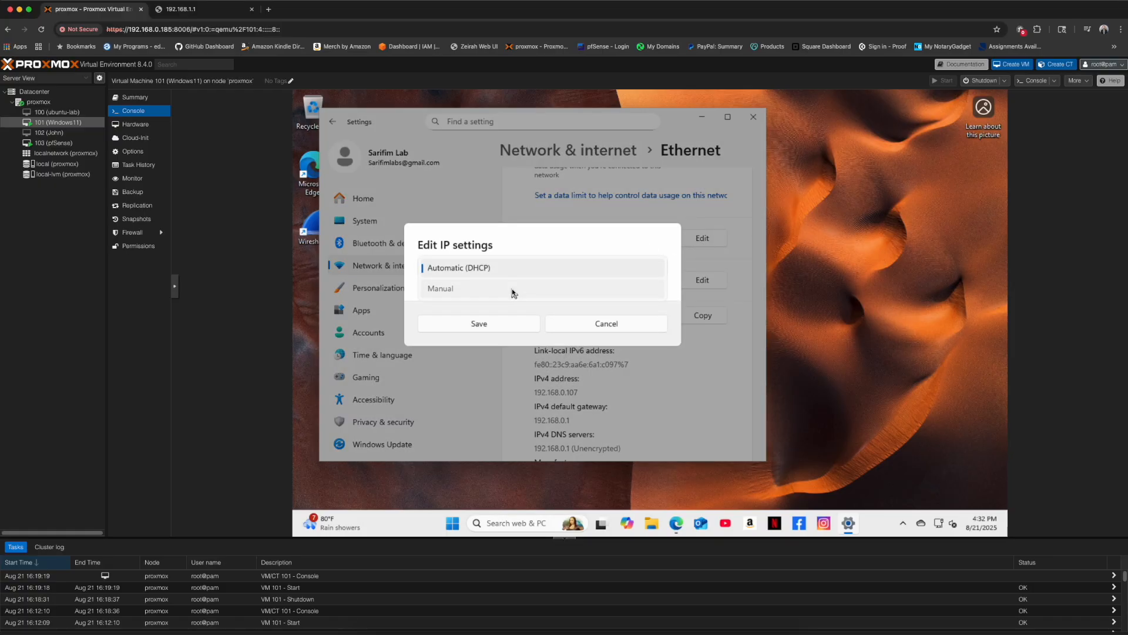
{"action": "left_click", "coordinate": [512, 288]}
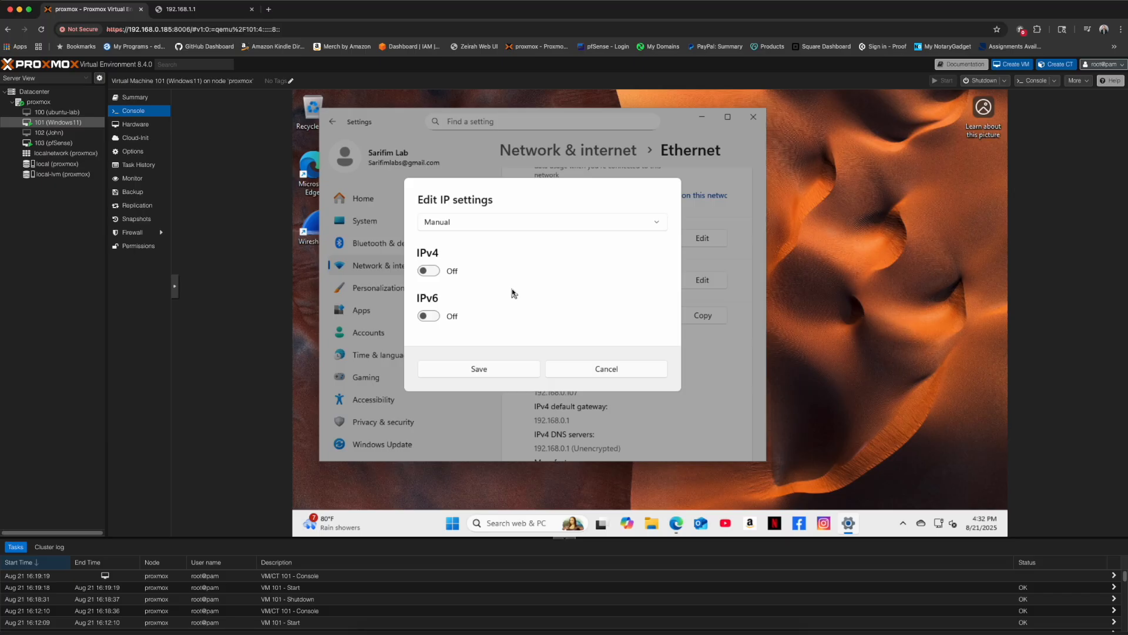
{"action": "left_click", "coordinate": [430, 271]}
{"action": "left_click", "coordinate": [460, 247]}
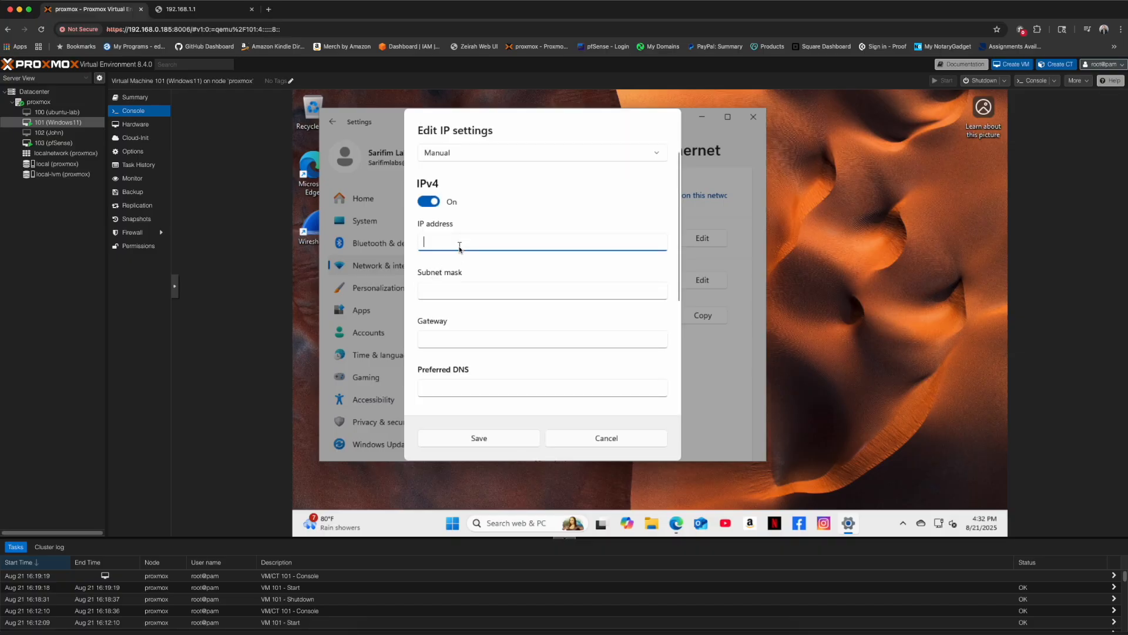
{"action": "type", "text": "192.168.1.190"}
{"action": "key", "text": "Tab"}
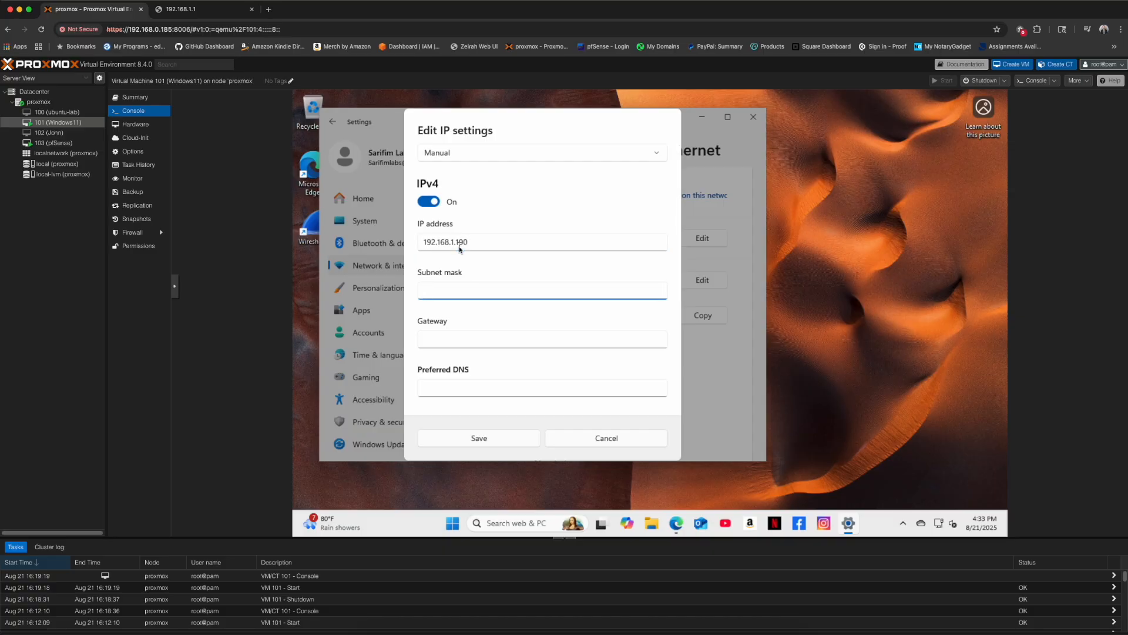
{"action": "type", "text": "255.255.255.0"}
{"action": "key", "text": "Tab"}
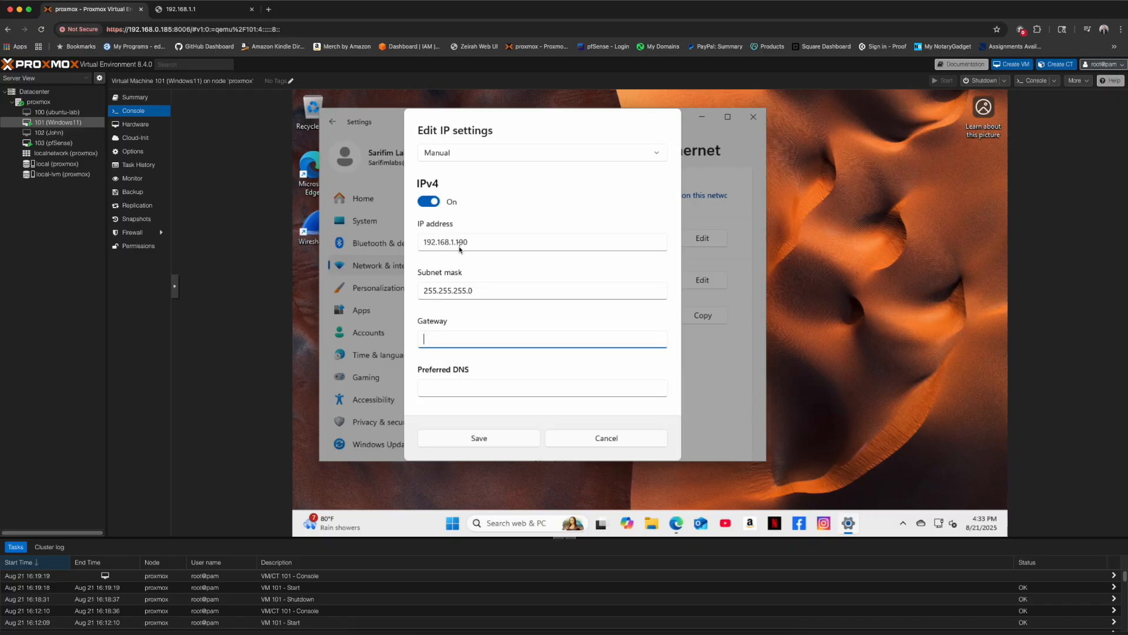
- Enter 192.168.1.1 as gateway and preferred DNS, then save
{"action": "type", "text": "192.168.1.1"}
{"action": "key", "text": "Tab"}
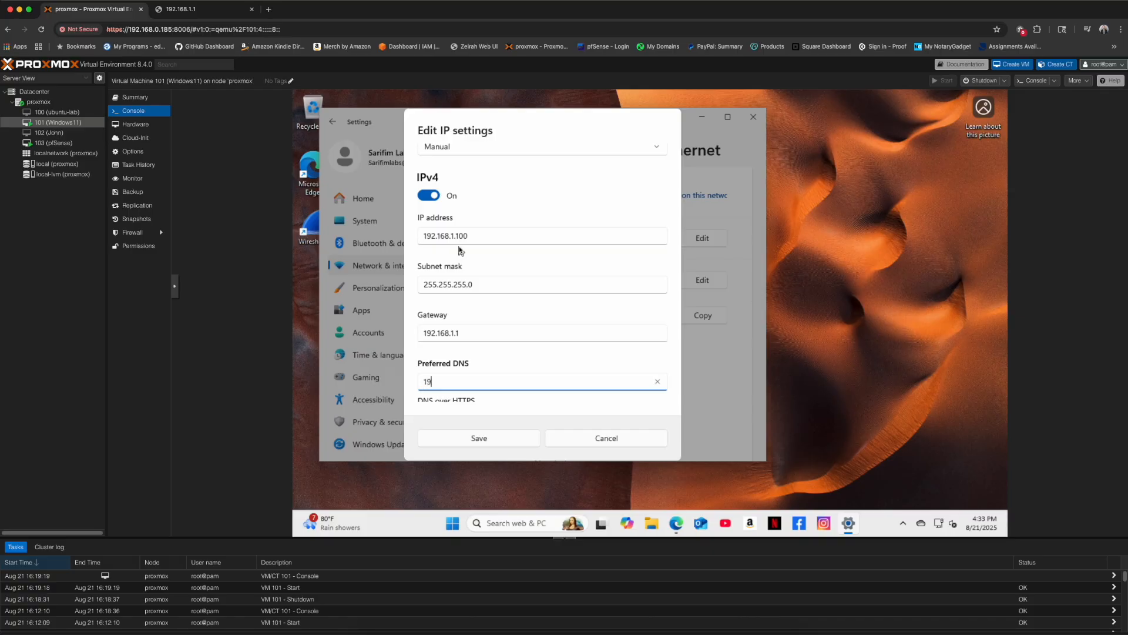
{"action": "type", "text": "68.1.1"}
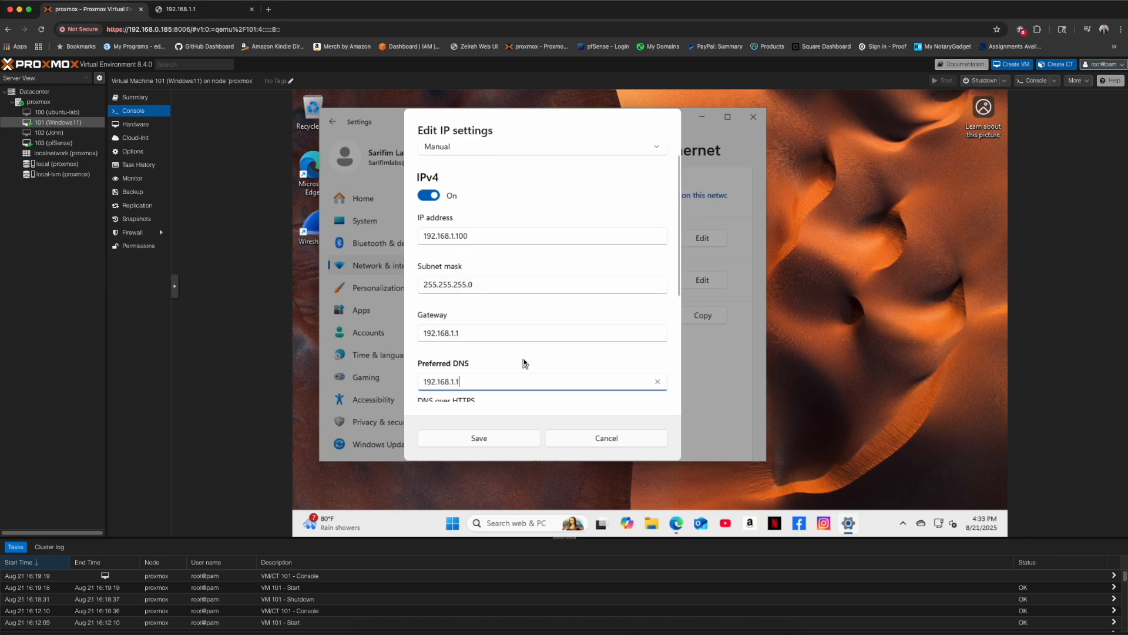
{"action": "scroll", "coordinate": [532, 358], "scroll_direction": "down", "scroll_amount": 5}
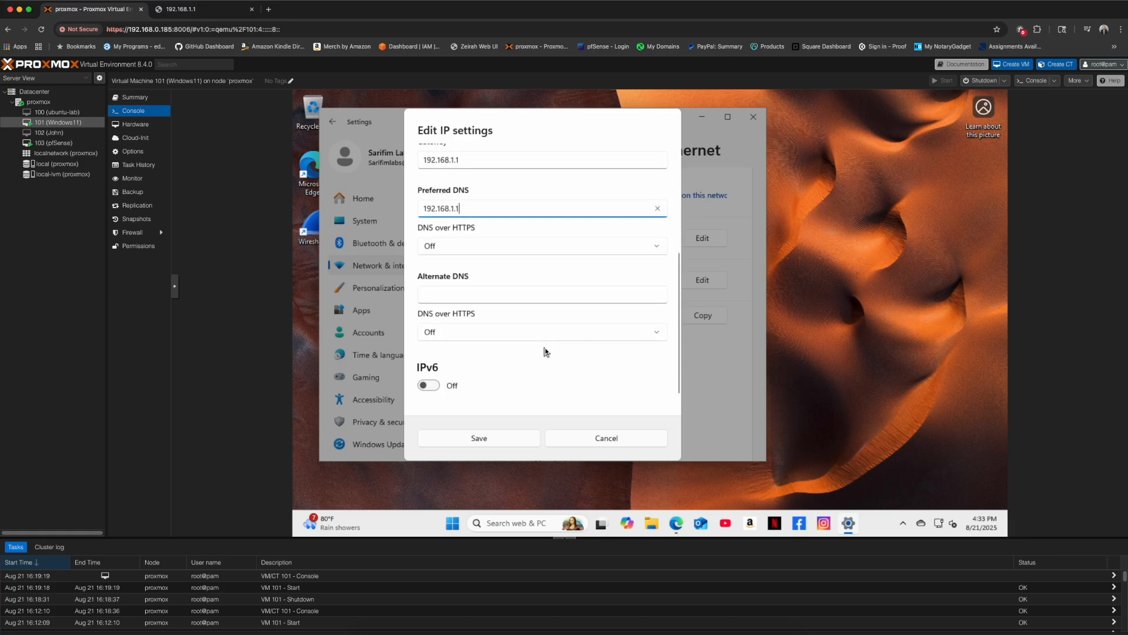
{"action": "left_click", "coordinate": [502, 439]}
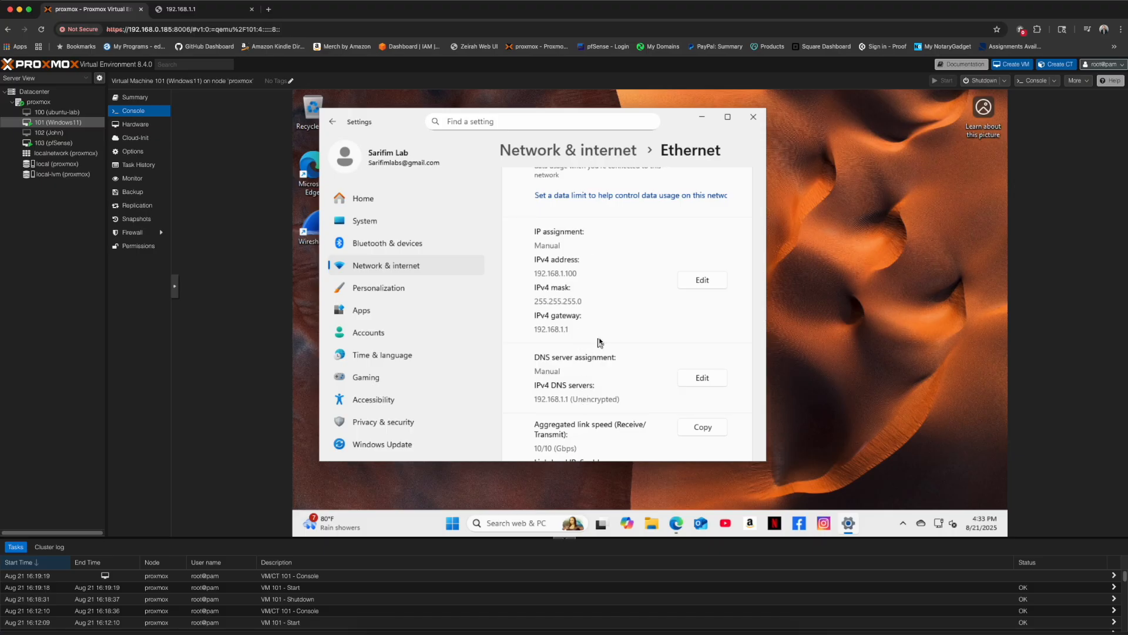
- Close Windows Settings, reboot VM 101, and restart the stopped guest so it reaches the lock screen
{"action": "left_click", "coordinate": [752, 117]}
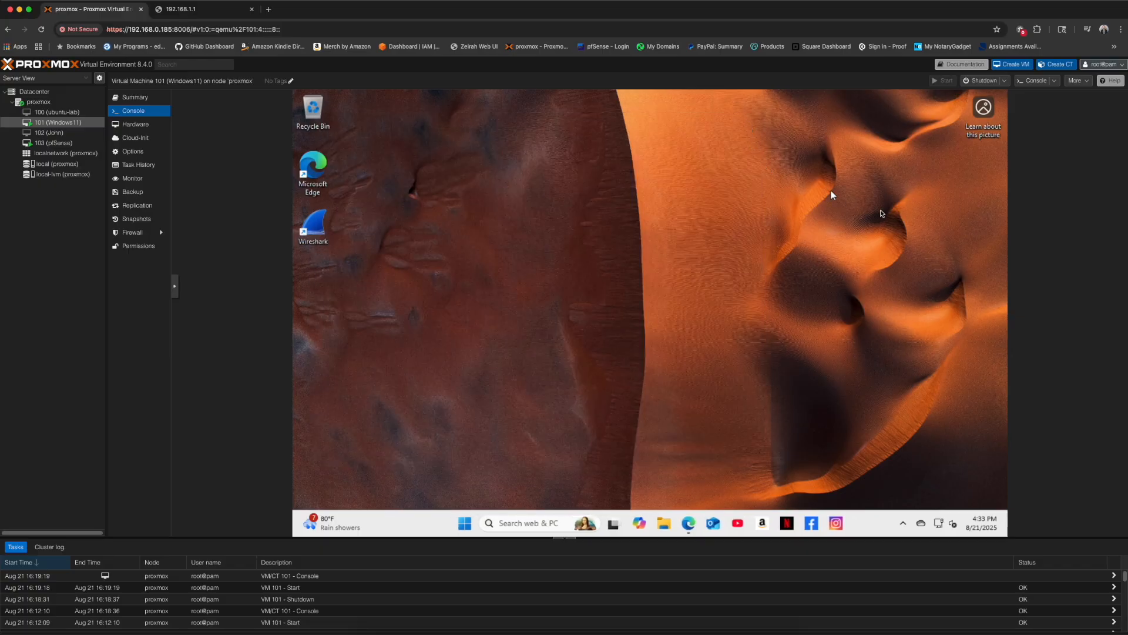
{"action": "left_click", "coordinate": [1001, 86]}
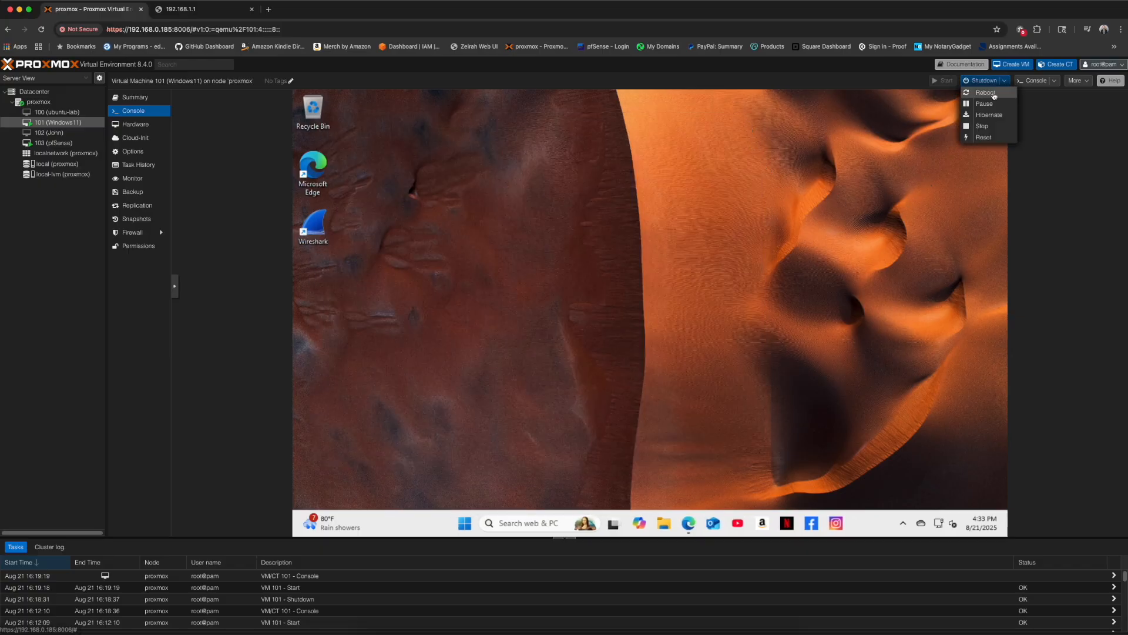
{"action": "left_click", "coordinate": [982, 93]}
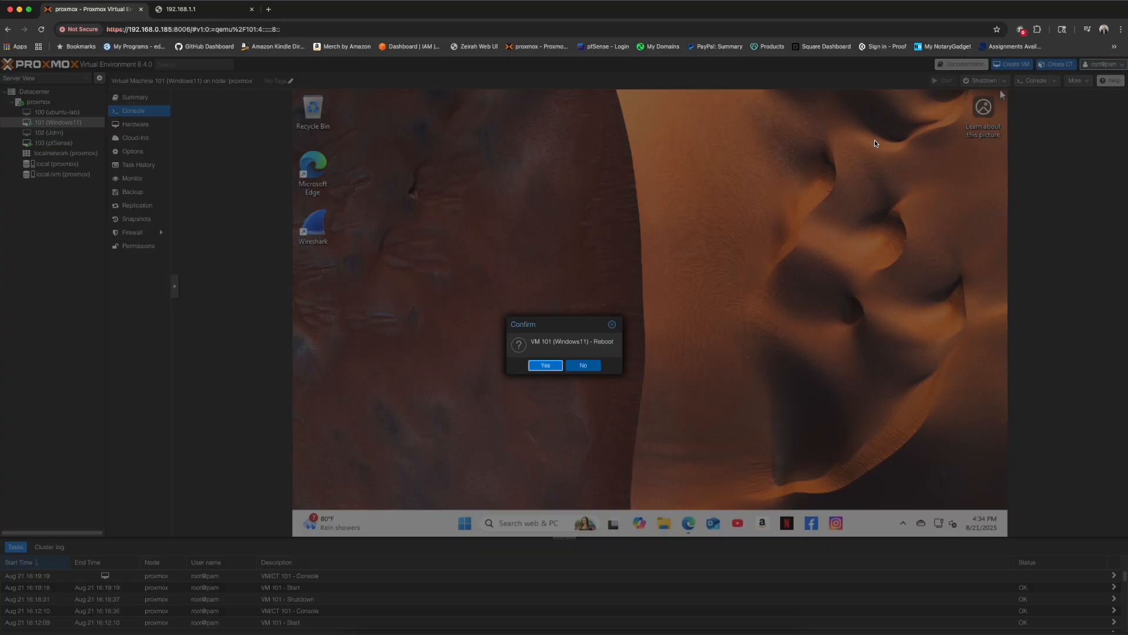
{"action": "left_click", "coordinate": [546, 366]}
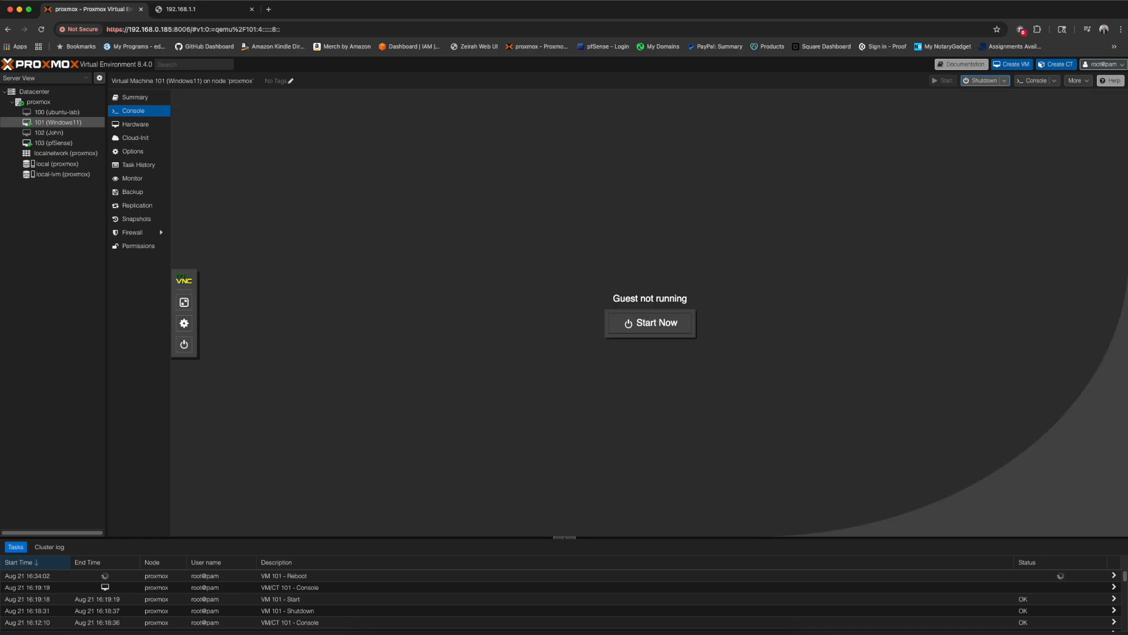
{"action": "left_click", "coordinate": [649, 322]}
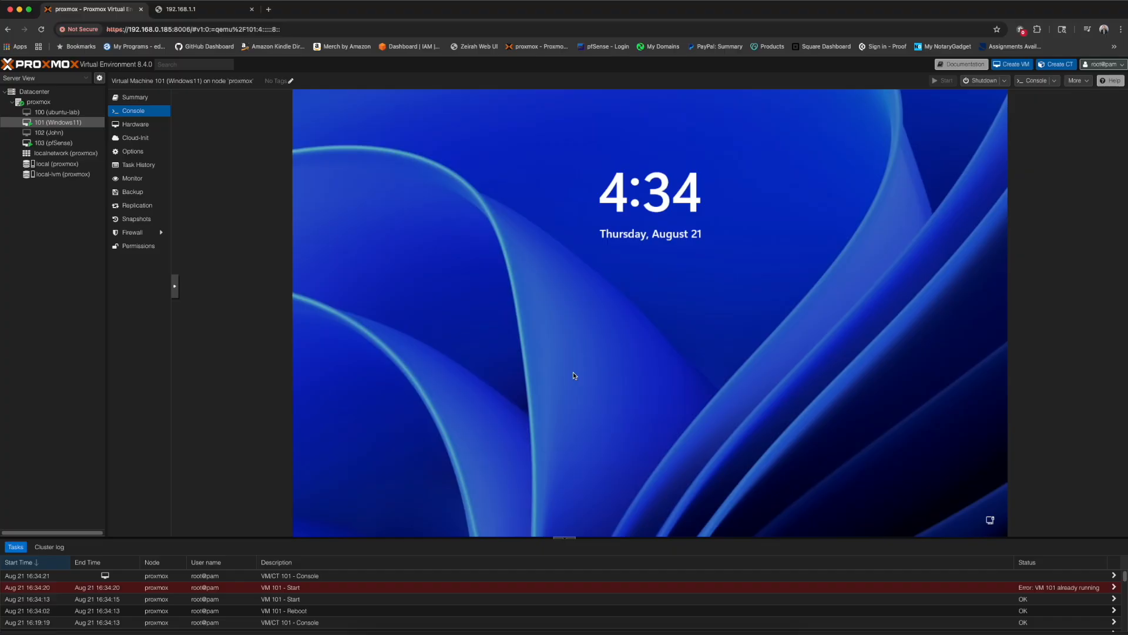
- Sign into Windows and ping 192.168.1.1 from Command Prompt, then exit it
{"action": "left_click", "coordinate": [574, 374]}
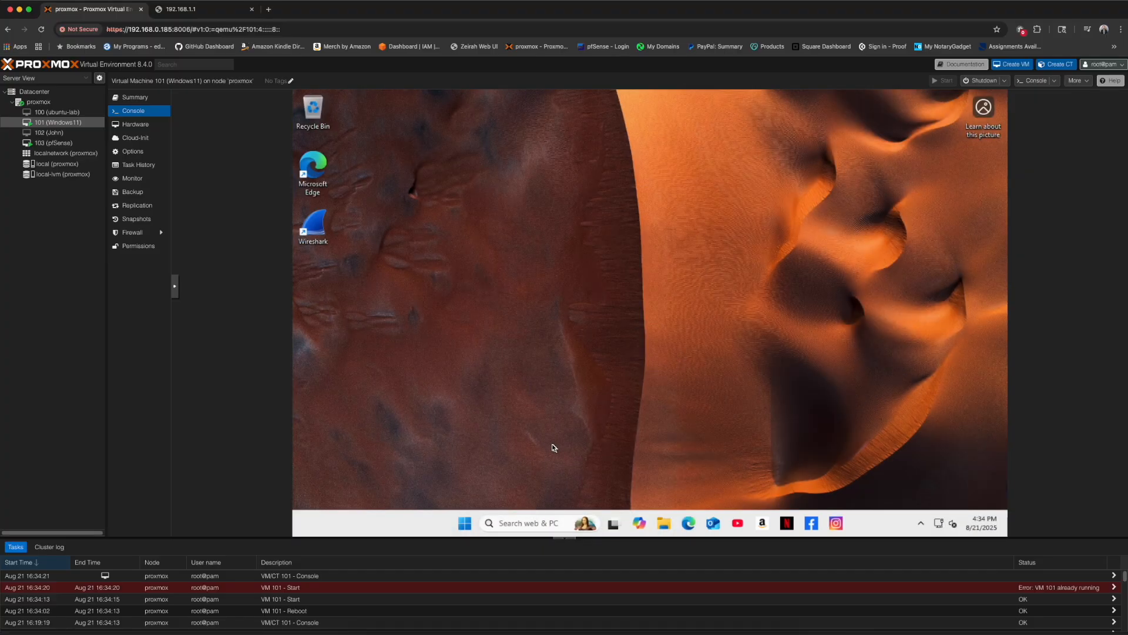
{"action": "left_click", "coordinate": [524, 522]}
{"action": "type", "text": "cm"}
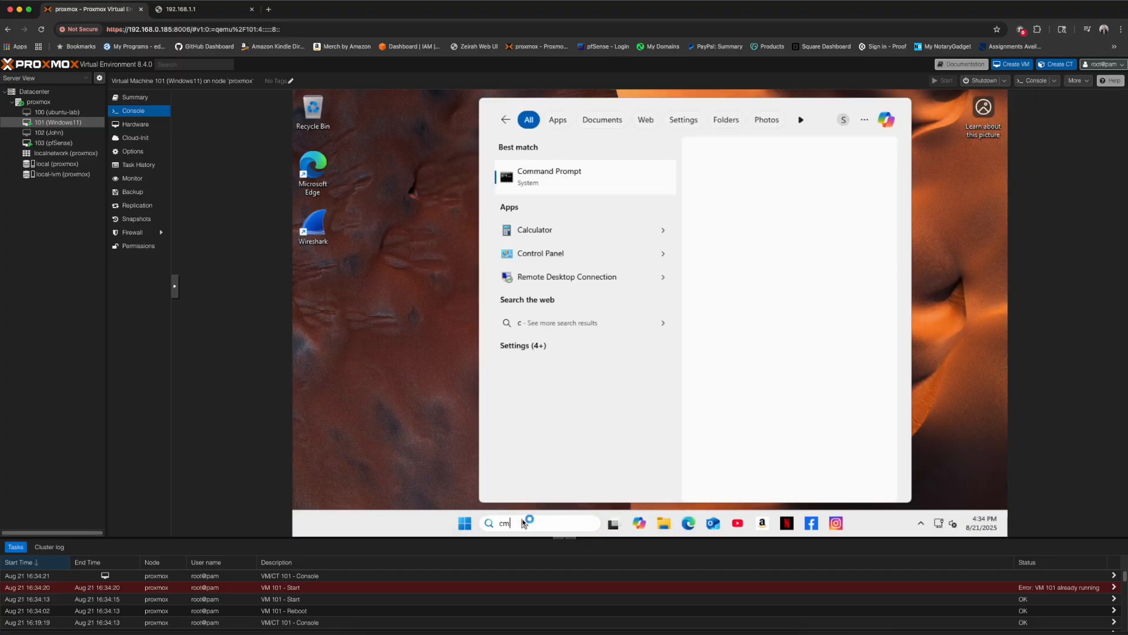
{"action": "key", "text": "Return"}
{"action": "type", "text": "ping 192.168.1.1"}
{"action": "key", "text": "Return"}
{"action": "type", "text": "exit"}
{"action": "key", "text": "Return"}
- Log into the pfSense web interface at 192.168.1.1 as admin and open the firewall rules
{"action": "left_click", "coordinate": [688, 522]}
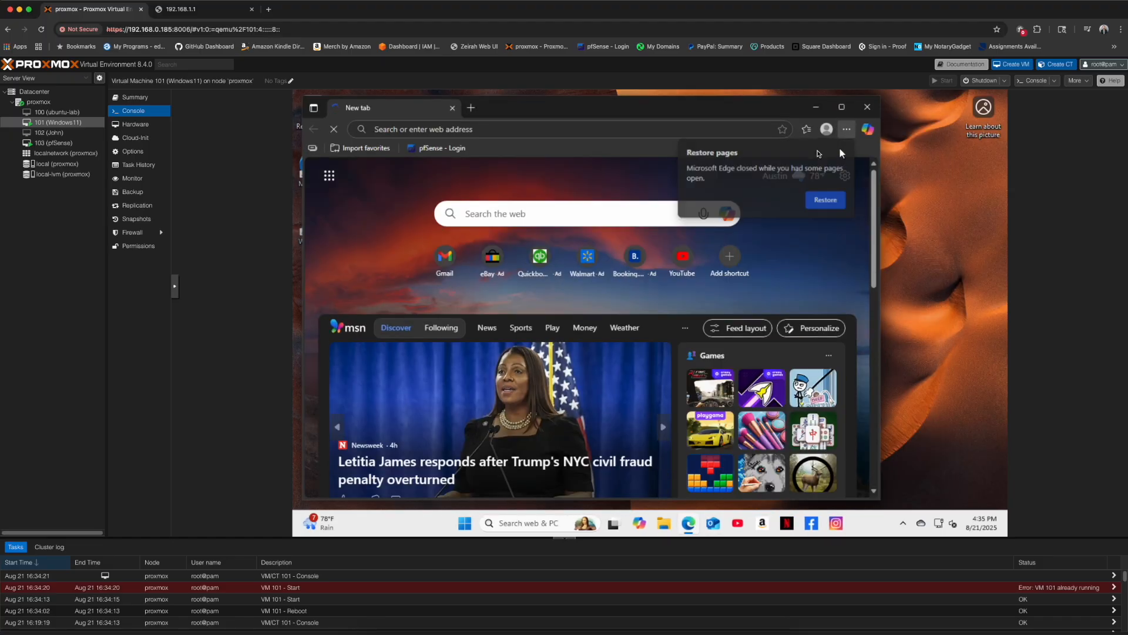
{"action": "left_click", "coordinate": [446, 149]}
{"action": "left_click", "coordinate": [583, 303]}
{"action": "type", "text": "admin"}
{"action": "key", "text": "Tab"}
{"action": "type", "text": "••••••••••"}
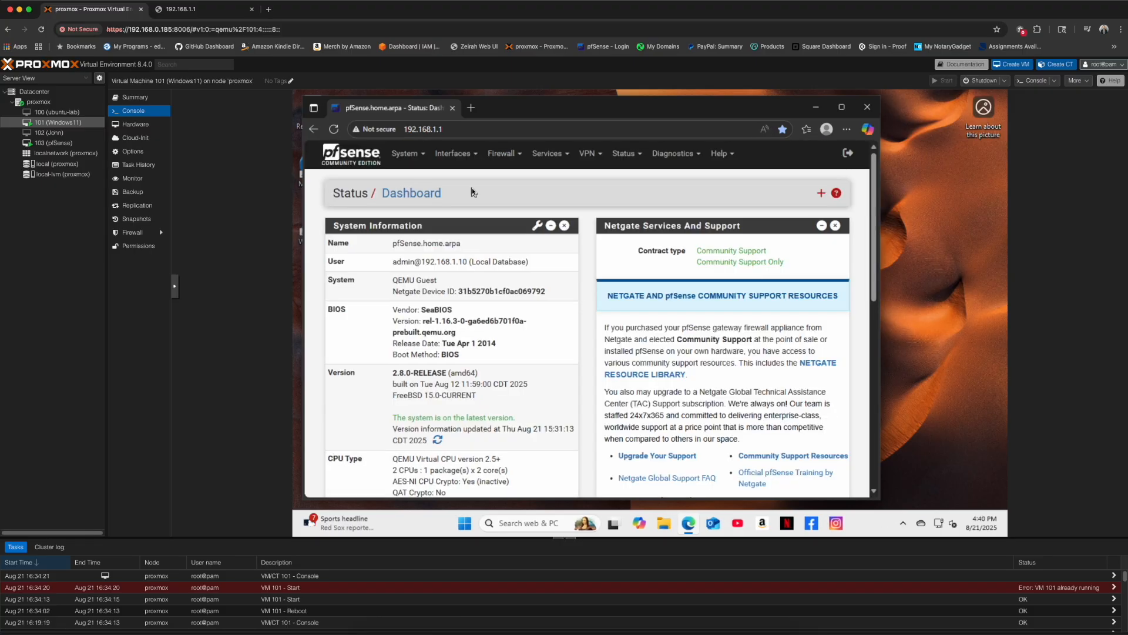
{"action": "left_click", "coordinate": [505, 153]}
{"action": "left_click", "coordinate": [513, 210]}
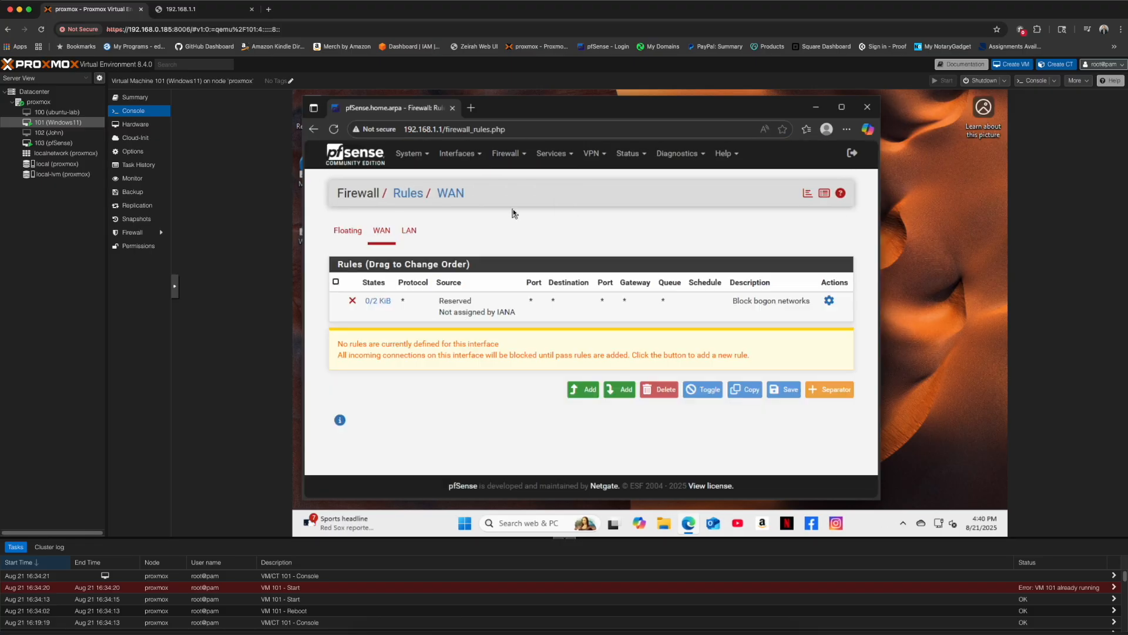
- Review the WAN interface settings and then the LAN firewall rules
{"action": "left_click", "coordinate": [829, 301]}
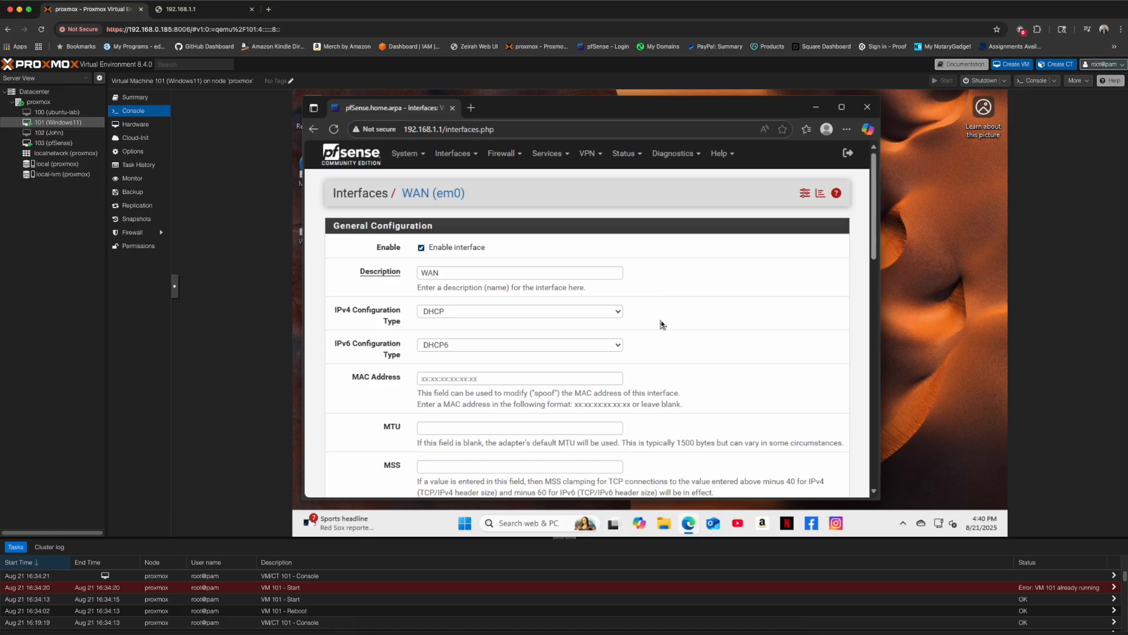
{"action": "scroll", "coordinate": [660, 378], "scroll_direction": "down", "scroll_amount": 3}
{"action": "scroll", "coordinate": [660, 378], "scroll_direction": "down", "scroll_amount": 5}
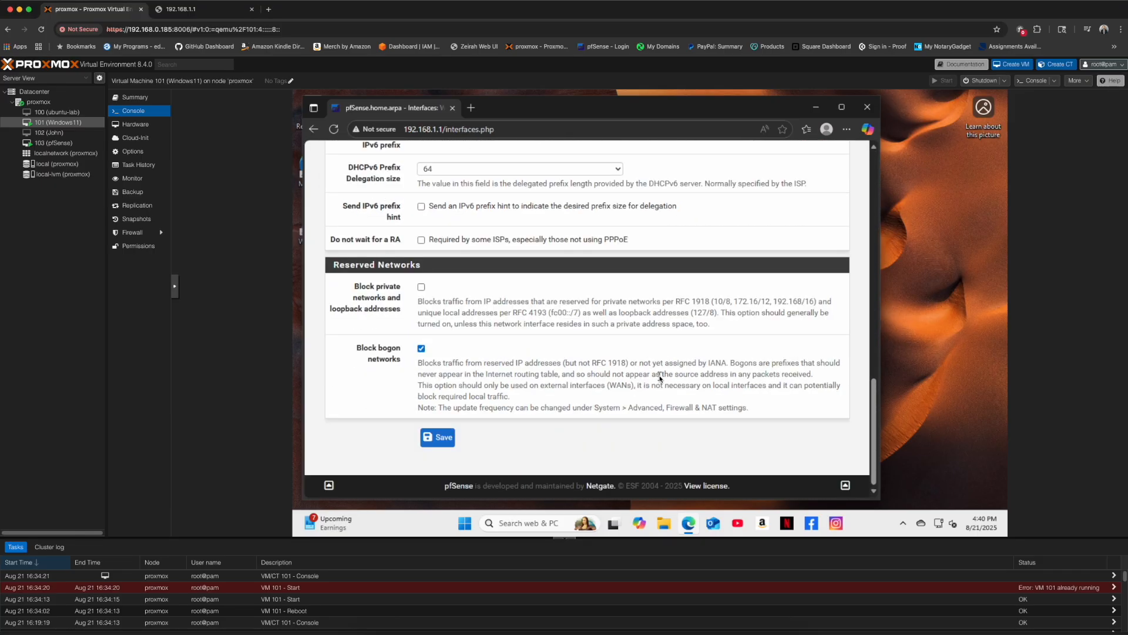
{"action": "scroll", "coordinate": [660, 378], "scroll_direction": "up", "scroll_amount": 10}
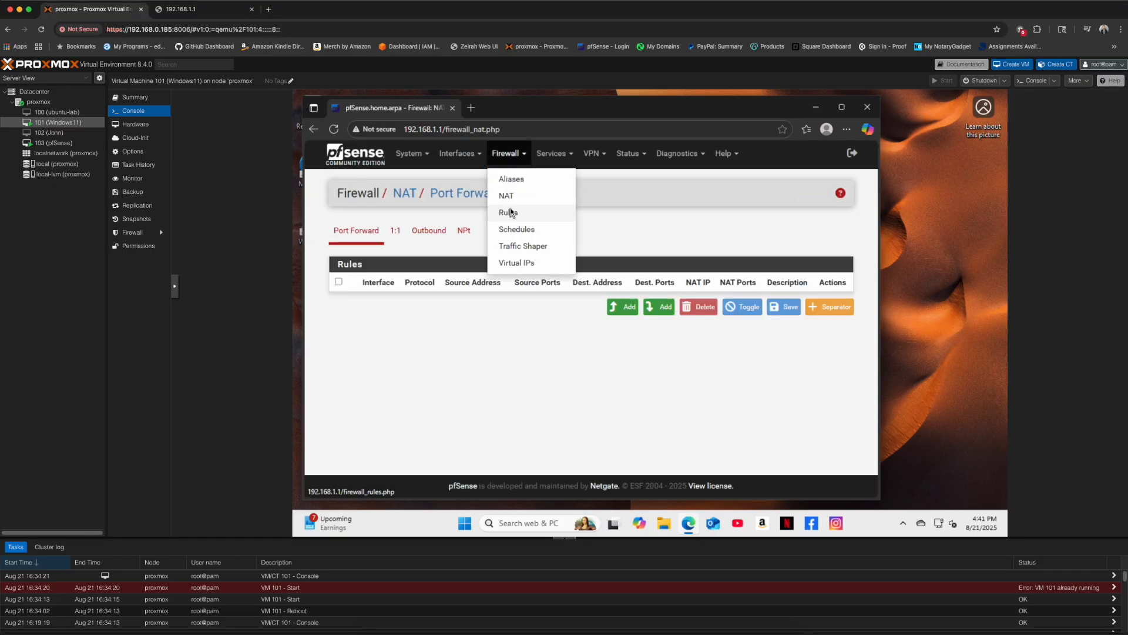
{"action": "left_click", "coordinate": [510, 209]}
{"action": "left_click", "coordinate": [409, 230]}
- Look over the DNS Resolver settings under Services
{"action": "left_click", "coordinate": [552, 153]}
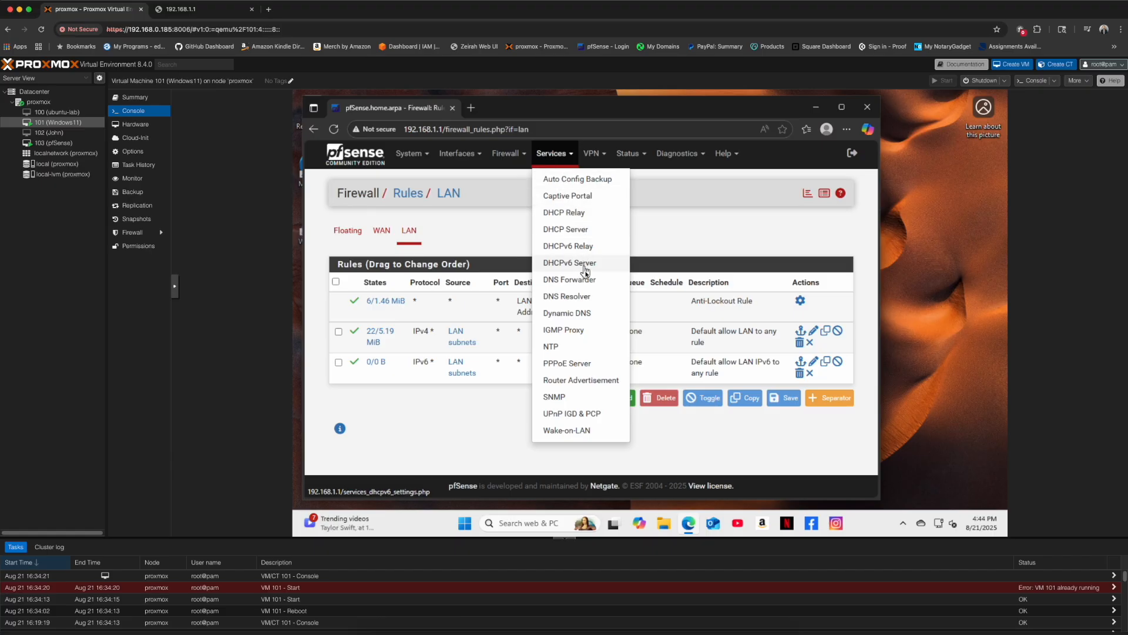
{"action": "left_click", "coordinate": [585, 297]}
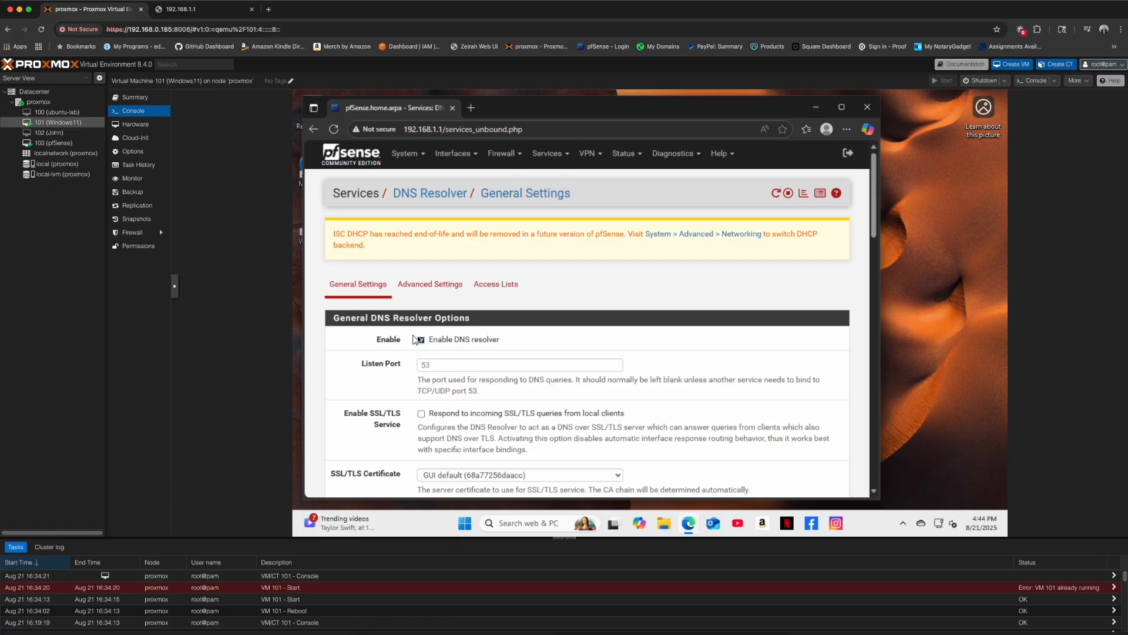
{"action": "scroll", "coordinate": [615, 336], "scroll_direction": "down", "scroll_amount": 15}
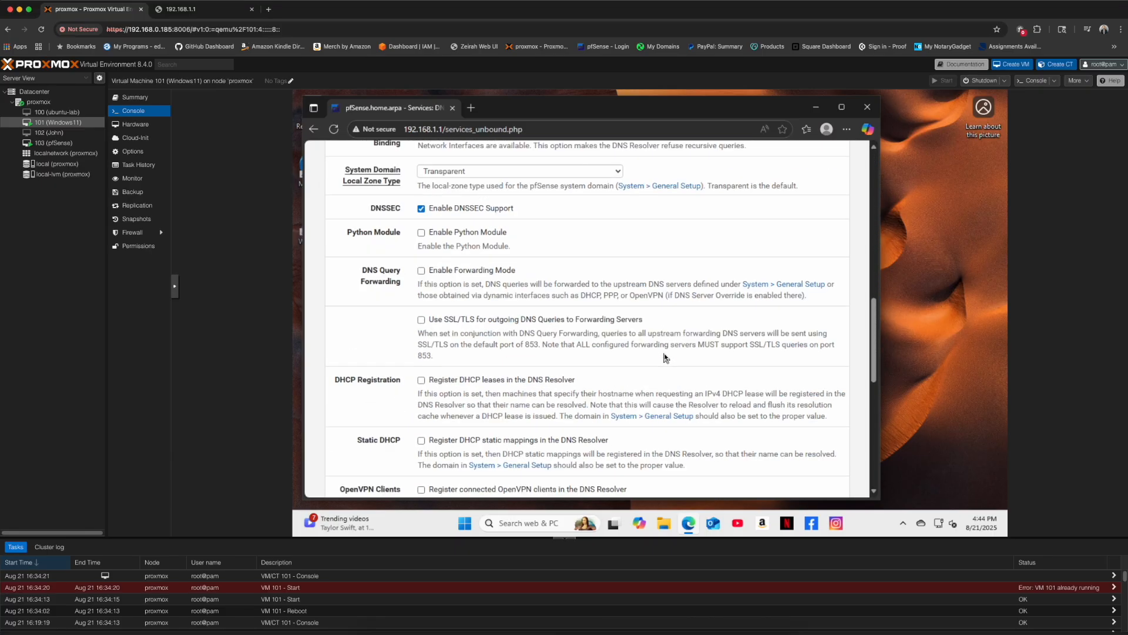
{"action": "scroll", "coordinate": [663, 355], "scroll_direction": "up", "scroll_amount": 15}
- Check the NAT port forwards and the automatic outbound NAT mappings
{"action": "left_click", "coordinate": [504, 154]}
{"action": "left_click", "coordinate": [509, 188]}
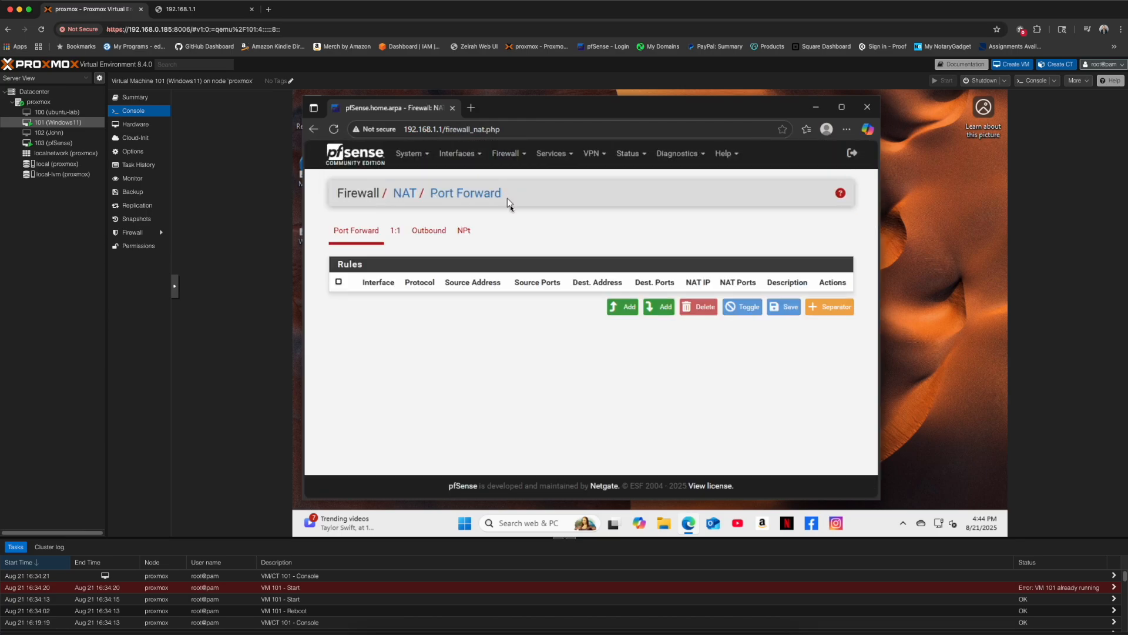
{"action": "left_click", "coordinate": [439, 233]}
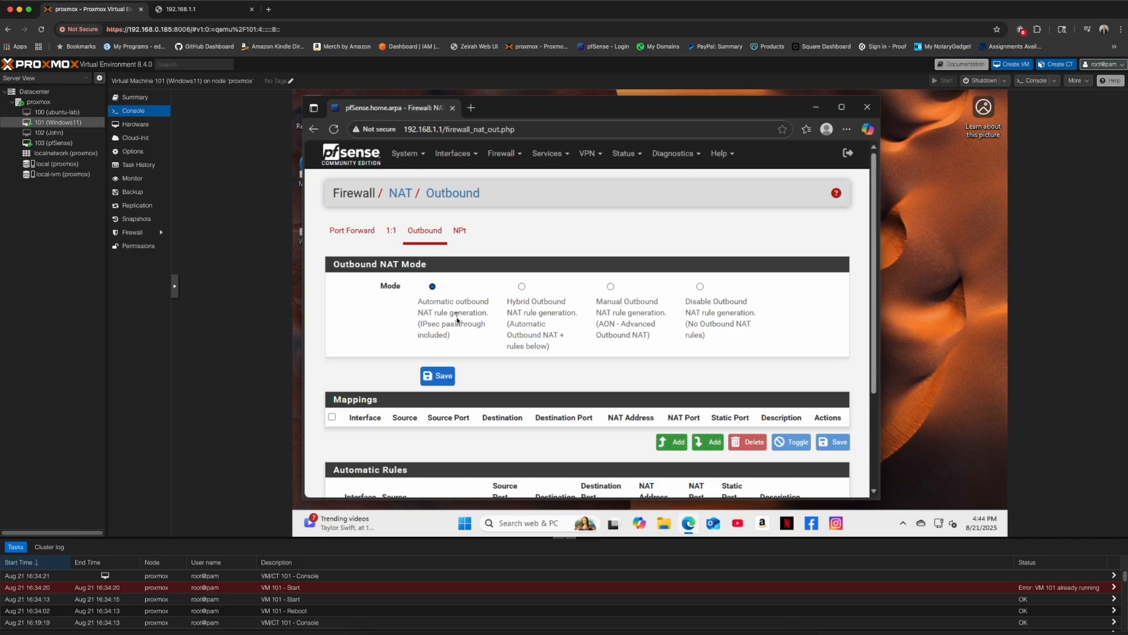
{"action": "scroll", "coordinate": [457, 316], "scroll_direction": "down", "scroll_amount": 2}
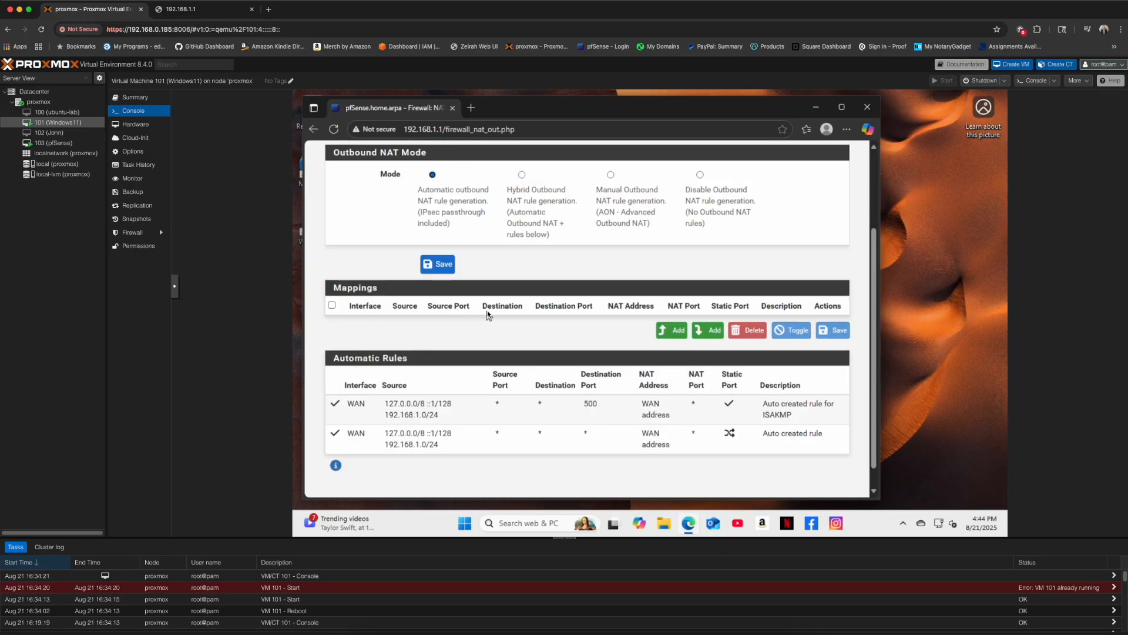
{"action": "scroll", "coordinate": [594, 245], "scroll_direction": "up", "scroll_amount": 2}
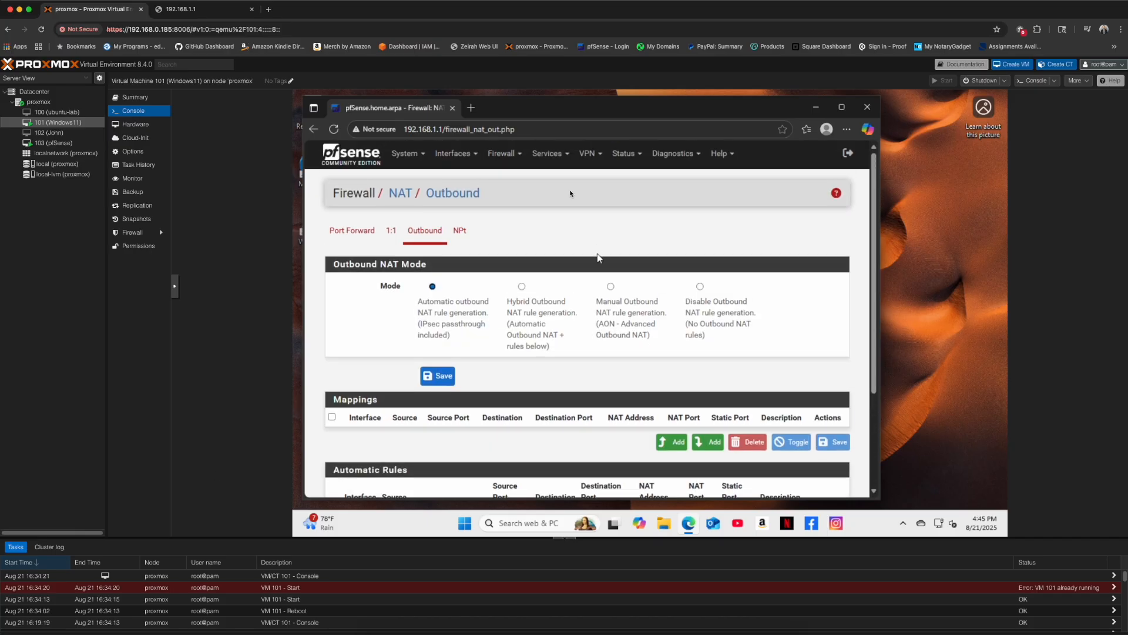
{"action": "left_click", "coordinate": [673, 153]}
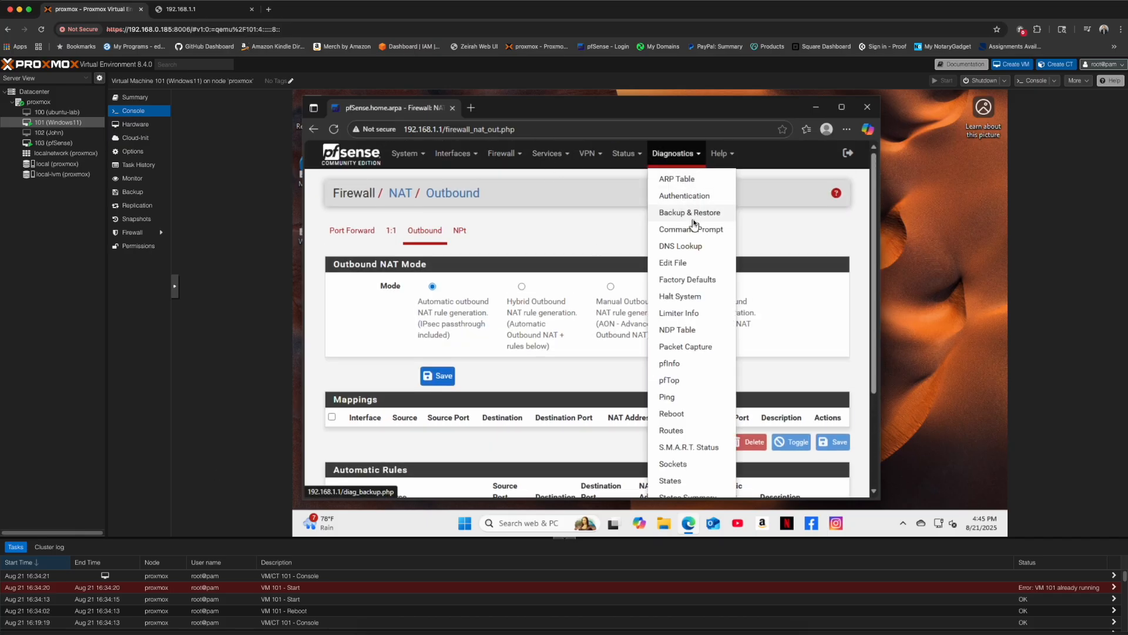
- Ping 8.8.8.8 from pfSense's Diagnostics Ping page and check the results
{"action": "left_click", "coordinate": [667, 397]}
{"action": "left_click", "coordinate": [497, 250]}
{"action": "type", "text": "8.8.8.8"}
{"action": "key", "text": "Return"}
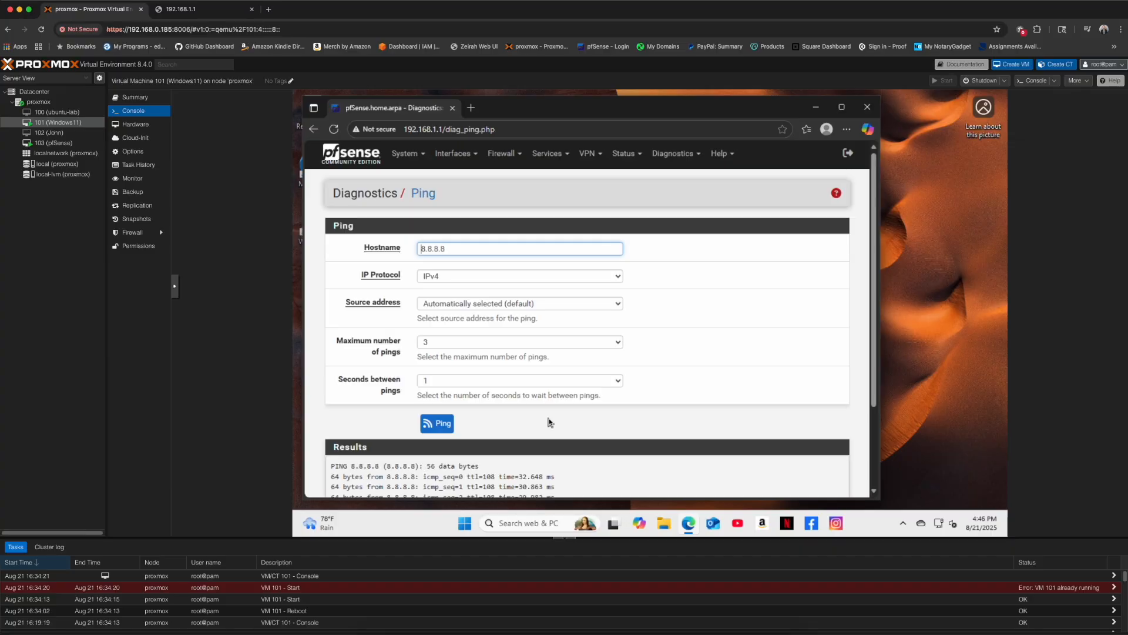
{"action": "scroll", "coordinate": [580, 436], "scroll_direction": "down", "scroll_amount": 2}
{"action": "scroll", "coordinate": [580, 436], "scroll_direction": "up", "scroll_amount": 3}
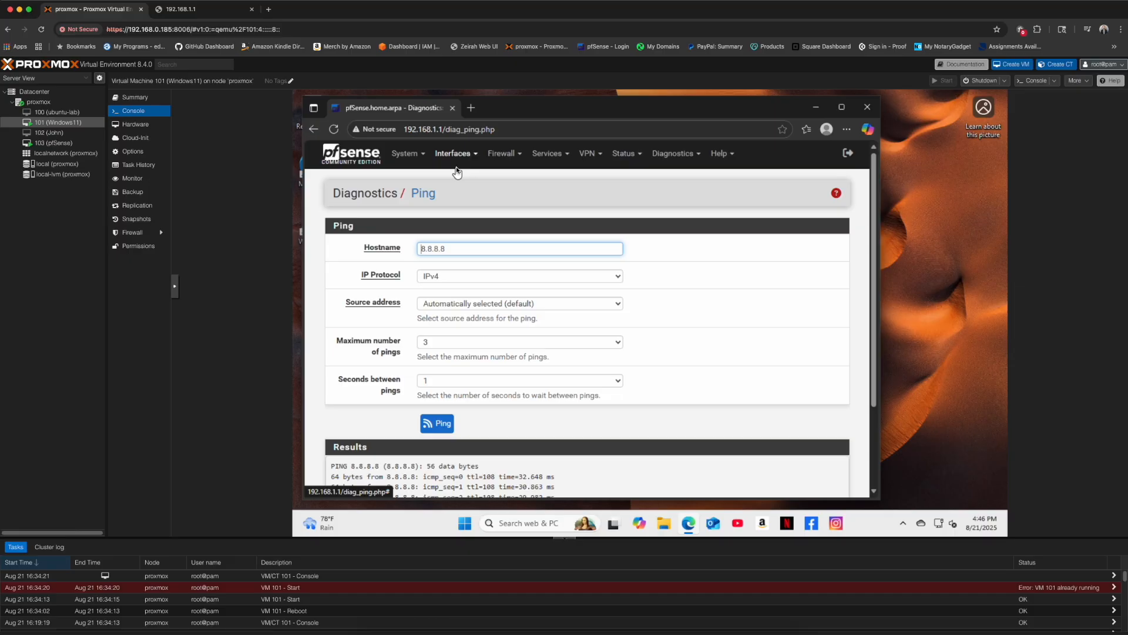
- Search the Package Manager's Available Packages for 'nmap'
{"action": "left_click", "coordinate": [396, 154]}
{"action": "left_click", "coordinate": [432, 246]}
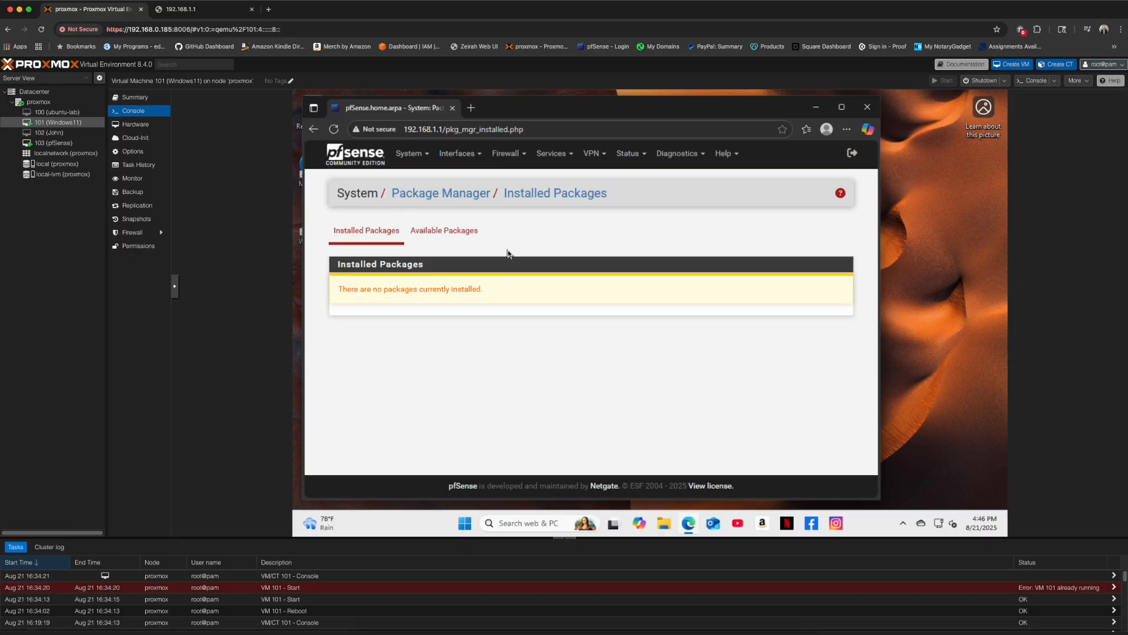
{"action": "left_click", "coordinate": [443, 235]}
{"action": "left_click", "coordinate": [471, 282]}
{"action": "type", "text": "nmap"}
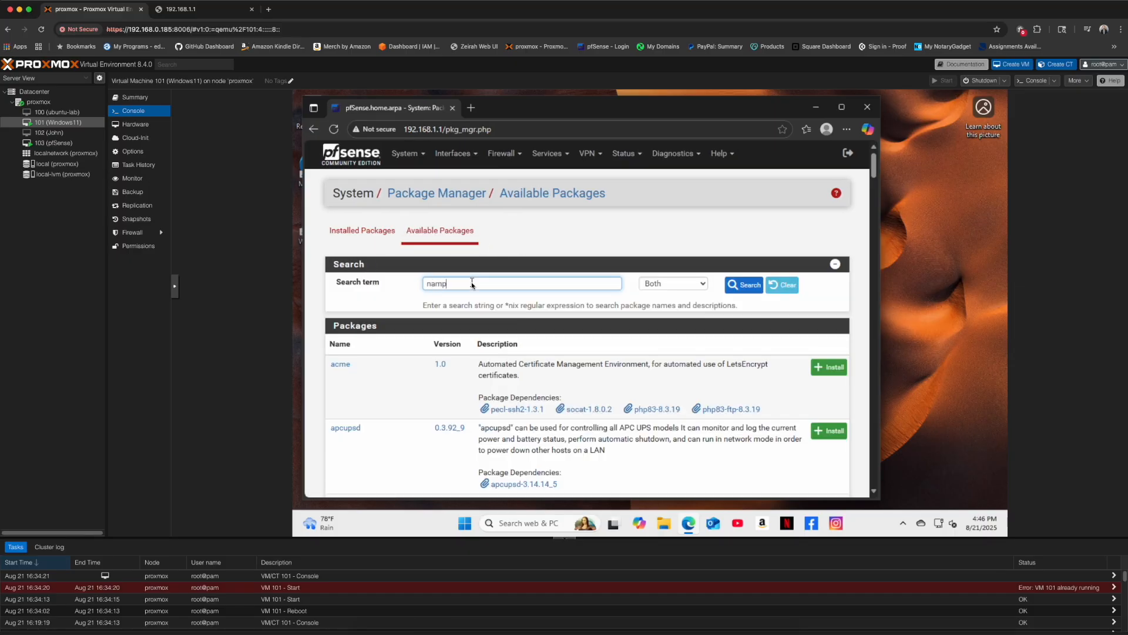